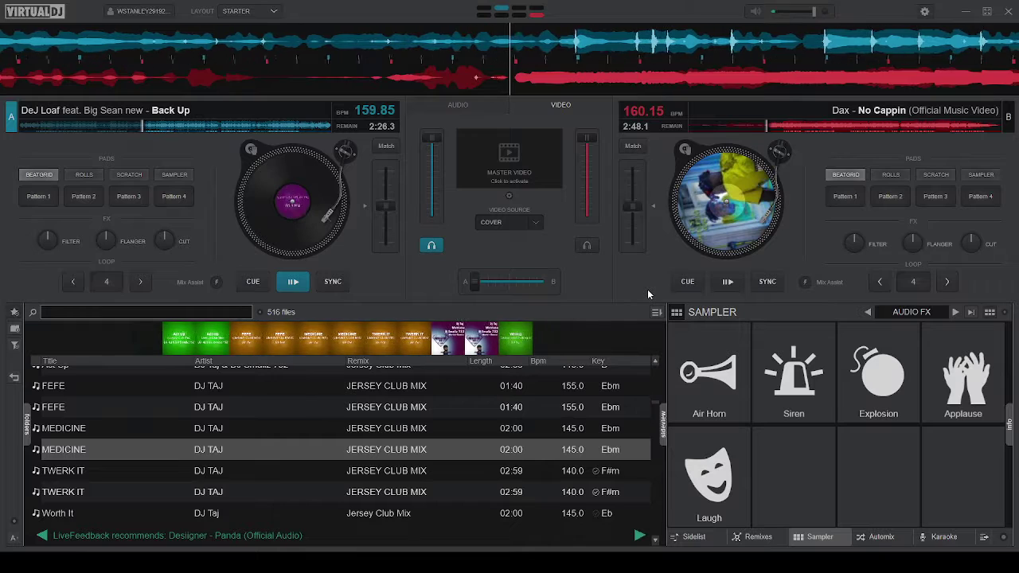
# Step: Browse down the track list from DJ Taj's MEDICINE to the second GET WIT ME track, examining each song's title, artist, BPM and key
pyautogui.press('Down')
pyautogui.press('Down')
pyautogui.press('Down')
pyautogui.press('Down')
pyautogui.press('Down')
pyautogui.press('Down')
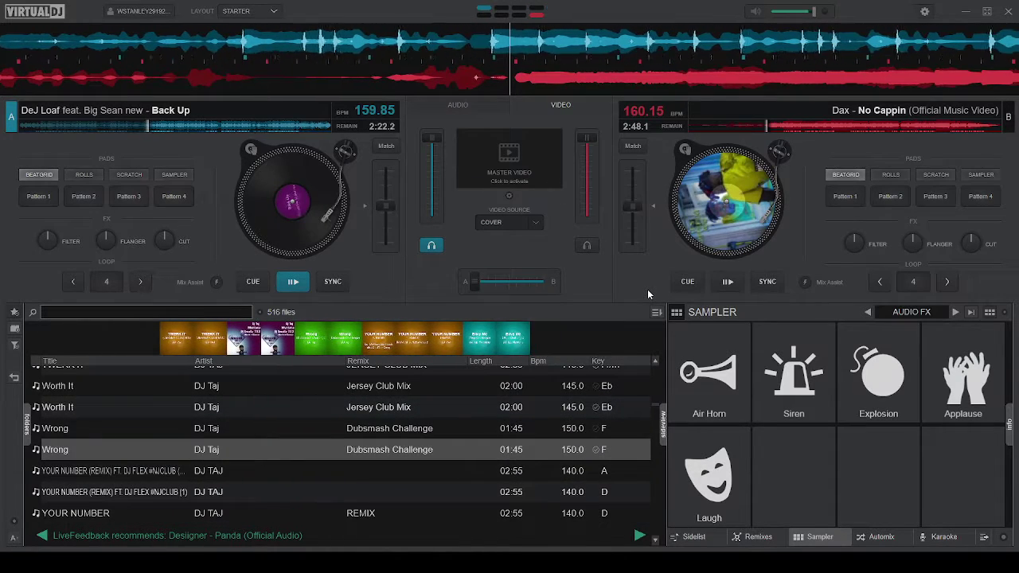
pyautogui.press('Down')
pyautogui.press('Down')
pyautogui.press('Down')
pyautogui.press('Down')
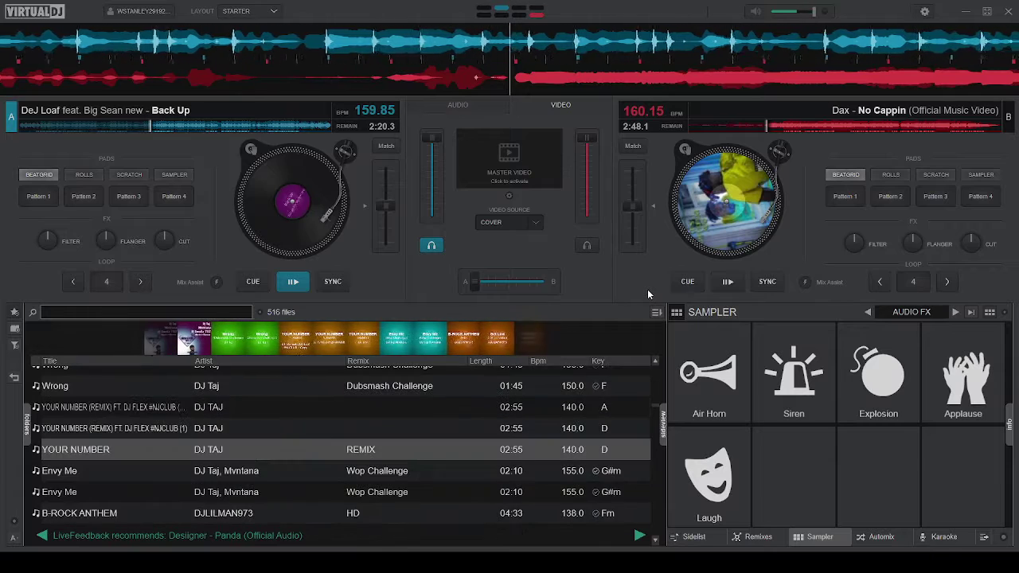
pyautogui.press('Down')
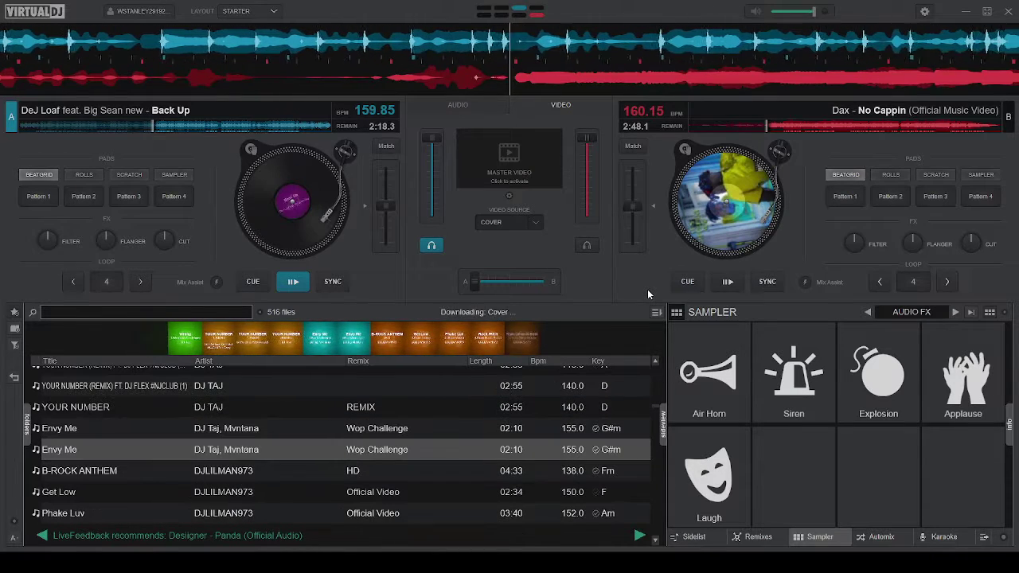
pyautogui.press('Down')
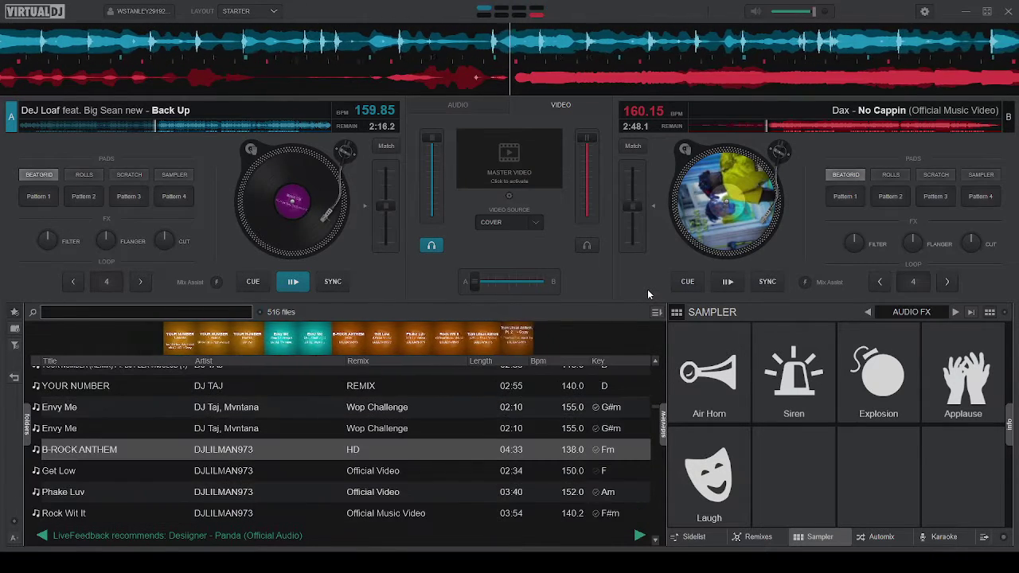
pyautogui.press('Down')
pyautogui.press('Down')
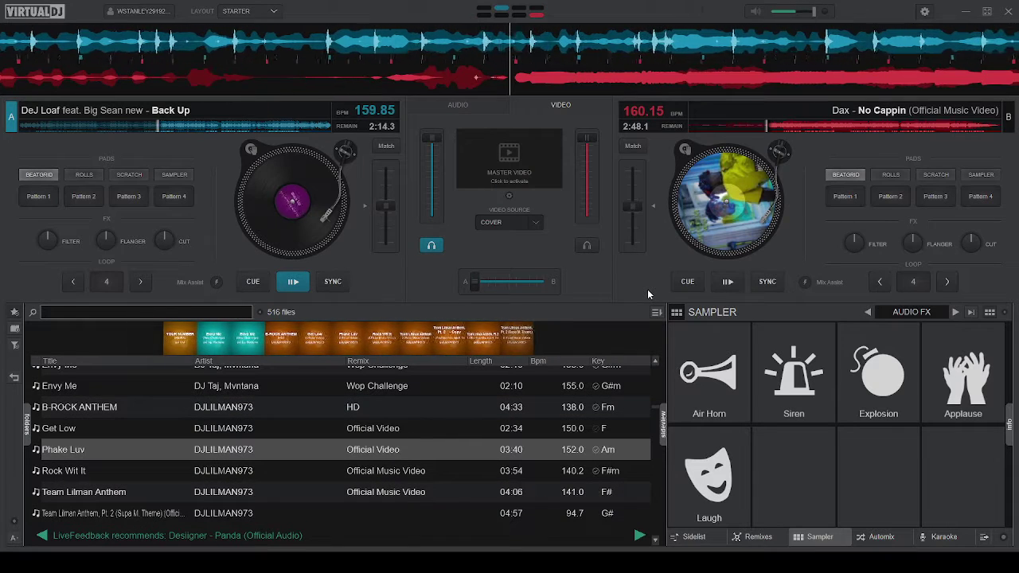
pyautogui.press('Down')
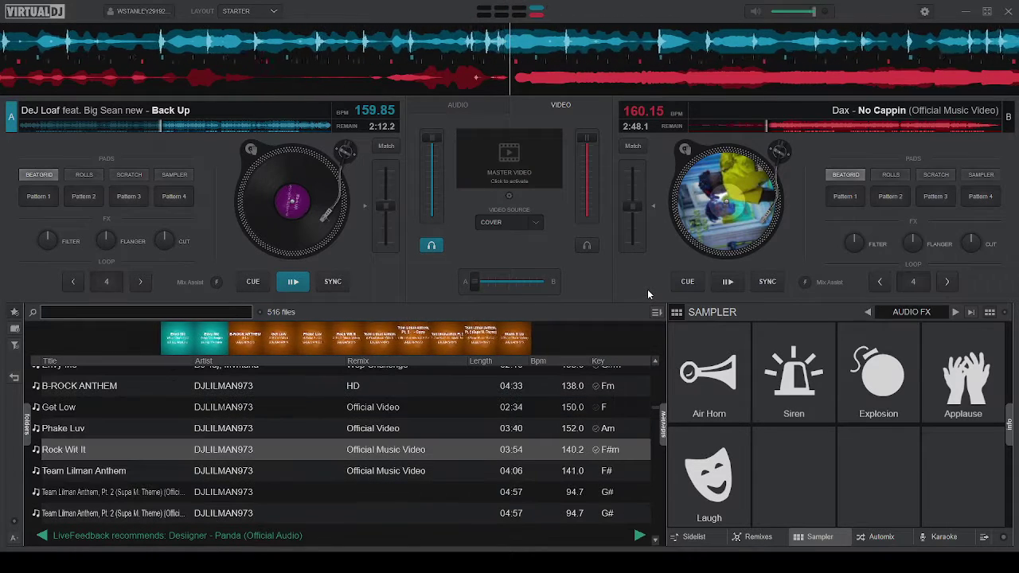
pyautogui.press('Down')
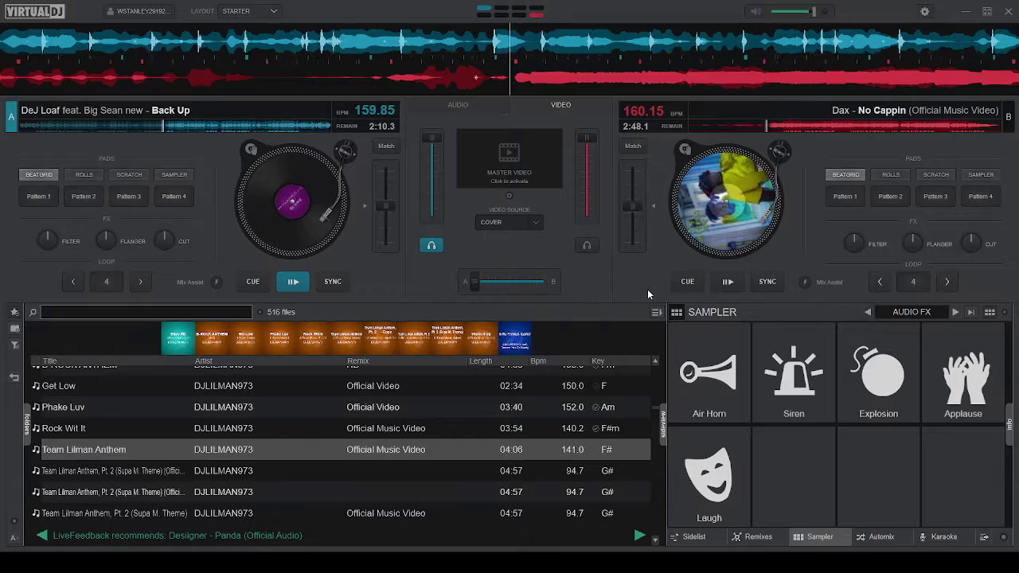
pyautogui.press('Down')
pyautogui.press('Down')
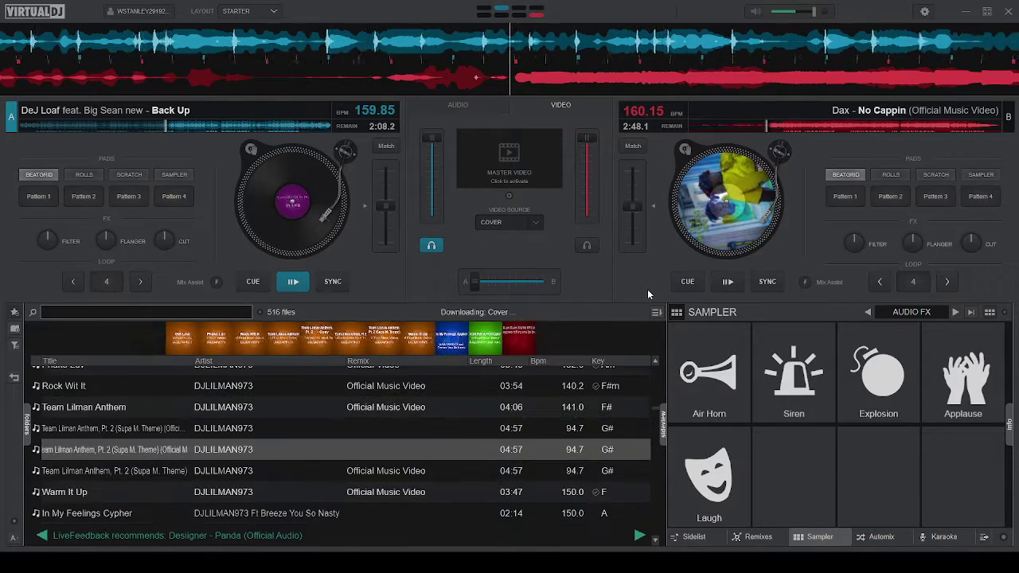
pyautogui.press('Down')
pyautogui.press('Down')
pyautogui.press('Down')
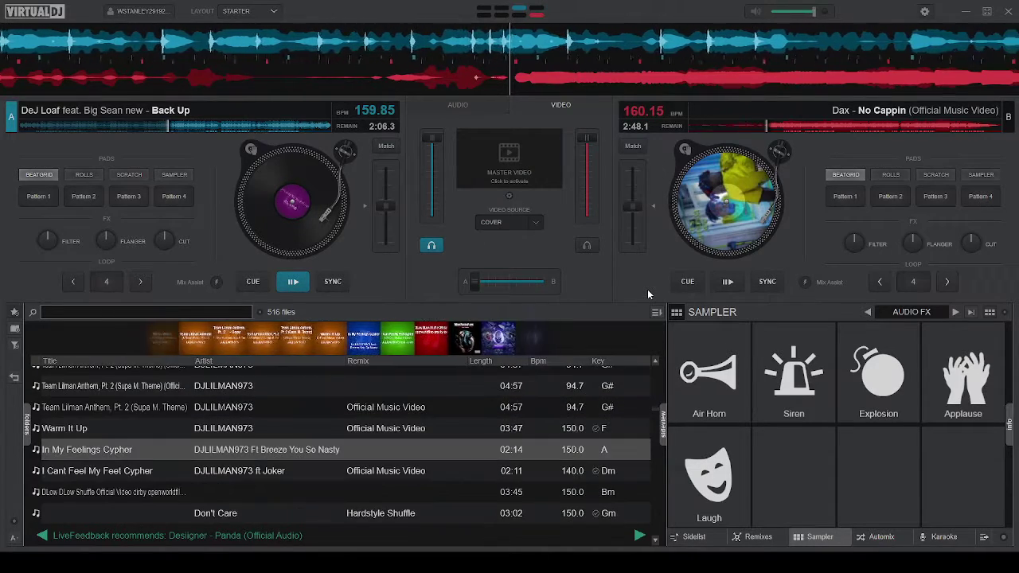
pyautogui.press('Down')
pyautogui.press('Down')
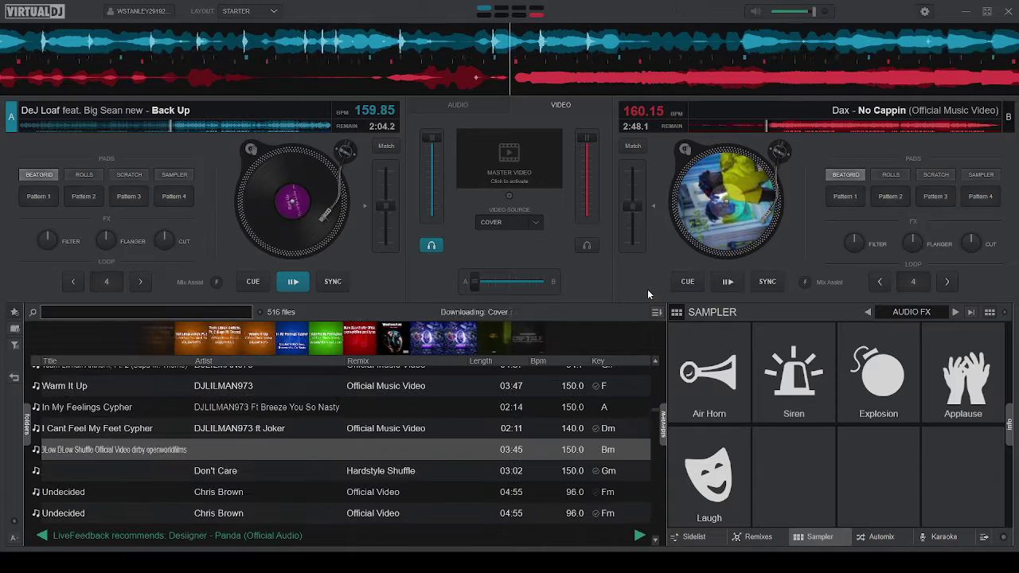
pyautogui.press('Down')
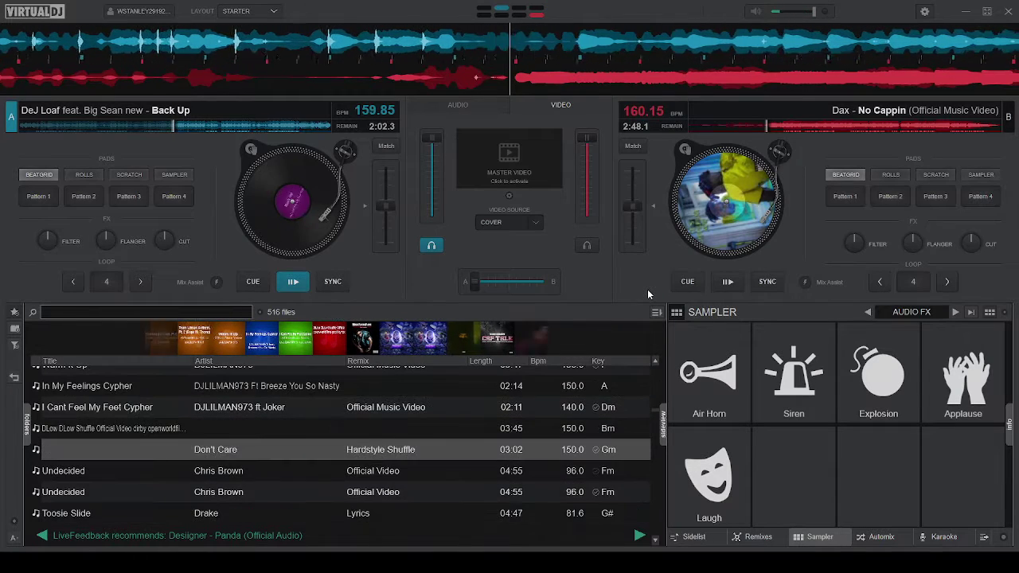
pyautogui.press('Down')
pyautogui.press('Down')
pyautogui.press('Down')
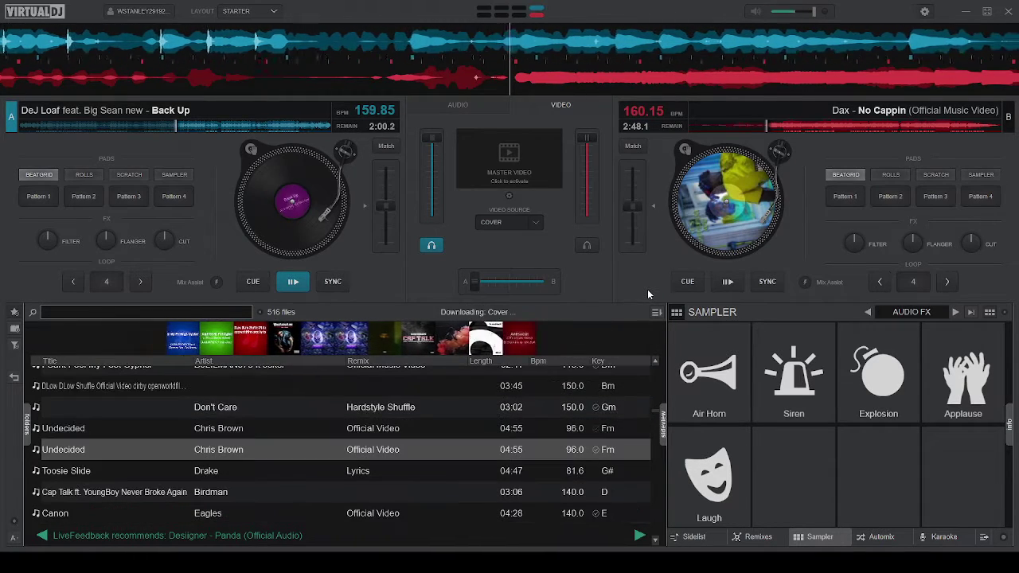
pyautogui.press('Down')
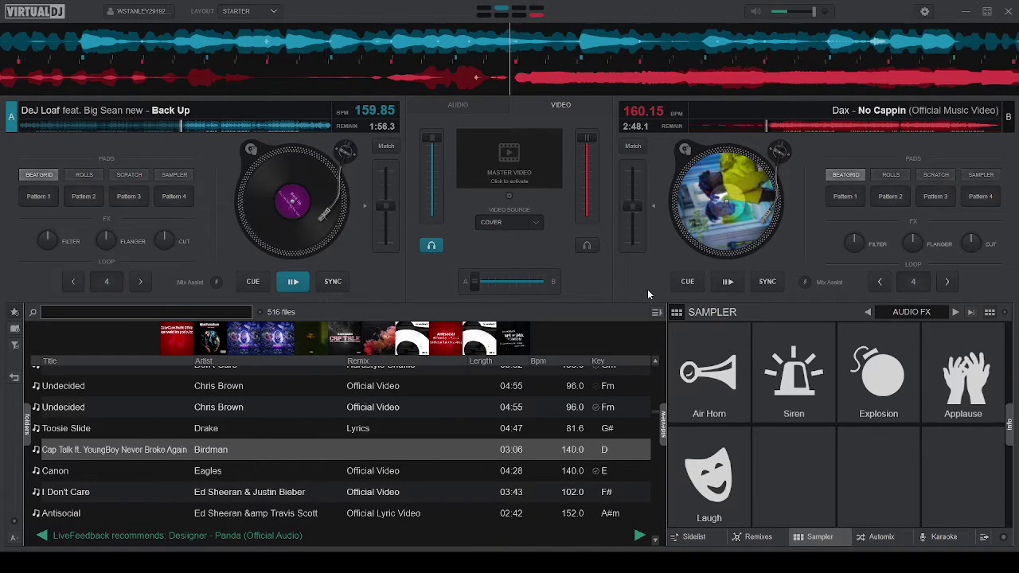
pyautogui.press('Down')
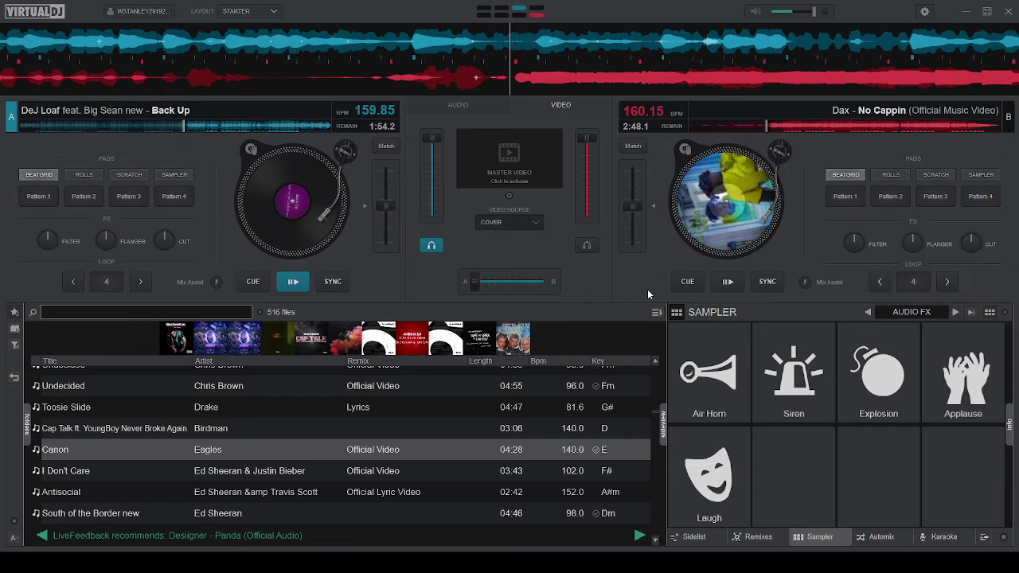
pyautogui.press('Down')
pyautogui.press('Down')
pyautogui.press('Down')
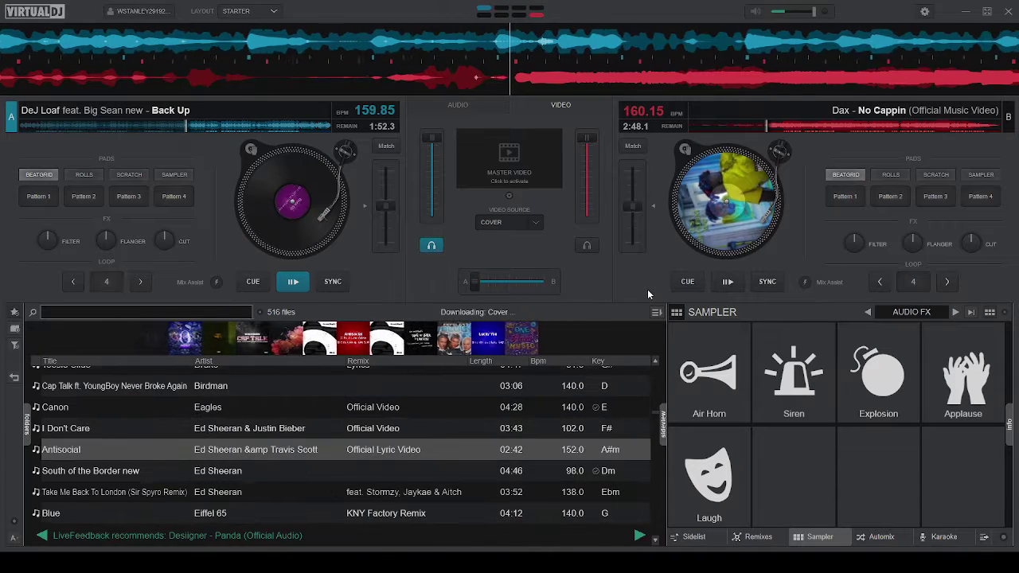
pyautogui.press('Down')
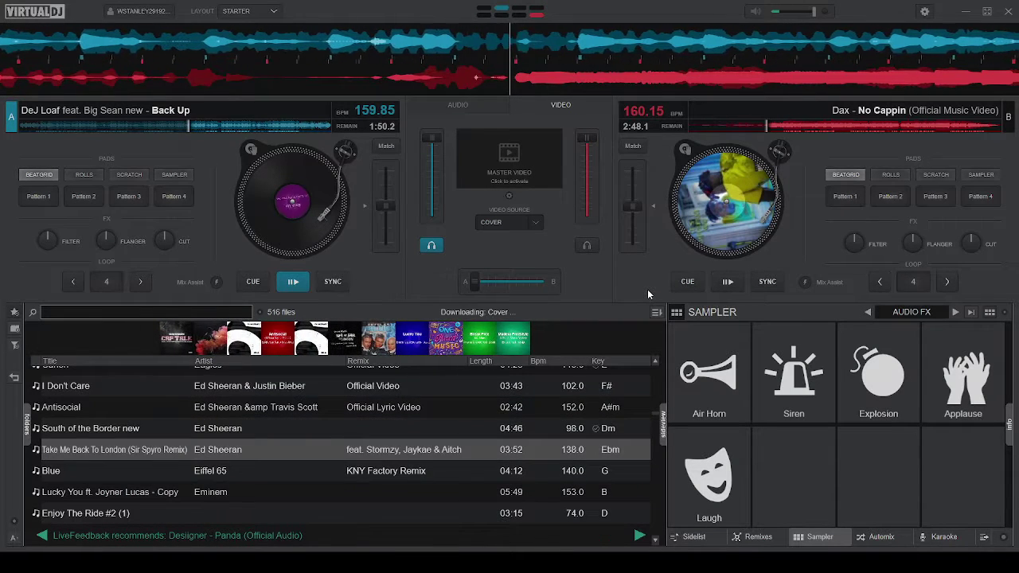
pyautogui.press('Down')
pyautogui.press('Down')
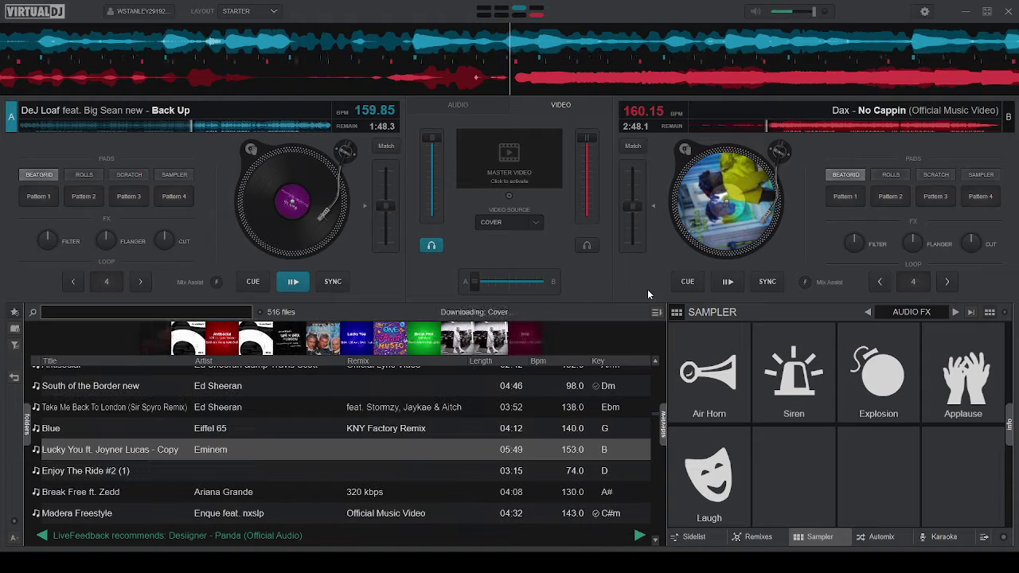
pyautogui.press('Down')
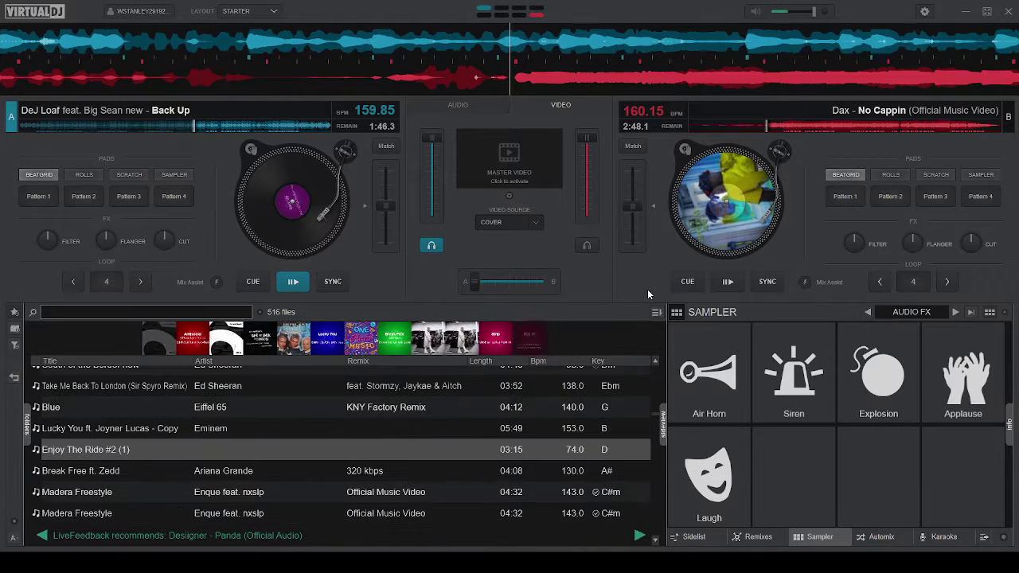
pyautogui.press('Down')
pyautogui.press('Down')
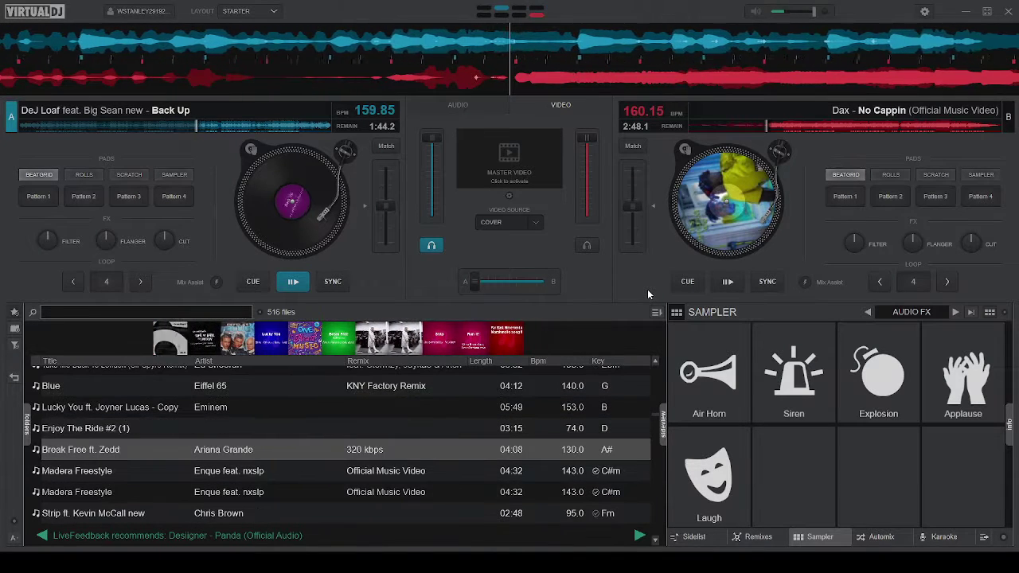
pyautogui.press('Down')
pyautogui.press('Down')
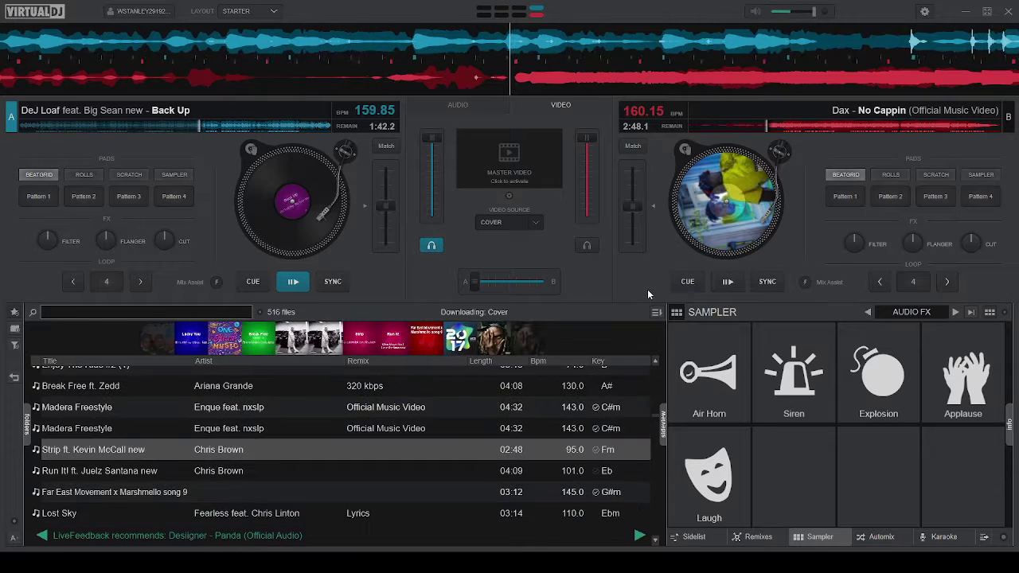
pyautogui.press('Down')
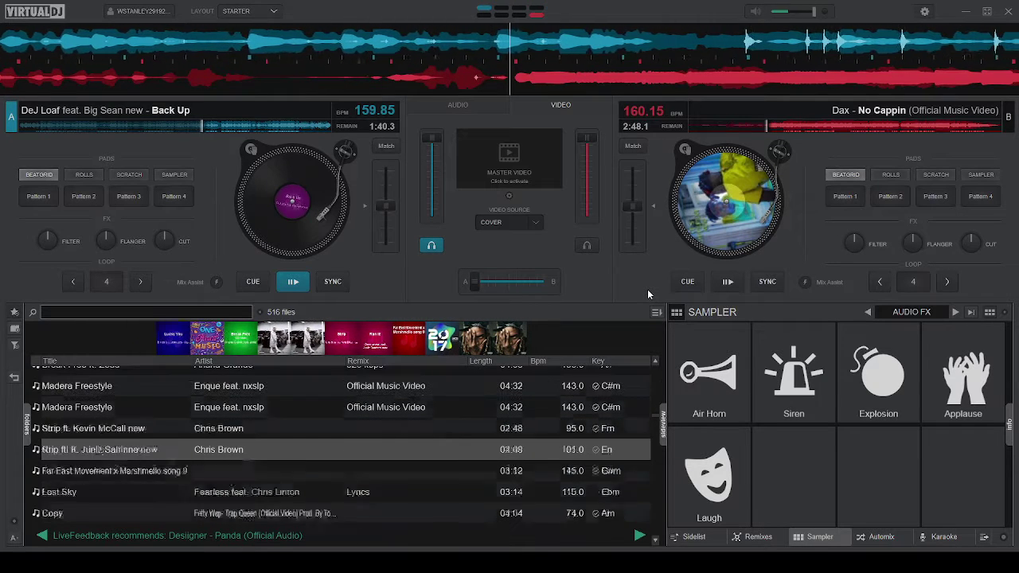
pyautogui.press('Down')
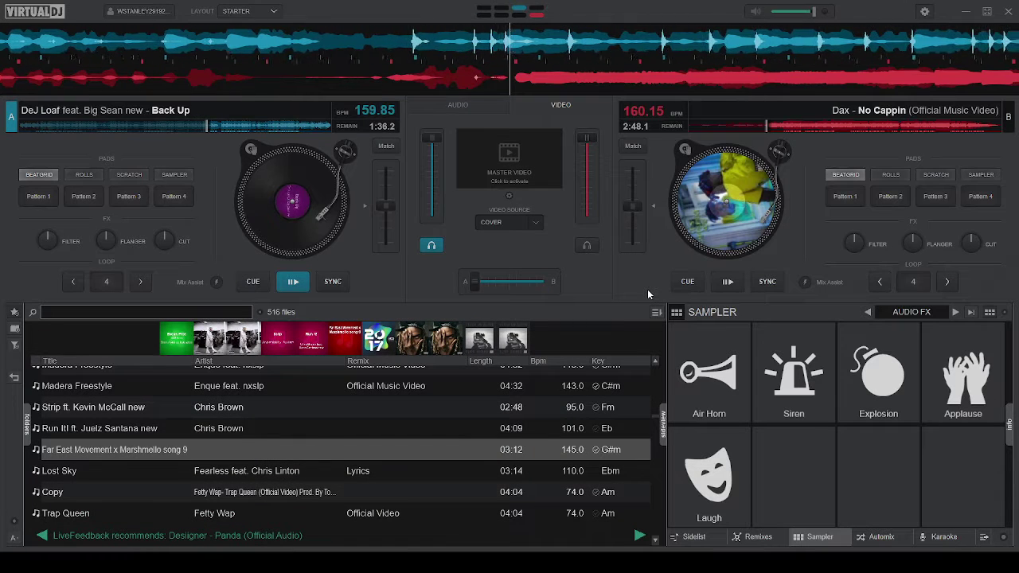
pyautogui.press('Down')
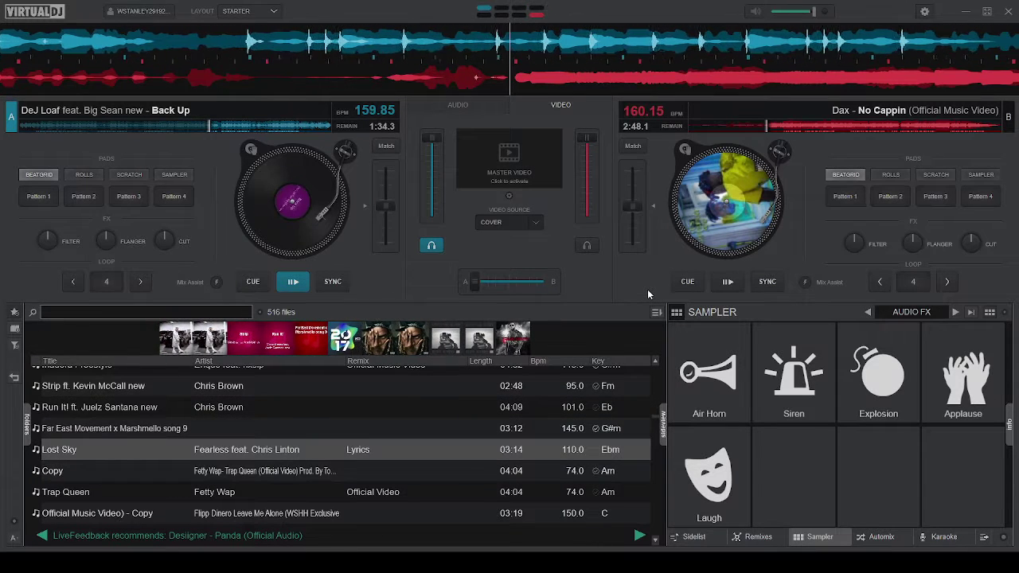
pyautogui.press('Down')
pyautogui.press('Down')
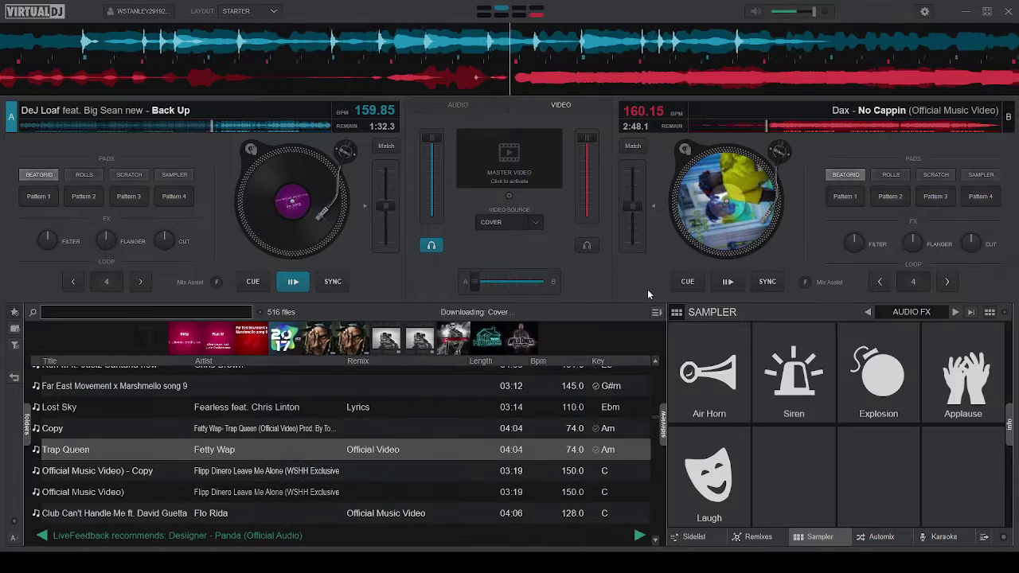
pyautogui.press('Down')
pyautogui.press('Down')
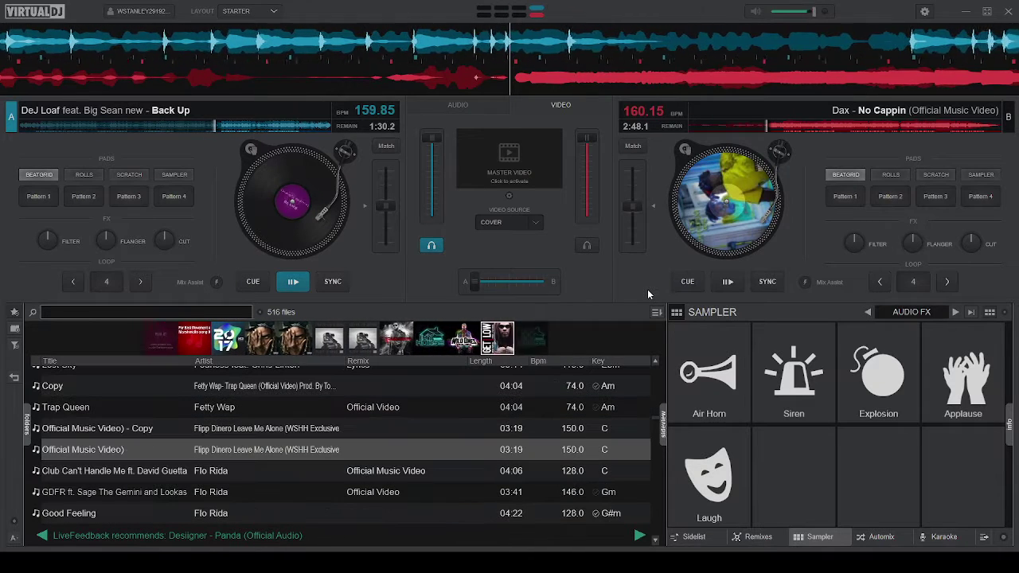
pyautogui.press('Down')
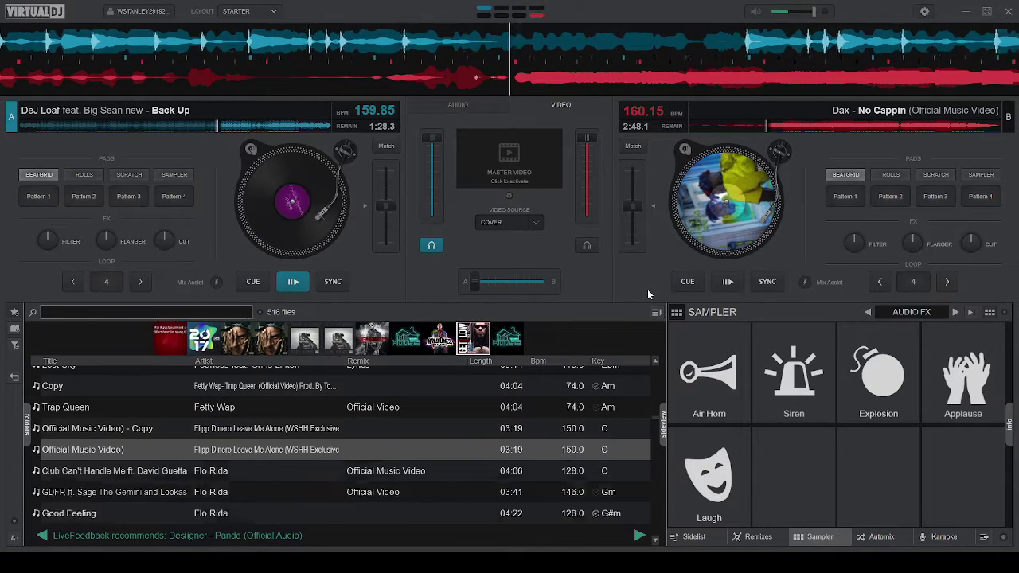
pyautogui.press('Down')
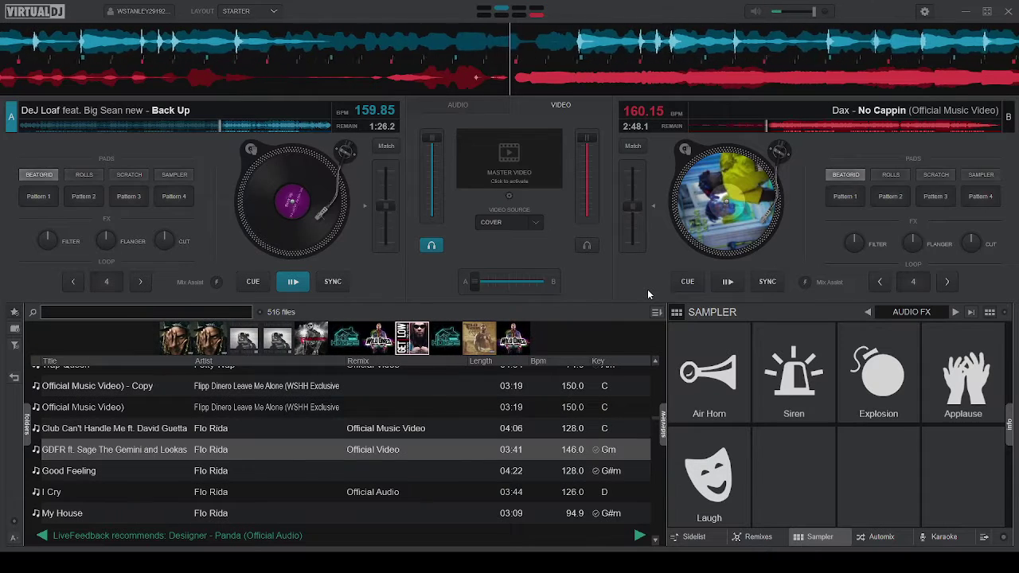
pyautogui.press('Down')
pyautogui.press('Down')
pyautogui.press('Down')
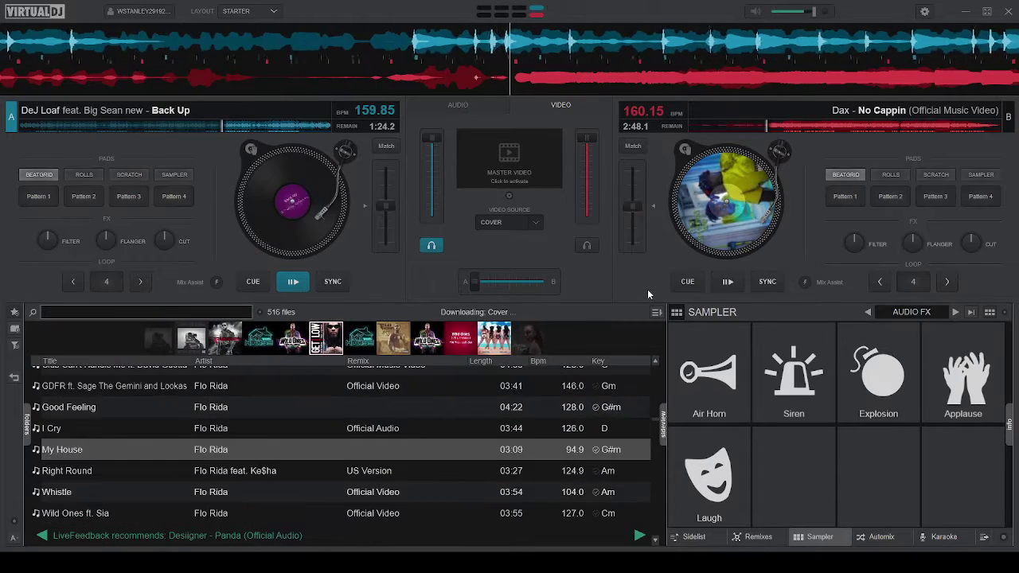
pyautogui.press('Down')
pyautogui.press('Down')
pyautogui.press('Down')
pyautogui.press('Down')
pyautogui.press('Down')
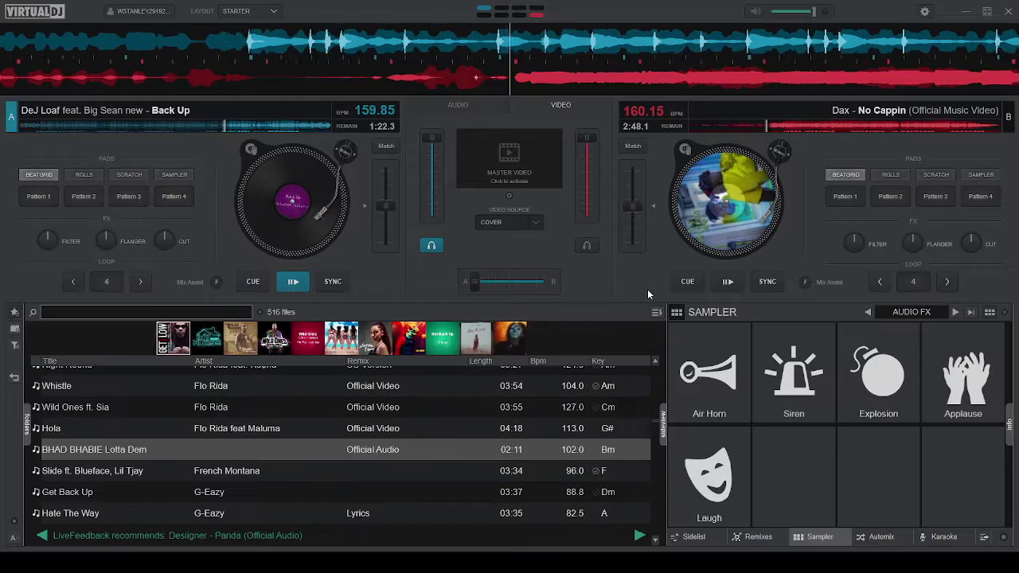
pyautogui.press('Down')
pyautogui.press('Down')
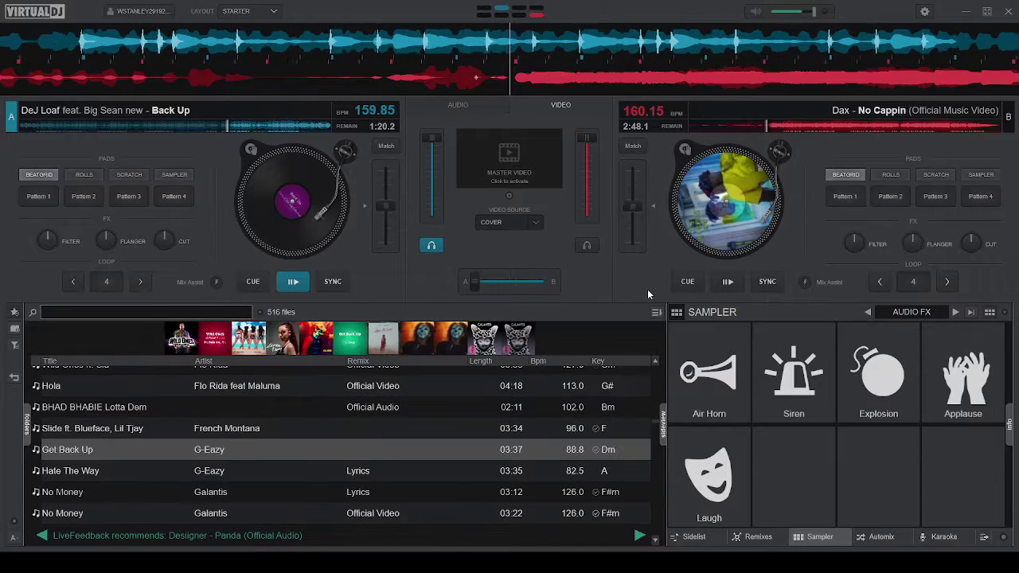
pyautogui.press('Down')
pyautogui.press('Down')
pyautogui.press('Down')
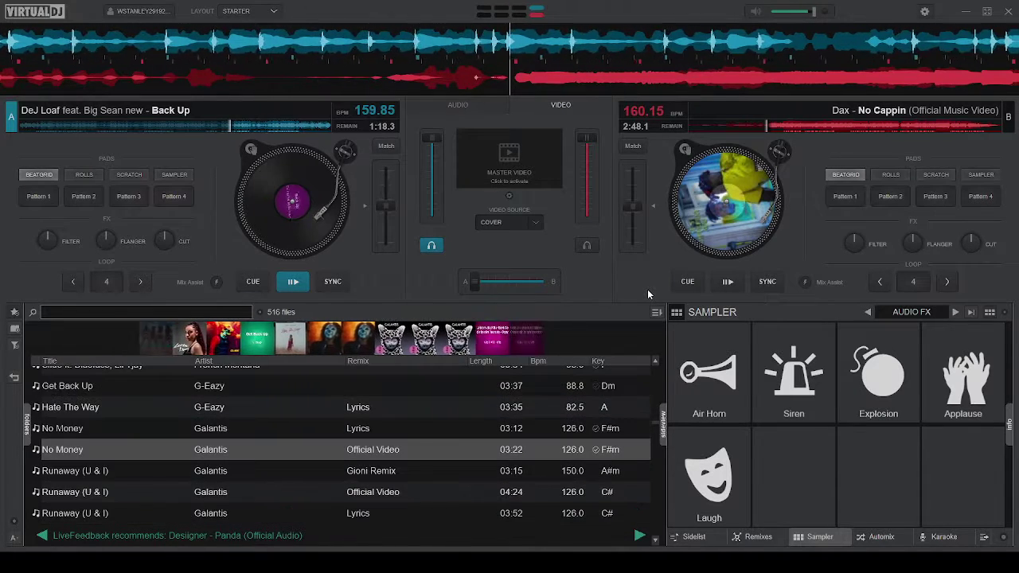
pyautogui.press('Down')
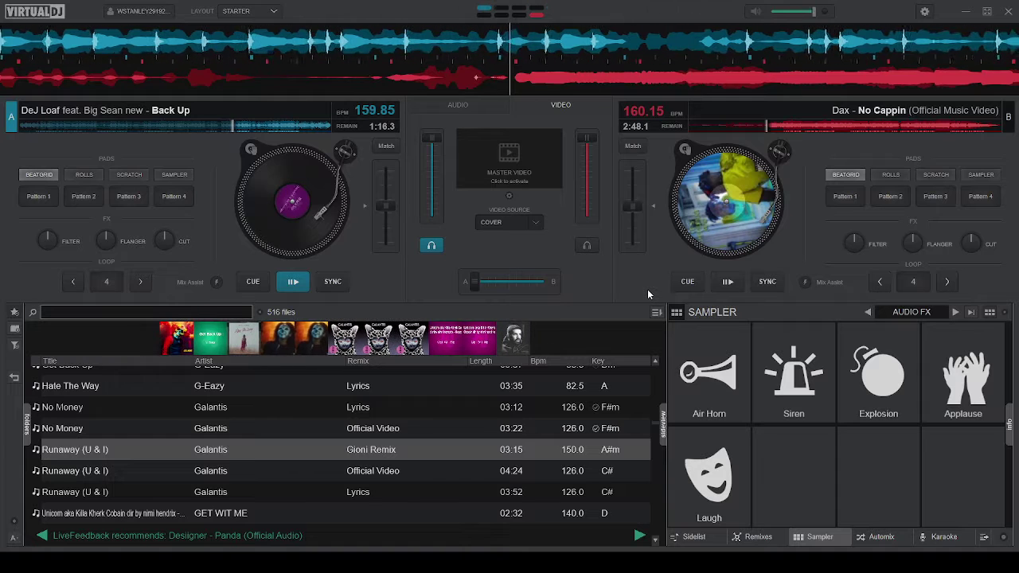
pyautogui.press('Down')
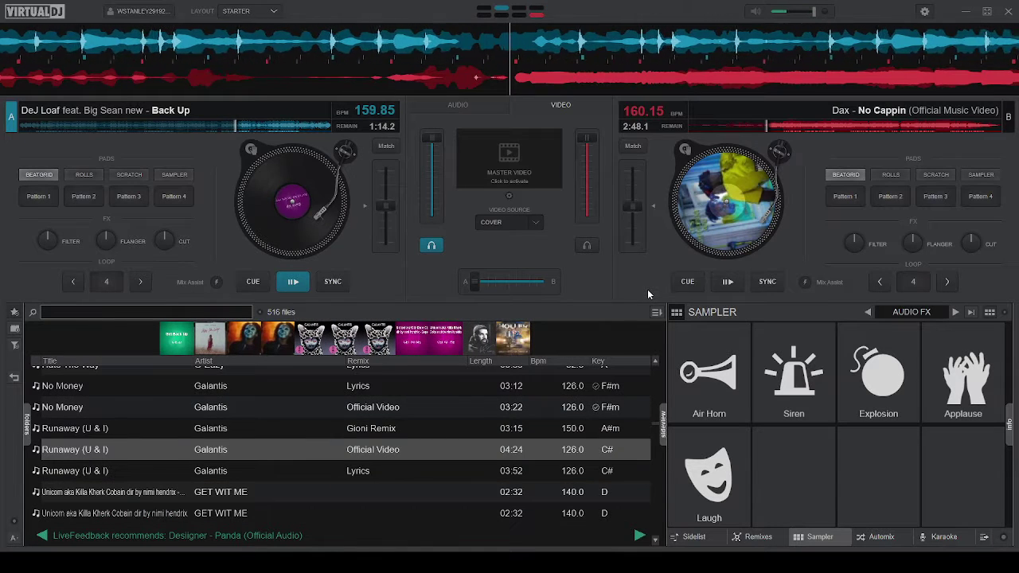
pyautogui.press('Down')
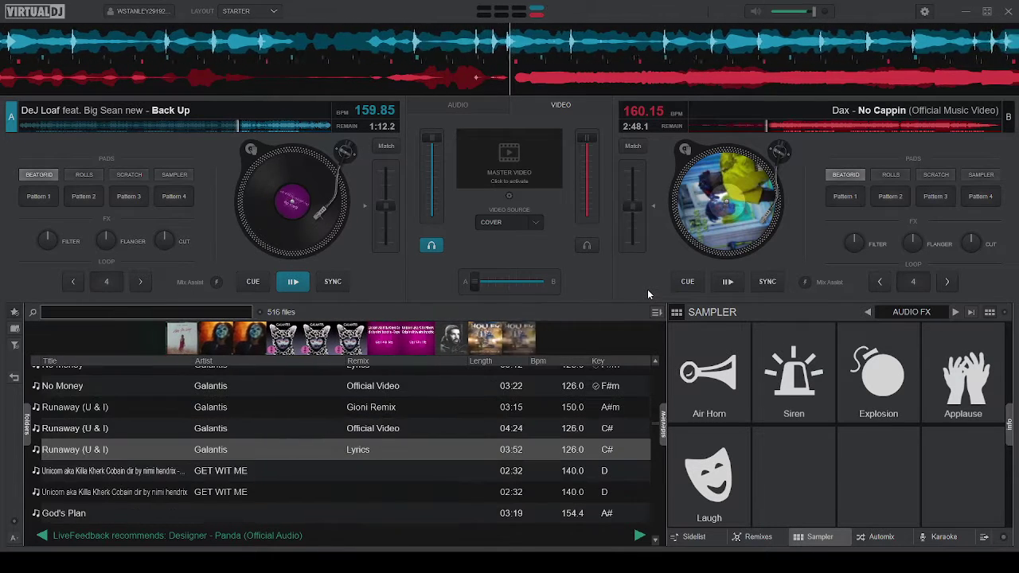
pyautogui.press('Down')
pyautogui.press('Down')
pyautogui.press('Down')
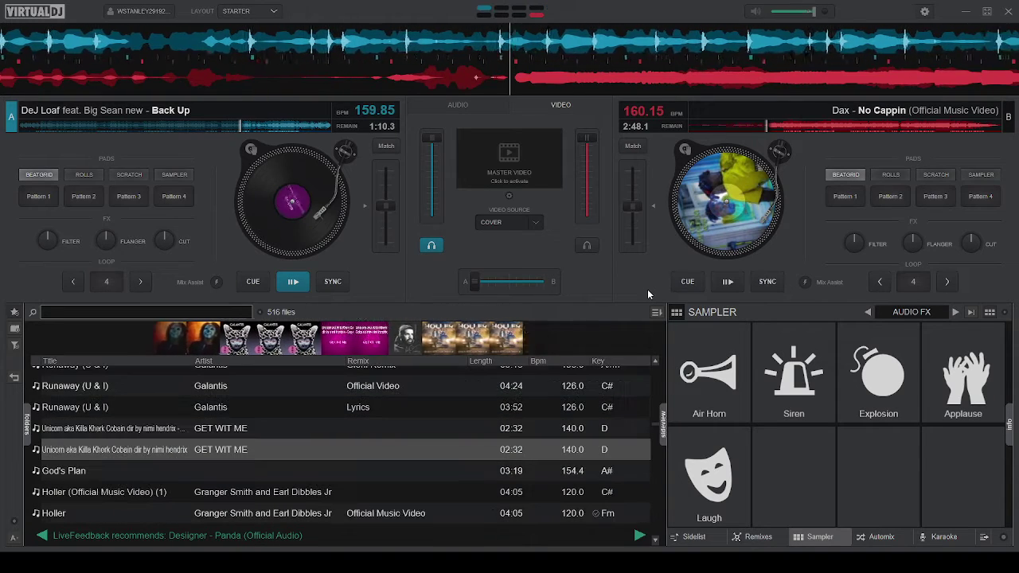
# Step: Browse down the track list from God's Plan to Calvin Harris's Summer, examining each song's title, artist, BPM and key
pyautogui.press('Down')
pyautogui.press('Down')
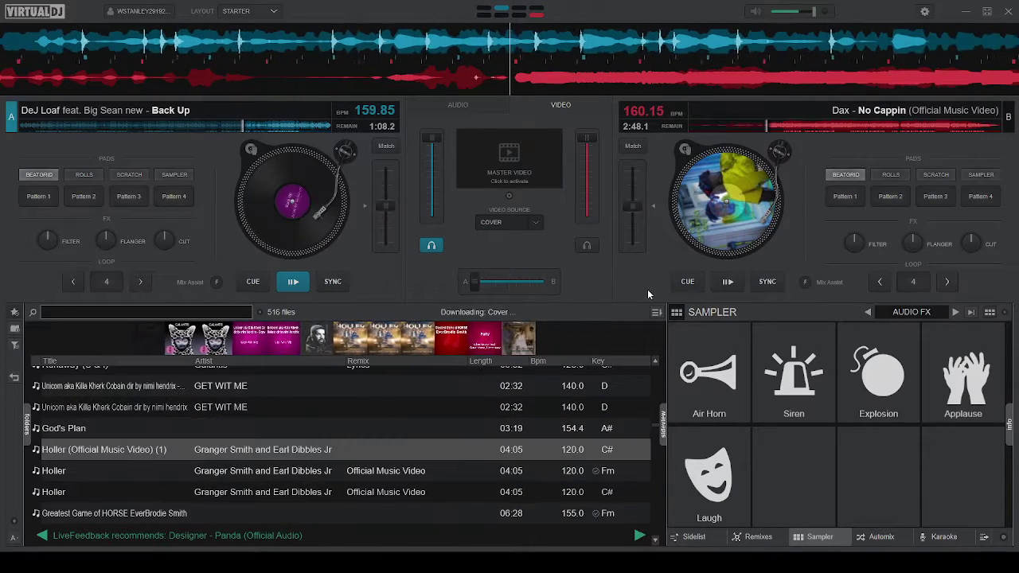
pyautogui.press('Down')
pyautogui.press('Down')
pyautogui.press('Down')
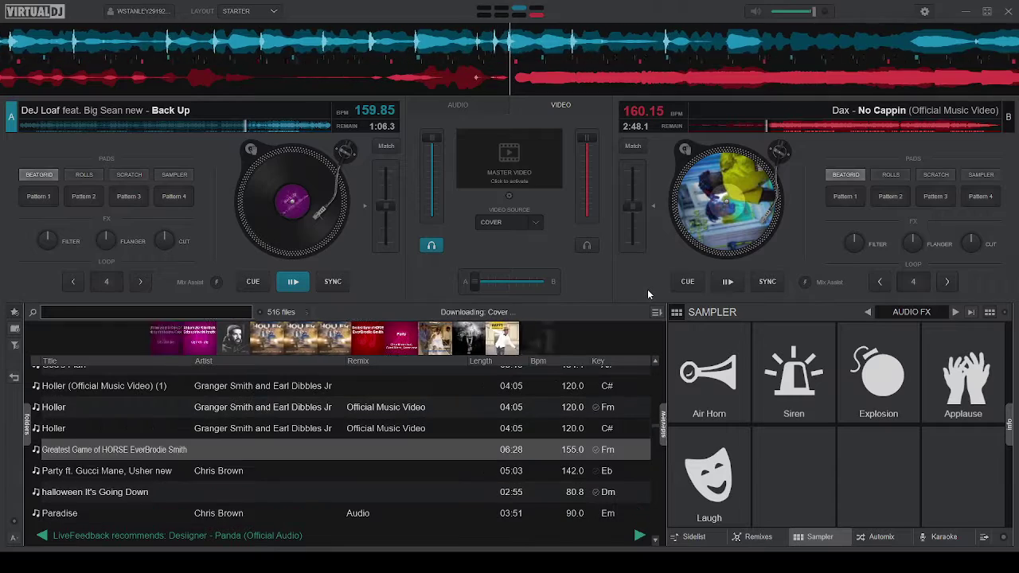
pyautogui.press('Down')
pyautogui.press('Down')
pyautogui.press('Down')
pyautogui.press('Down')
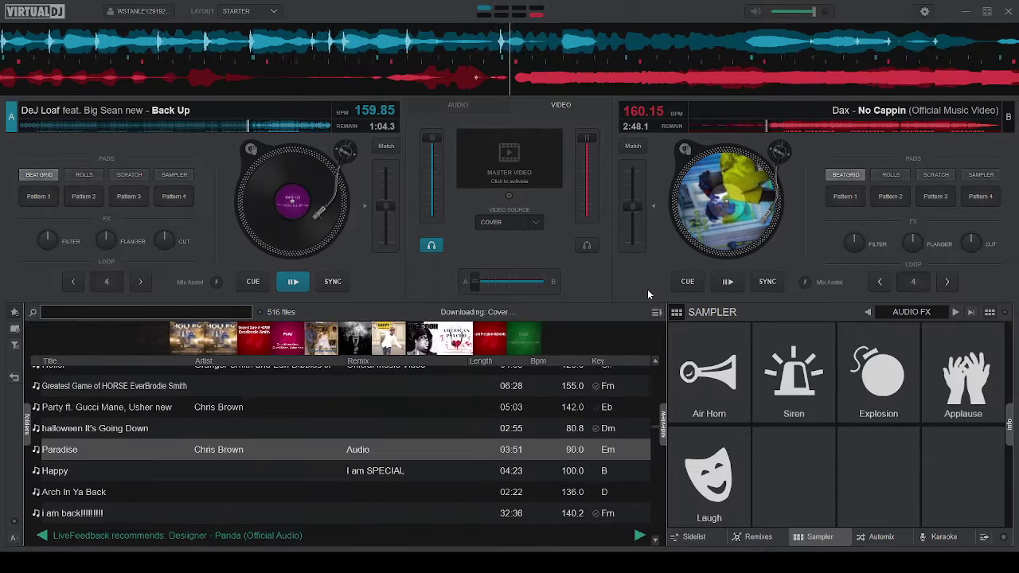
pyautogui.press('Down')
pyautogui.press('Down')
pyautogui.press('Down')
pyautogui.press('Down')
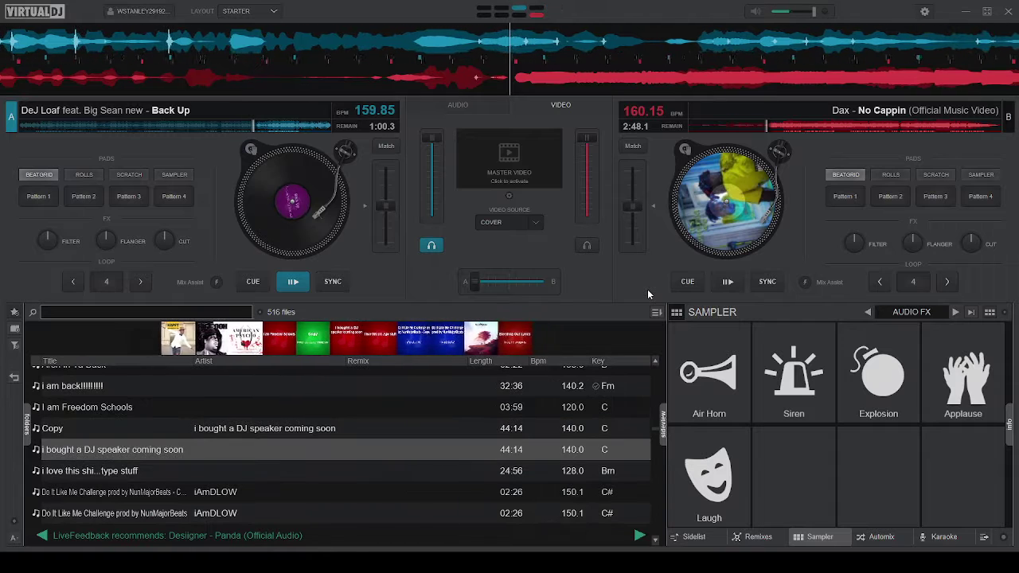
pyautogui.press('Down')
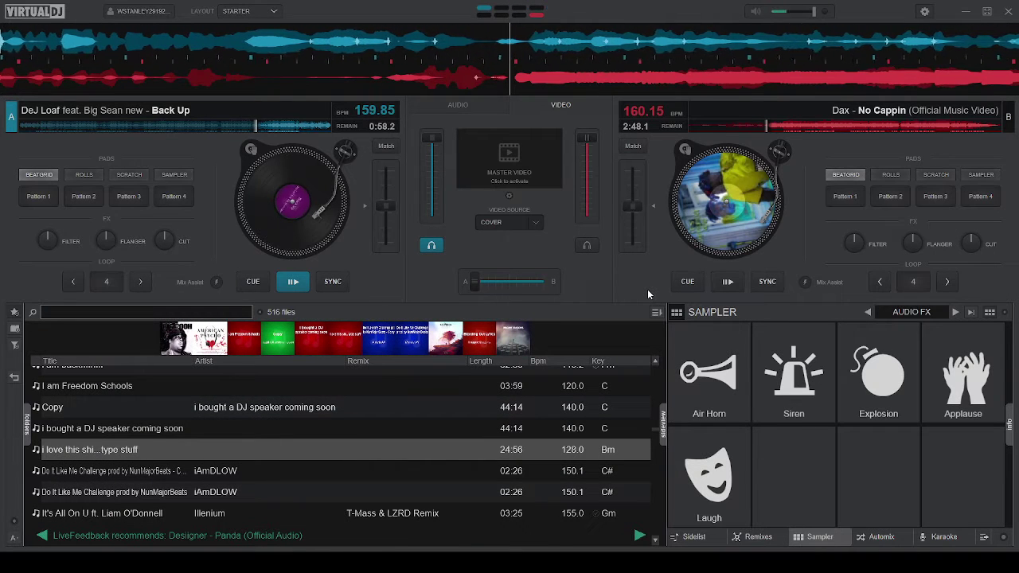
pyautogui.press('Down')
pyautogui.press('Down')
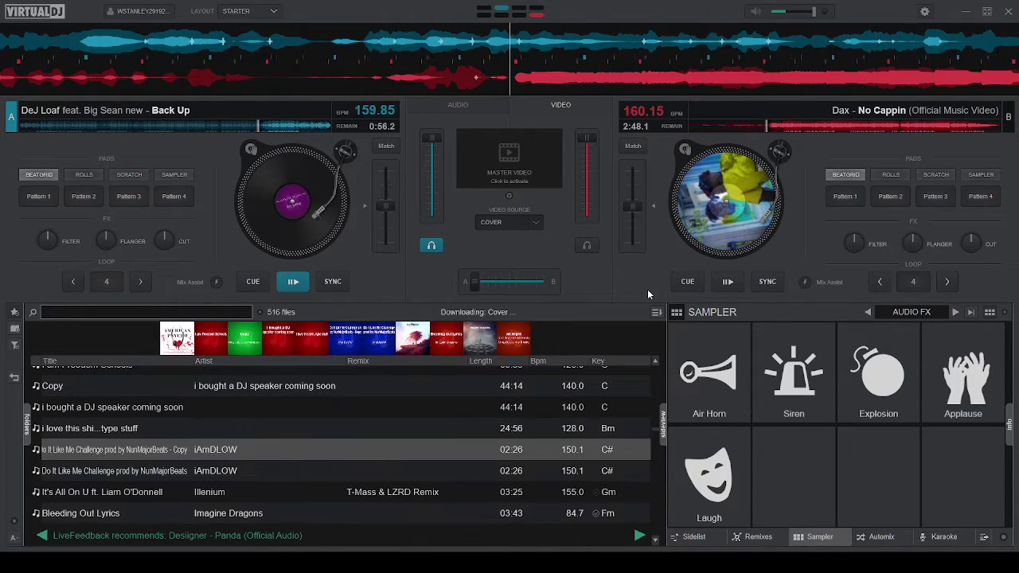
pyautogui.press('Down')
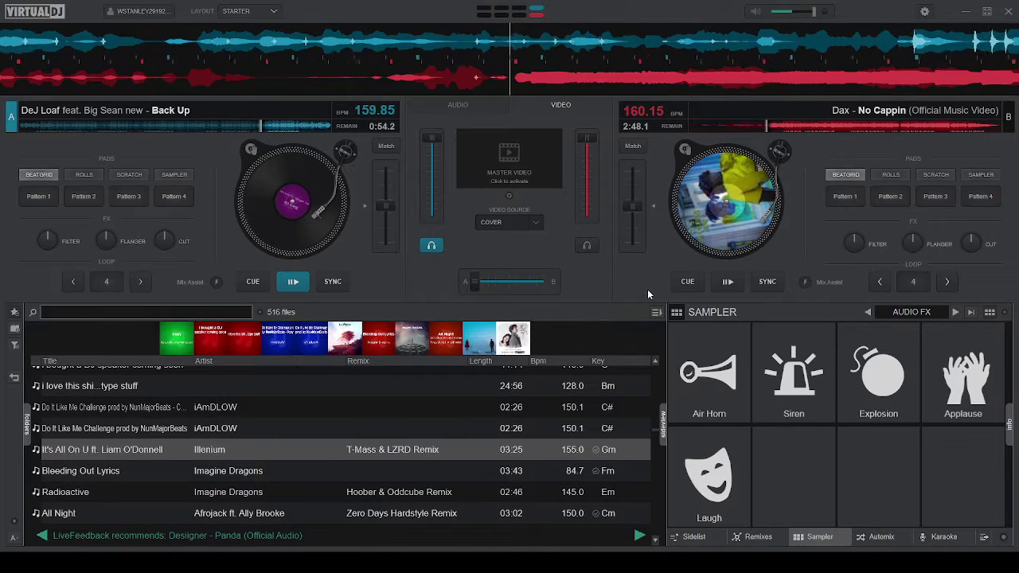
pyautogui.press('Down')
pyautogui.press('Down')
pyautogui.press('Down')
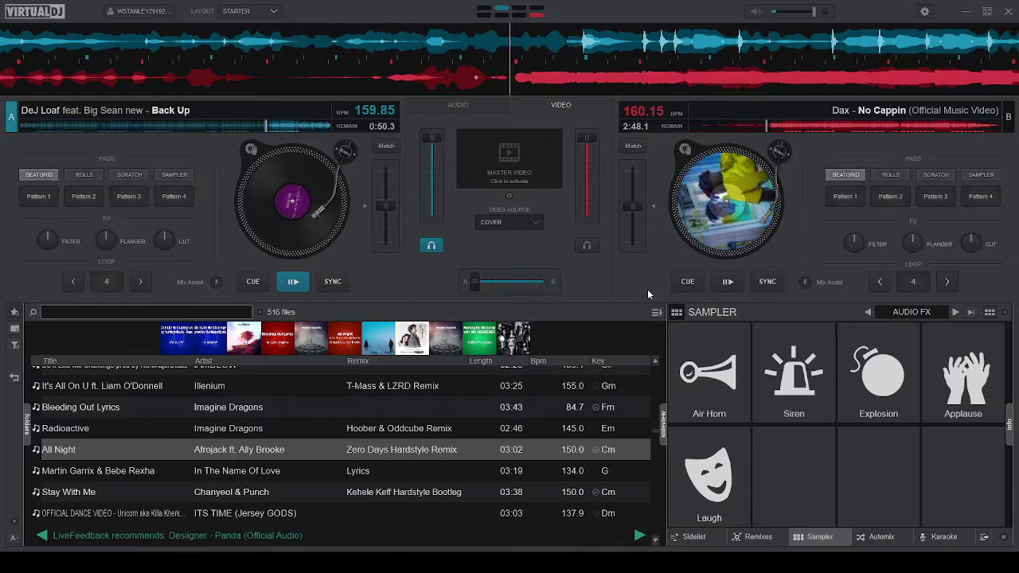
pyautogui.press('Down')
pyautogui.press('Down')
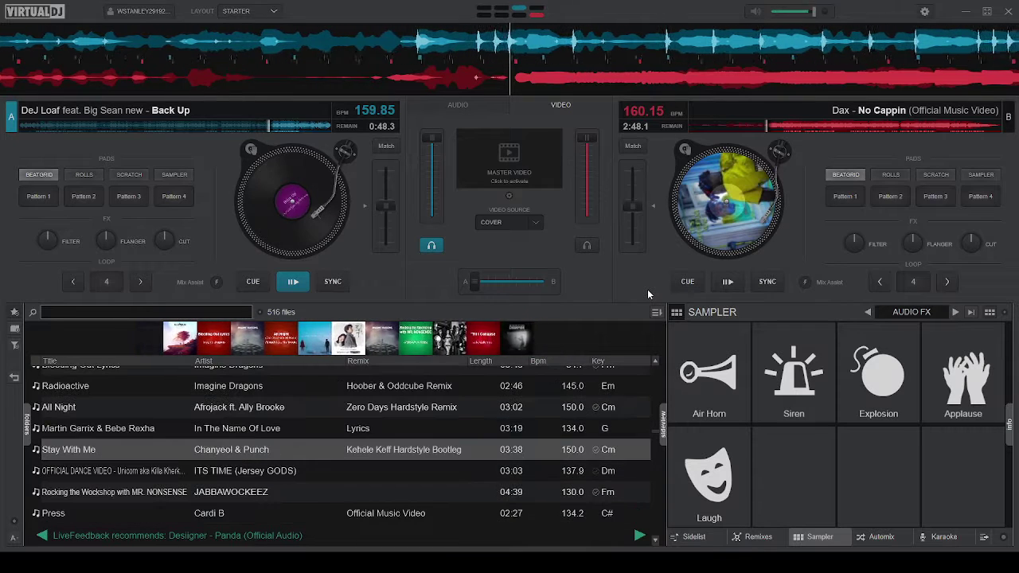
pyautogui.press('Down')
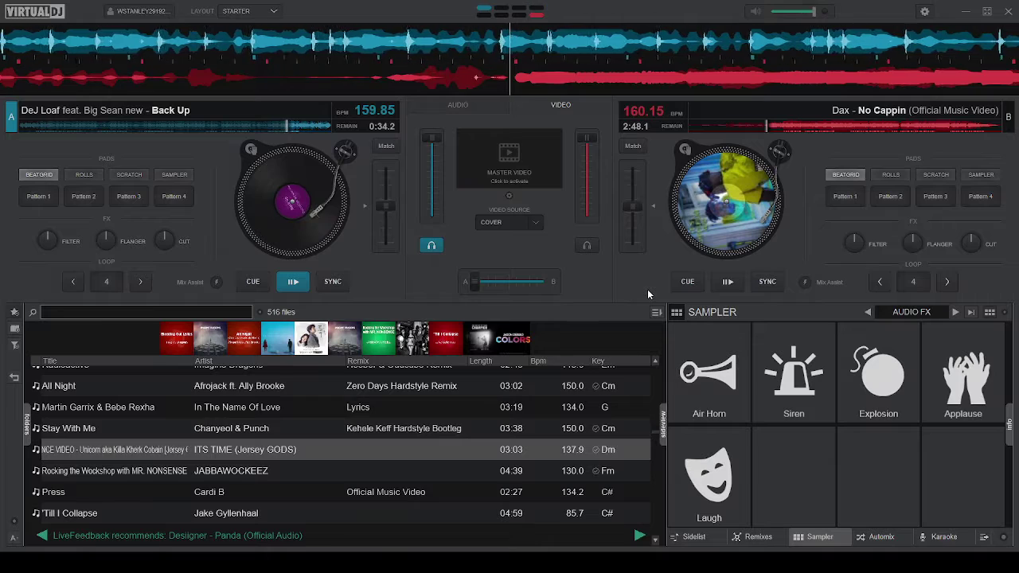
pyautogui.press('Down')
pyautogui.press('Down')
pyautogui.press('Down')
pyautogui.press('Down')
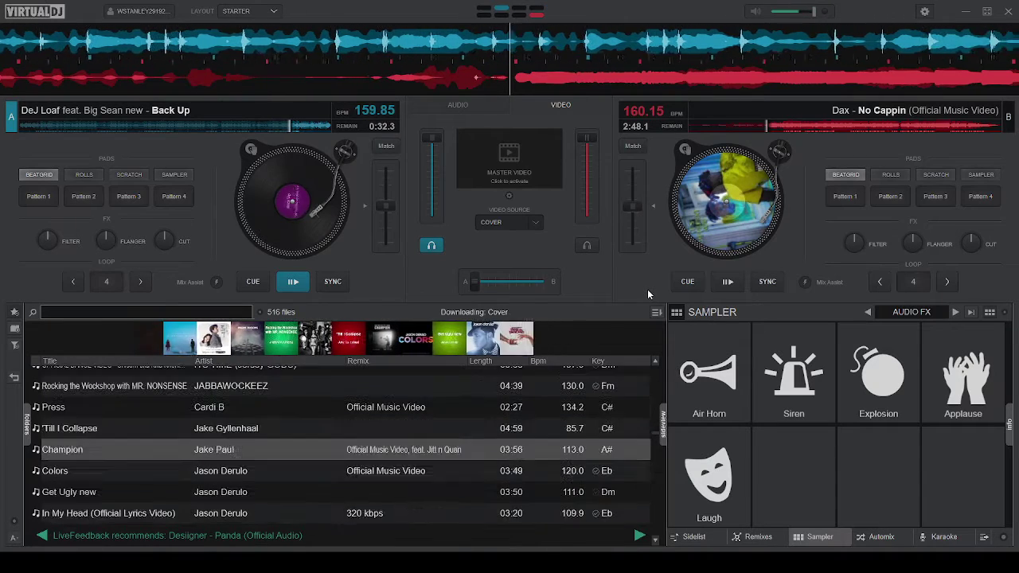
pyautogui.press('Down')
pyautogui.press('Down')
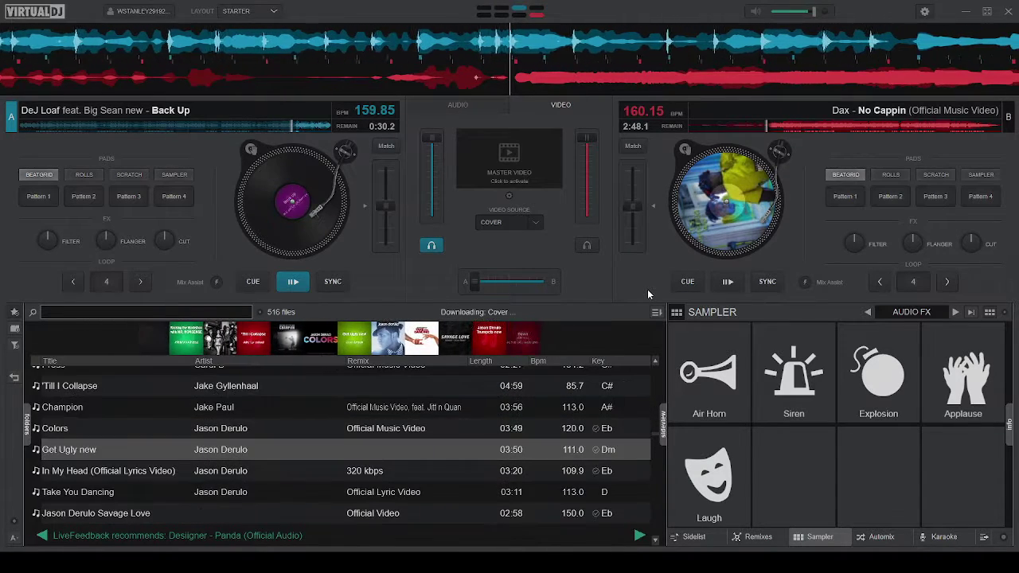
pyautogui.press('Down')
pyautogui.press('Down')
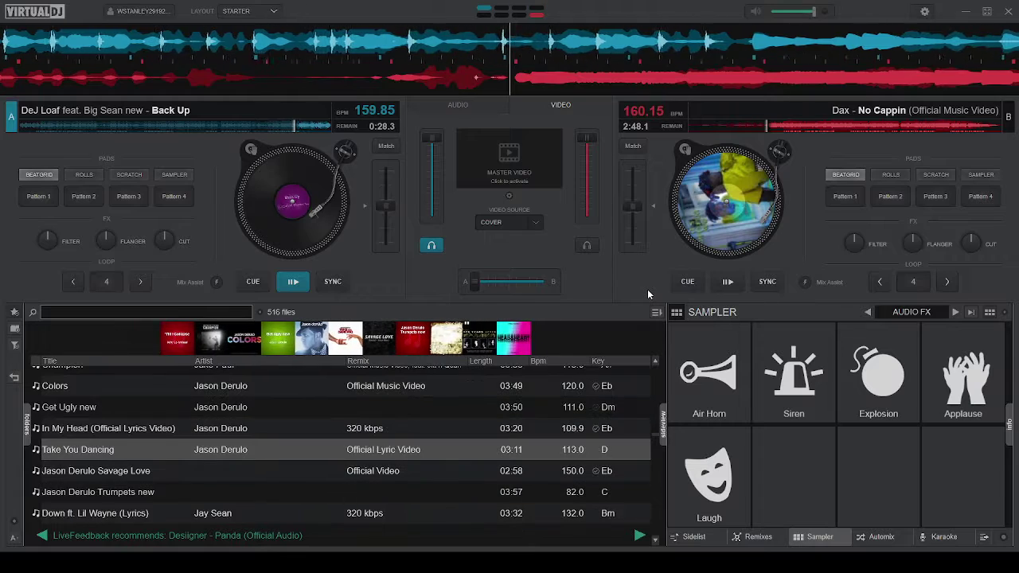
pyautogui.press('Down')
pyautogui.press('Down')
pyautogui.press('Down')
pyautogui.press('Down')
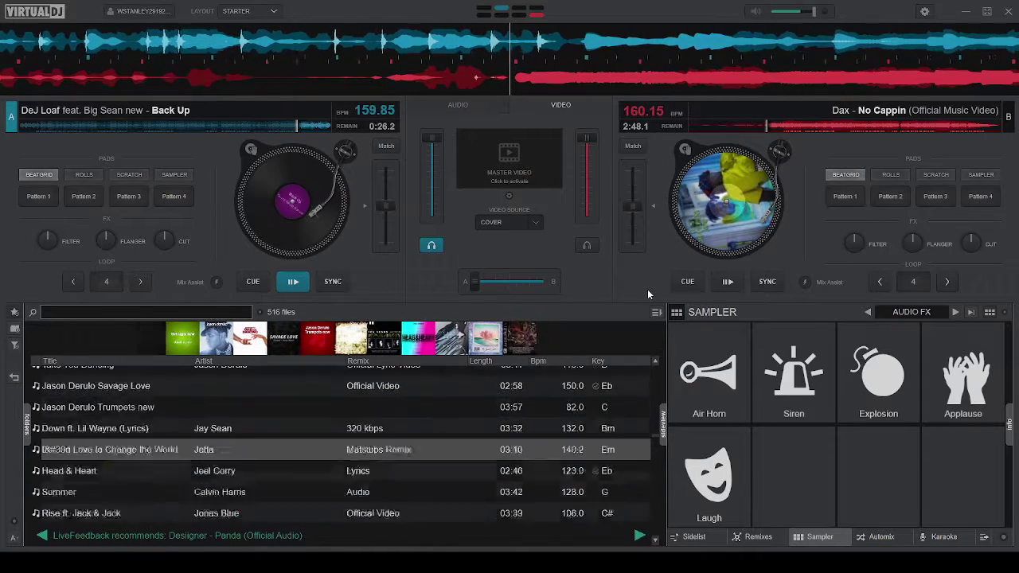
pyautogui.press('Down')
pyautogui.press('Down')
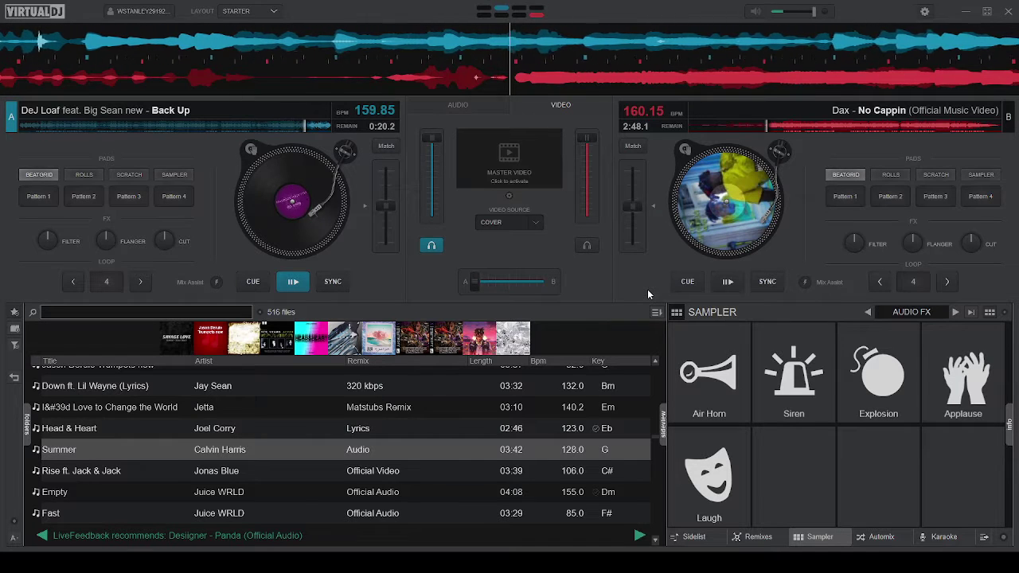
# Step: Mix over from Back Up on deck A to No Cappin on deck B
pyautogui.press('space')
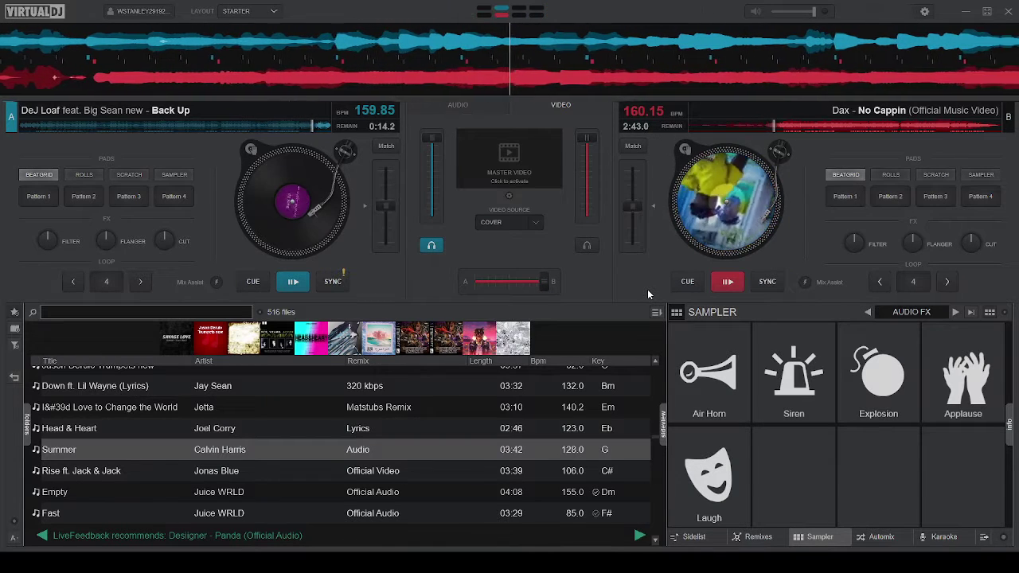
# Step: Browse down the track list from Rise ft. Jack & Jack to Kevin Gates's #Yukatan, examining the titles, artists, BPM and keys
pyautogui.press('Down')
pyautogui.press('Down')
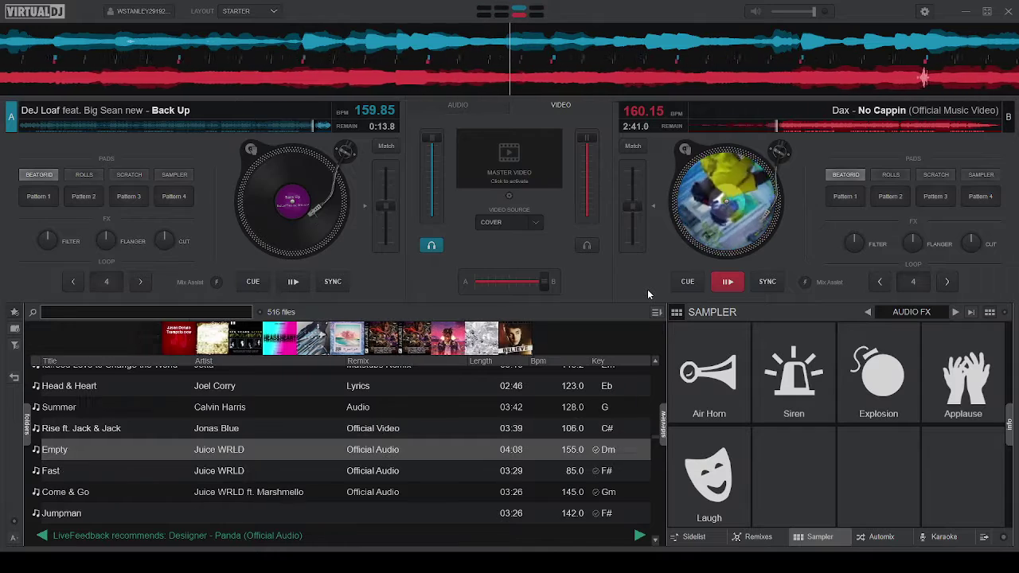
pyautogui.press('Down')
pyautogui.press('Down')
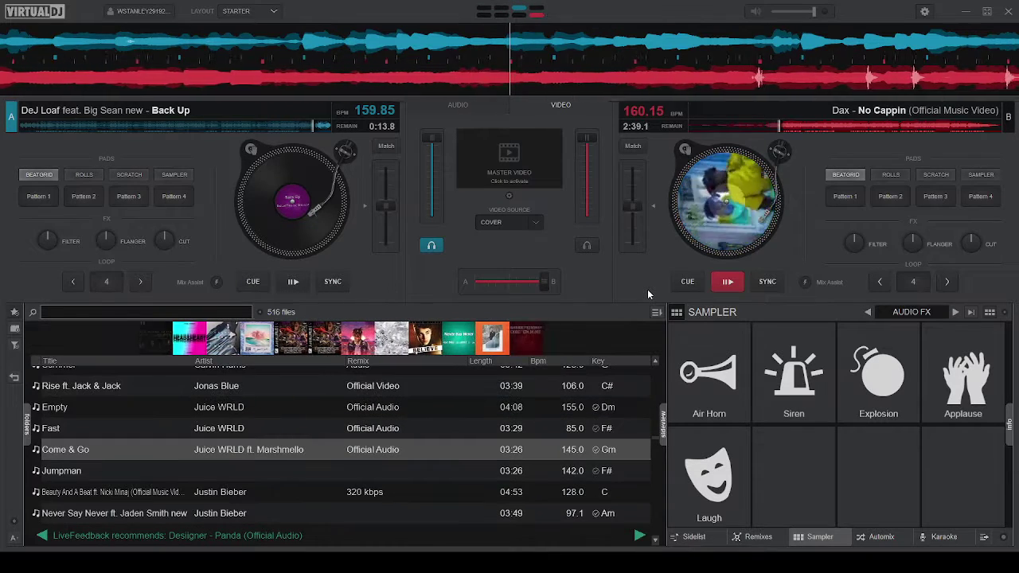
pyautogui.press('Down')
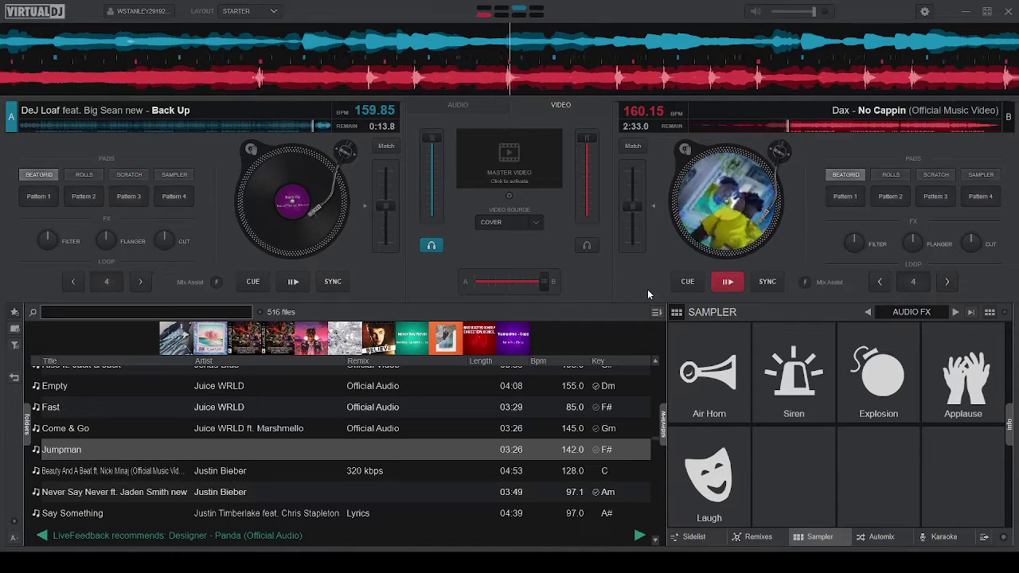
pyautogui.press('3')
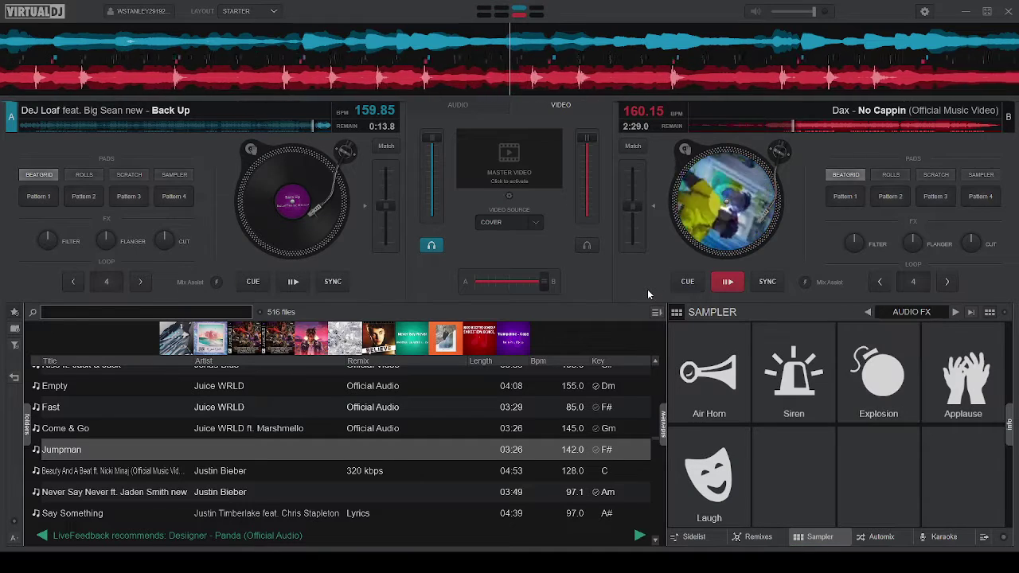
pyautogui.press('Down')
pyautogui.press('Down')
pyautogui.press('Down')
pyautogui.press('Down')
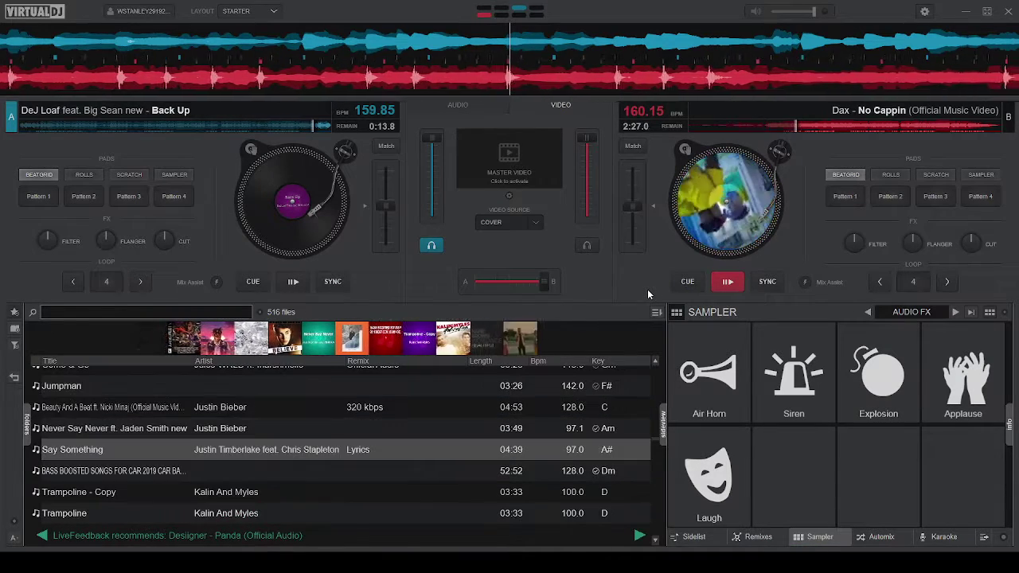
pyautogui.press('Down')
pyautogui.press('Down')
pyautogui.press('Down')
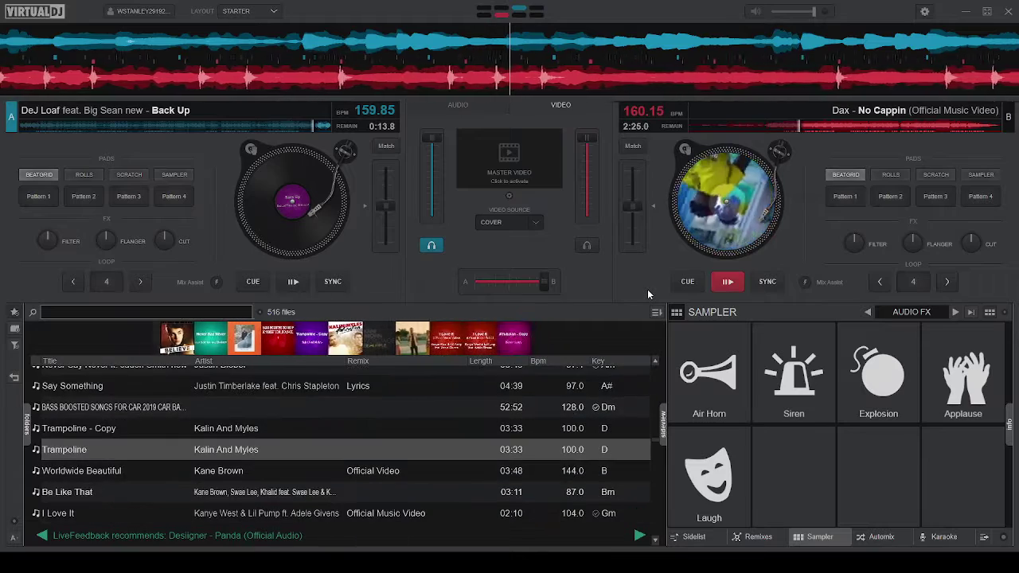
pyautogui.press('Down')
pyautogui.press('Down')
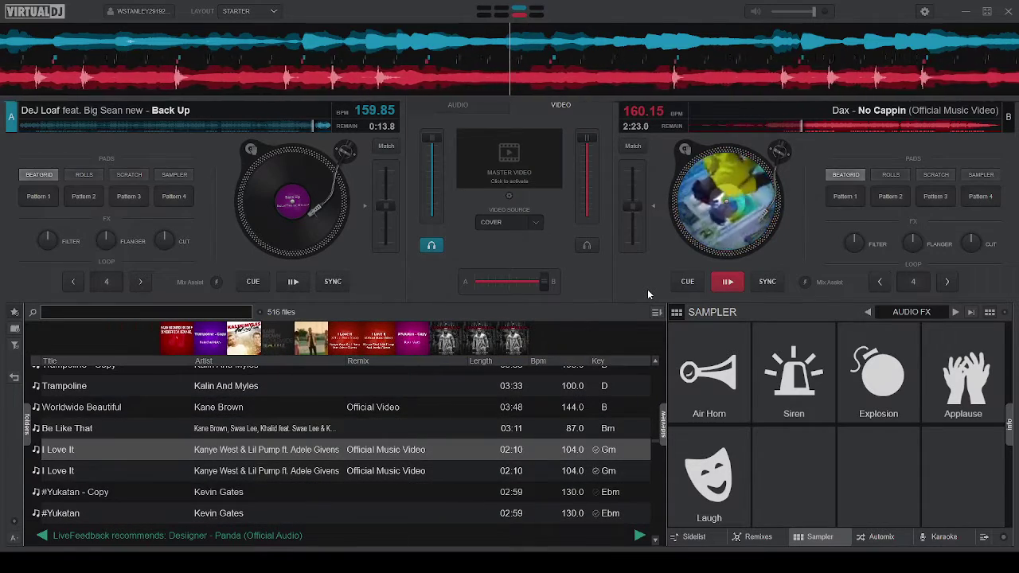
pyautogui.press('Down')
pyautogui.press('Down')
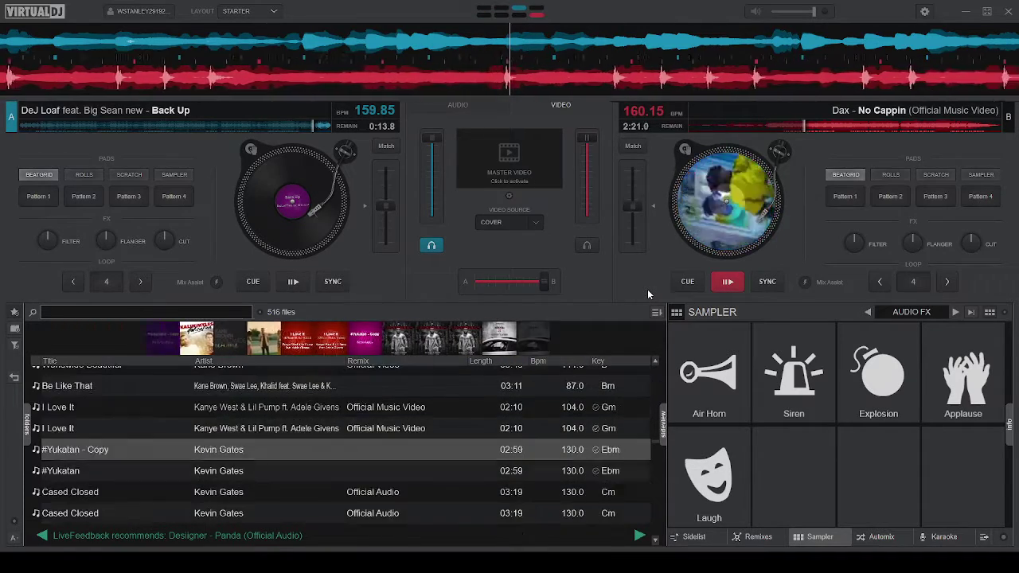
pyautogui.press('Down')
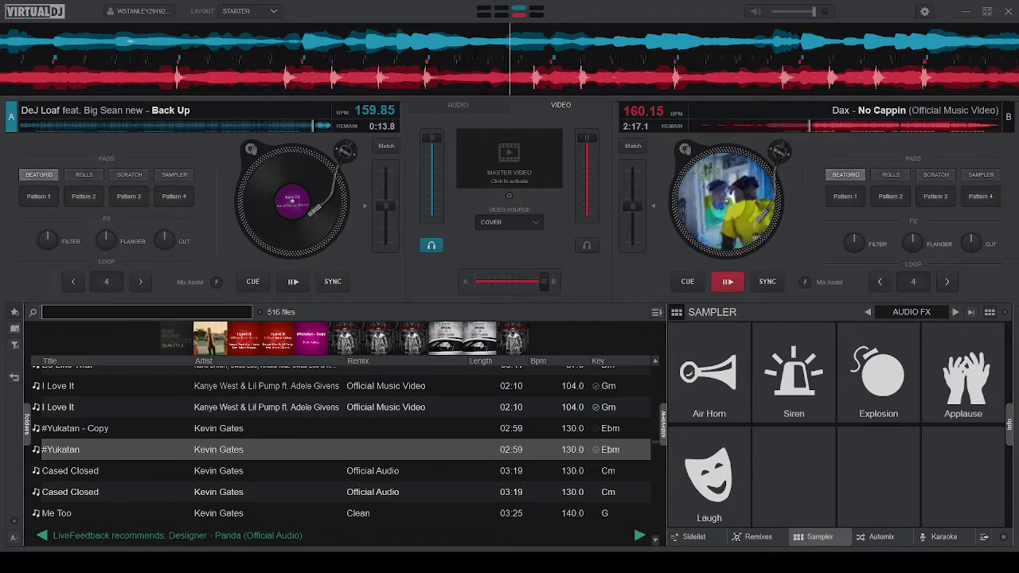
# Step: Search the library for "kevin" to load Kevin Gates's #Yukatan onto deck A, and clear the search
pyautogui.write('ke')
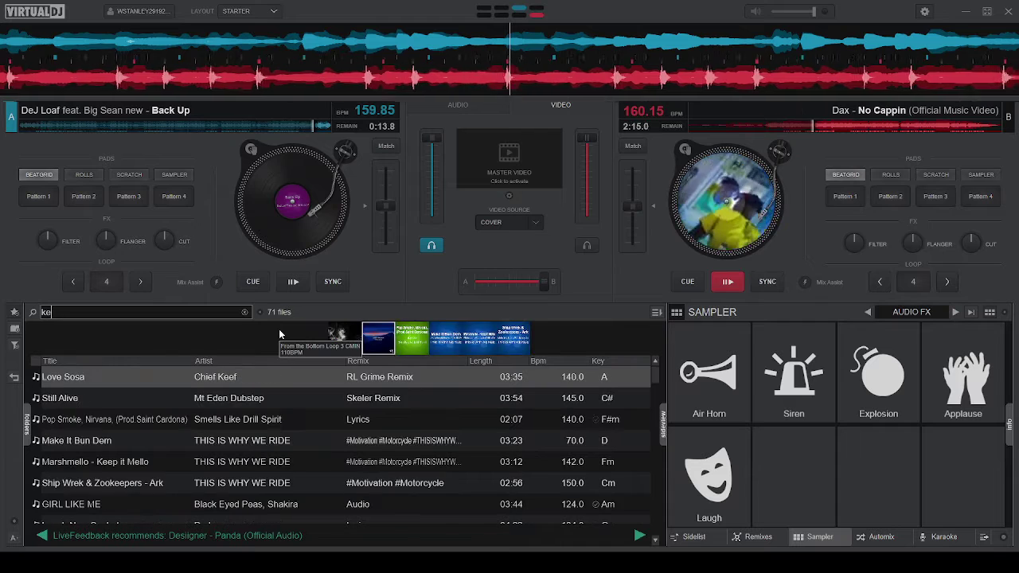
pyautogui.write('vin')
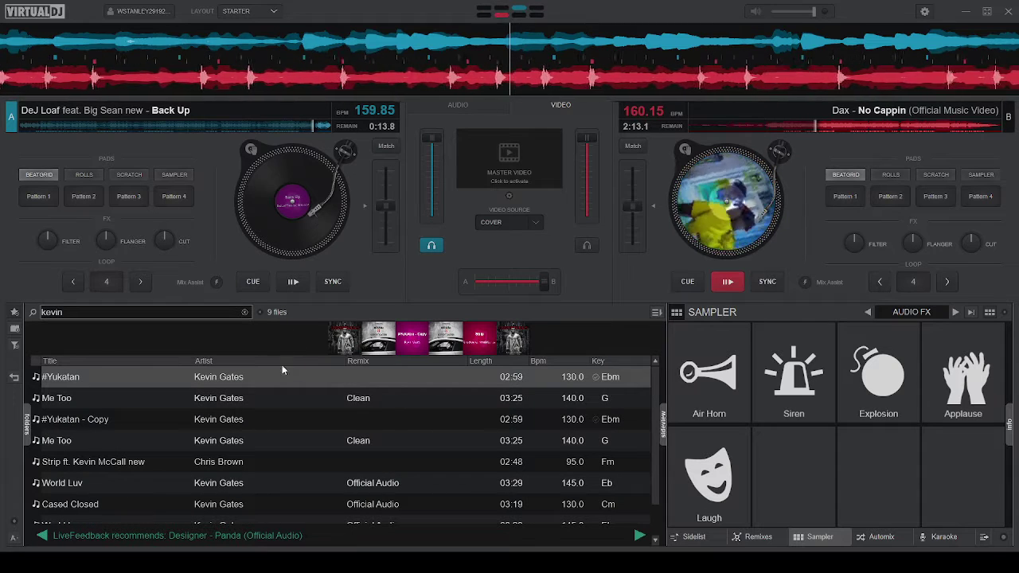
pyautogui.scroll(-2, 261, 391)
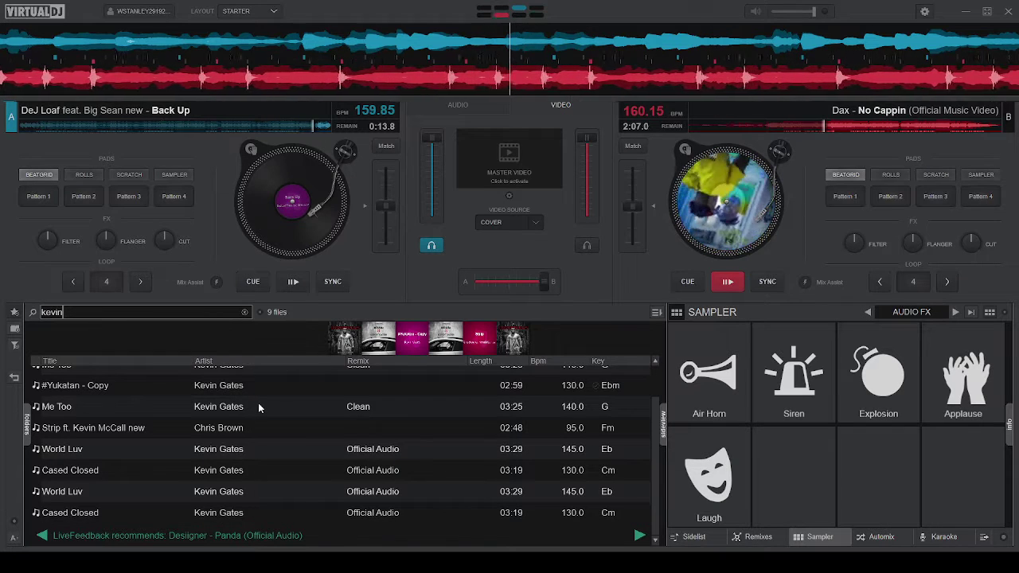
pyautogui.scroll(2, 258, 410)
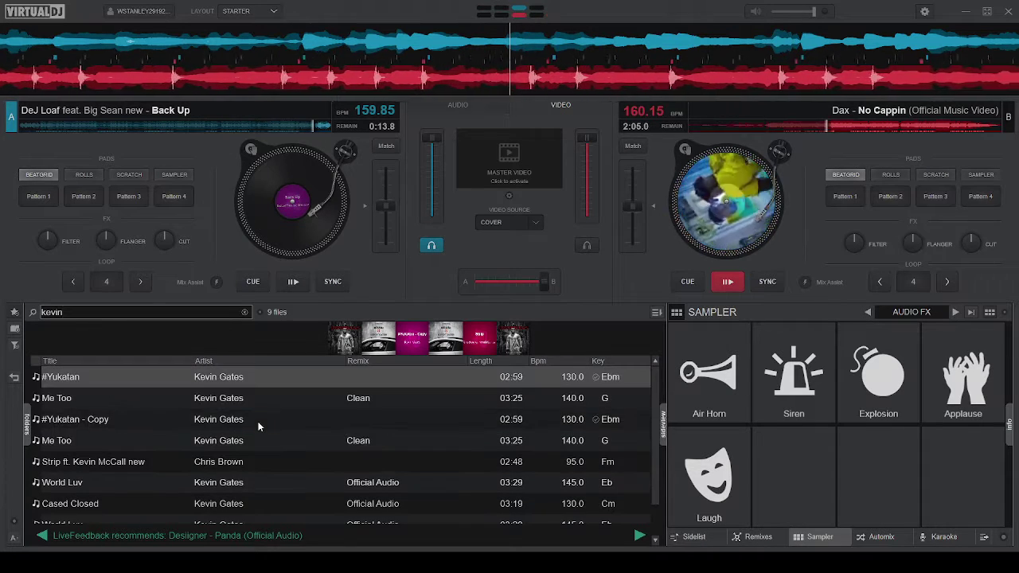
pyautogui.moveTo(273, 373); pyautogui.dragTo(292, 203)
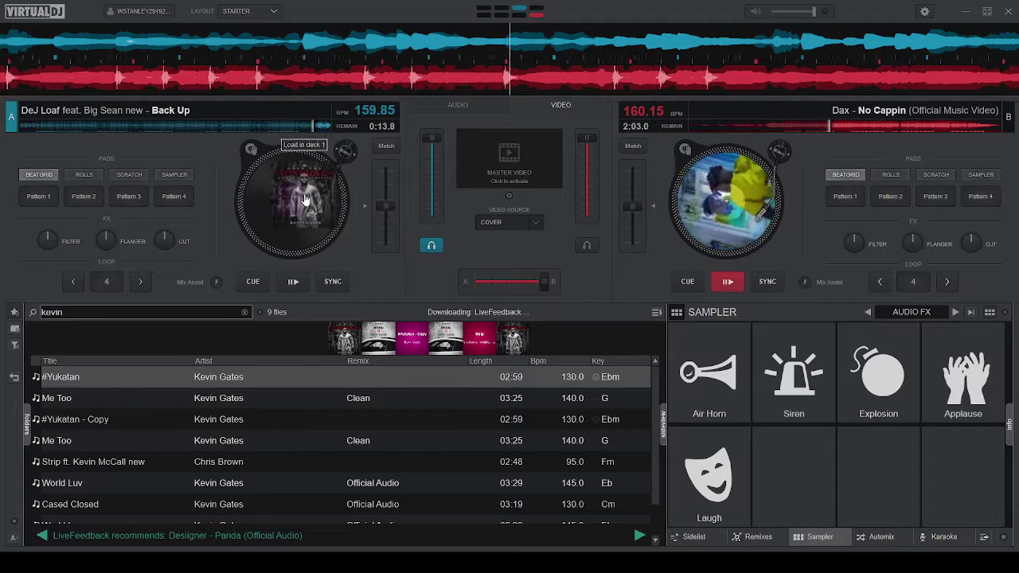
pyautogui.click(244, 312)
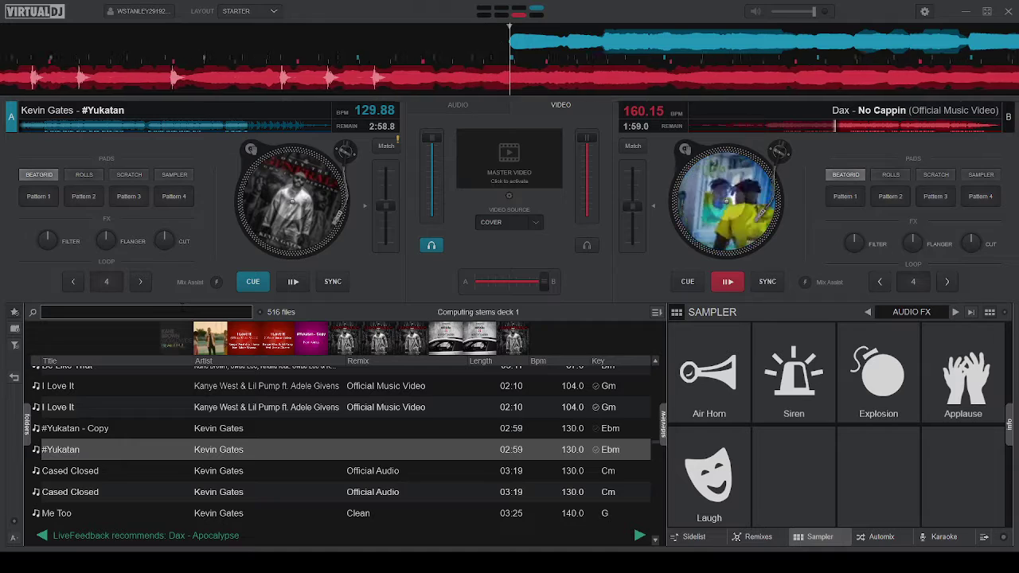
# Step: Browse down the track list from Kevin Gates's Cased Closed to Lana Del Rey's Summertime Sadness, examining the titles, artists, BPMs and keys
pyautogui.press('Down')
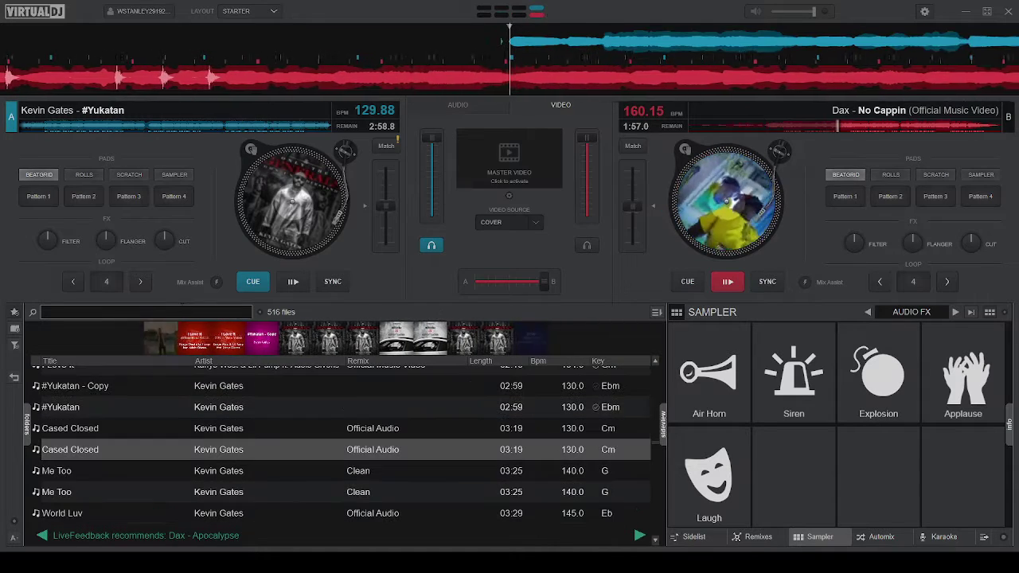
pyautogui.press('Down')
pyautogui.press('Down')
pyautogui.press('Down')
pyautogui.press('Down')
pyautogui.press('Down')
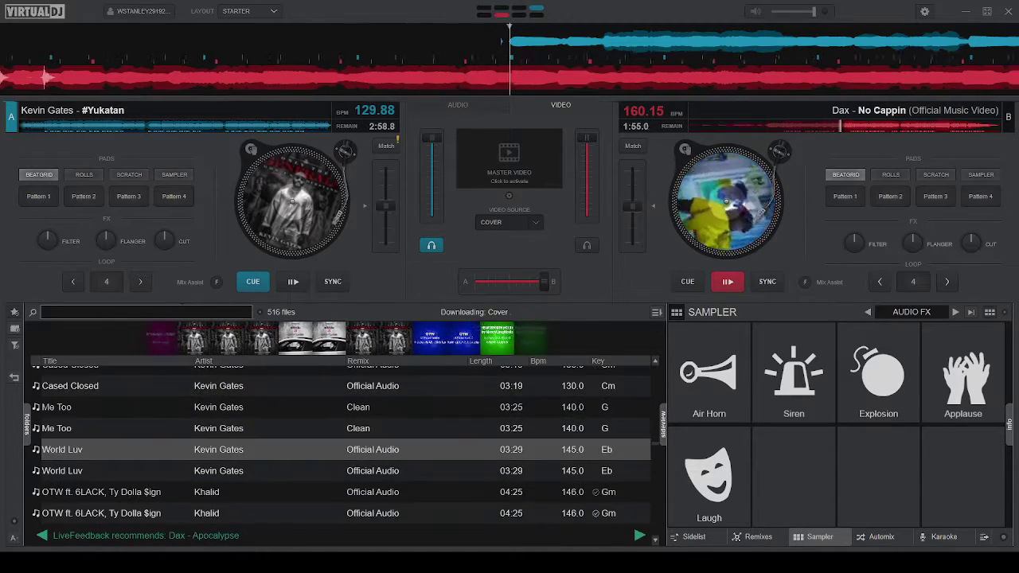
pyautogui.press('Down')
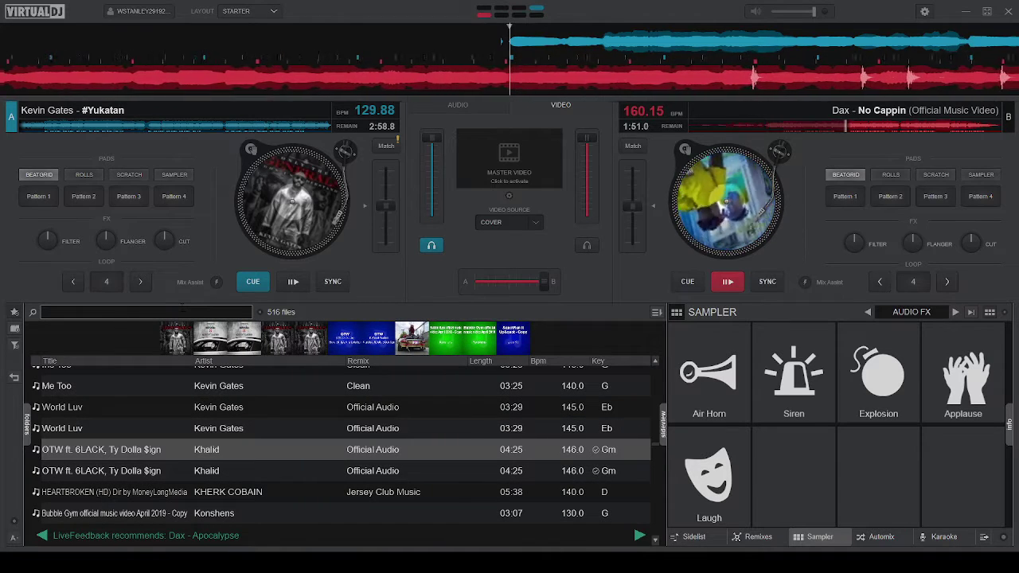
pyautogui.press('Down')
pyautogui.press('Down')
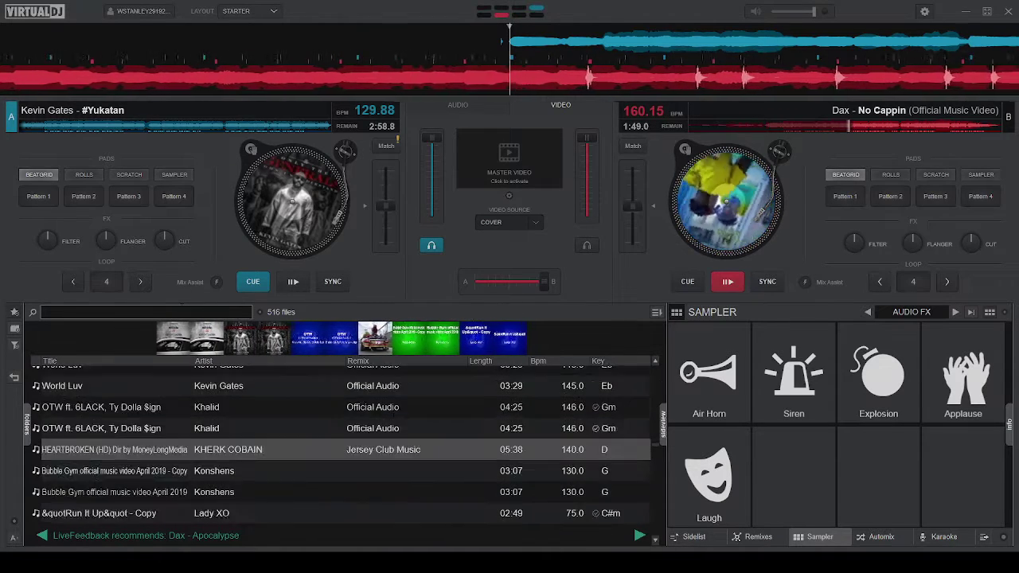
pyautogui.press('Down')
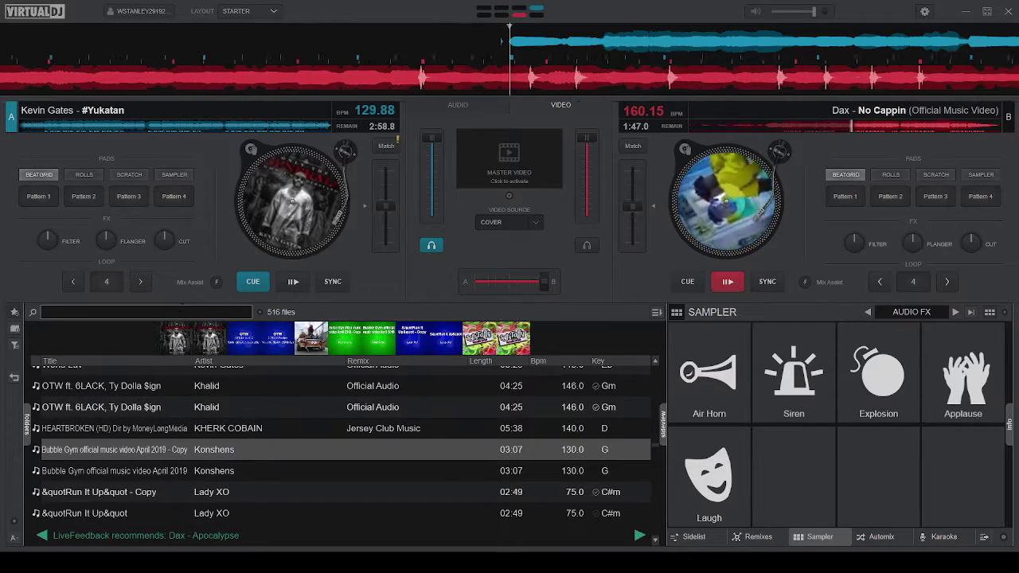
pyautogui.press('Down')
pyautogui.press('Down')
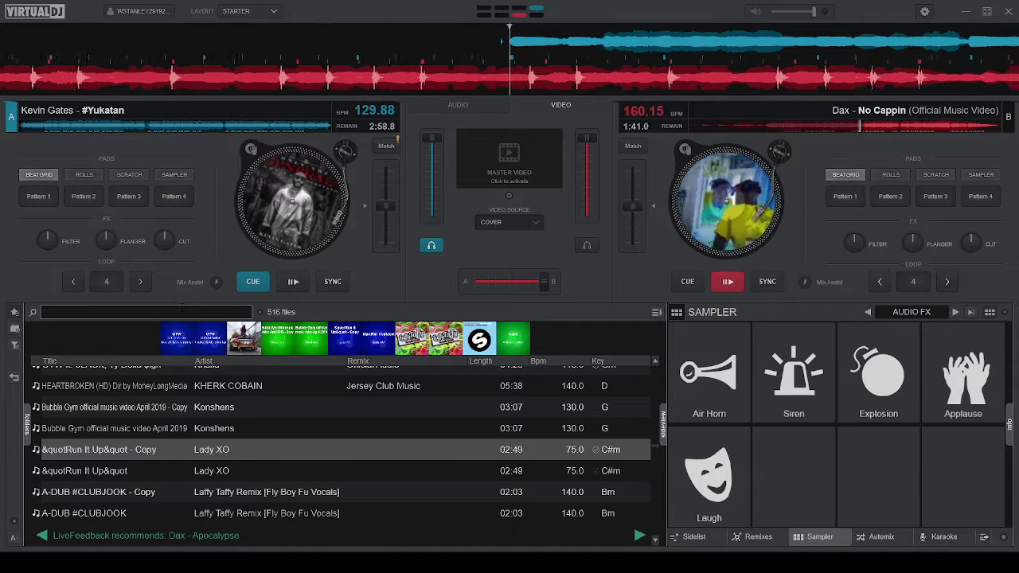
pyautogui.press('Down')
pyautogui.press('Down')
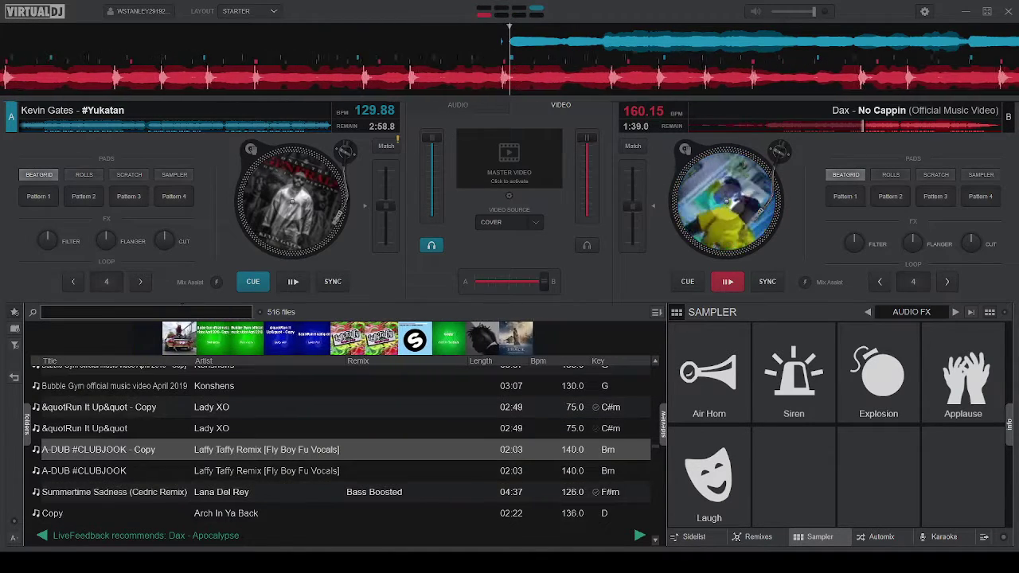
pyautogui.press('Down')
pyautogui.press('Down')
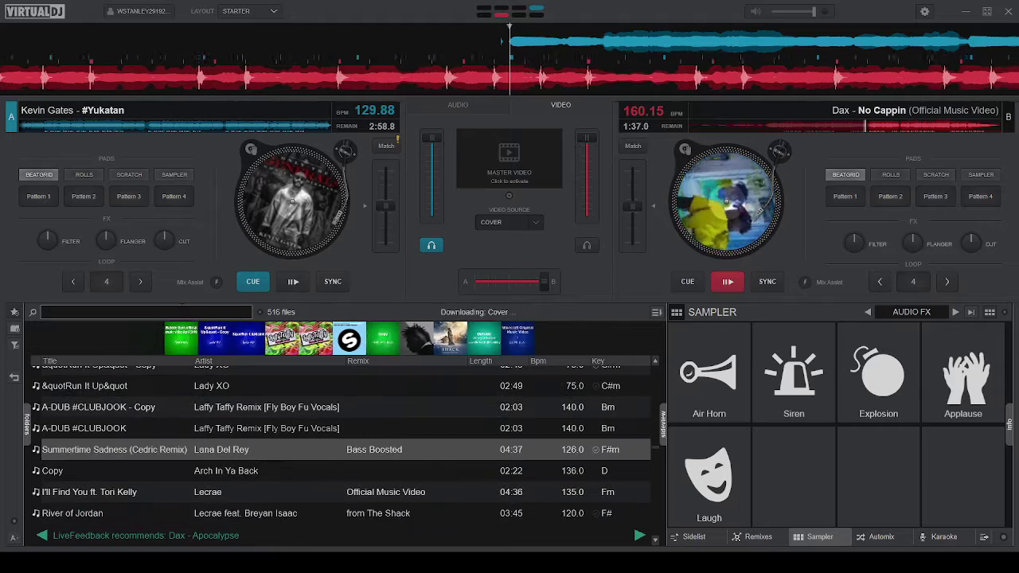
# Step: Browse down the track list from Arch In Ya Back to Lil Tecca's Bossanova, examining each song's title, artist, BPM and key
pyautogui.press('Down')
pyautogui.scroll(-1, 347, 449)
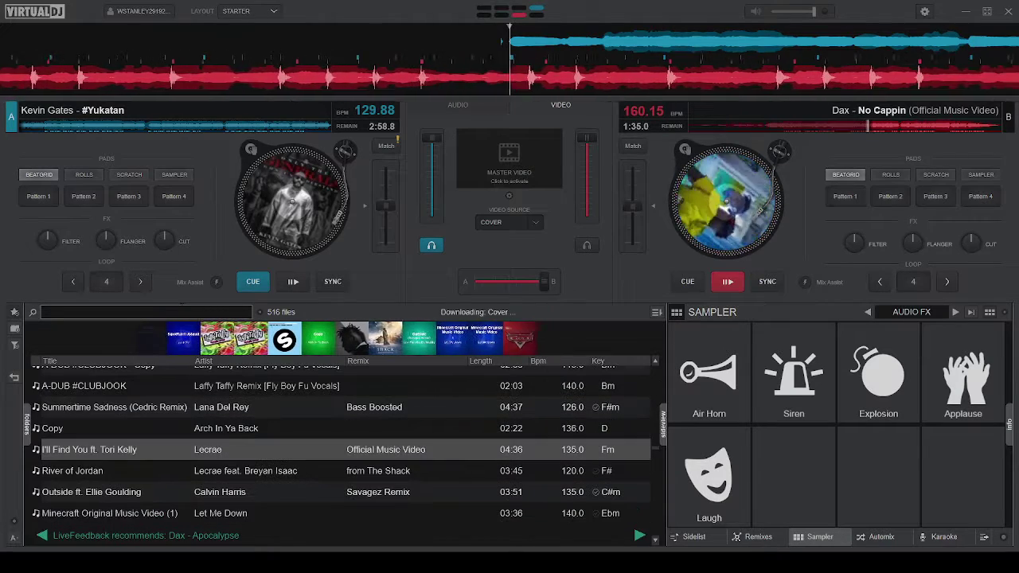
pyautogui.scroll(-1, 346, 449)
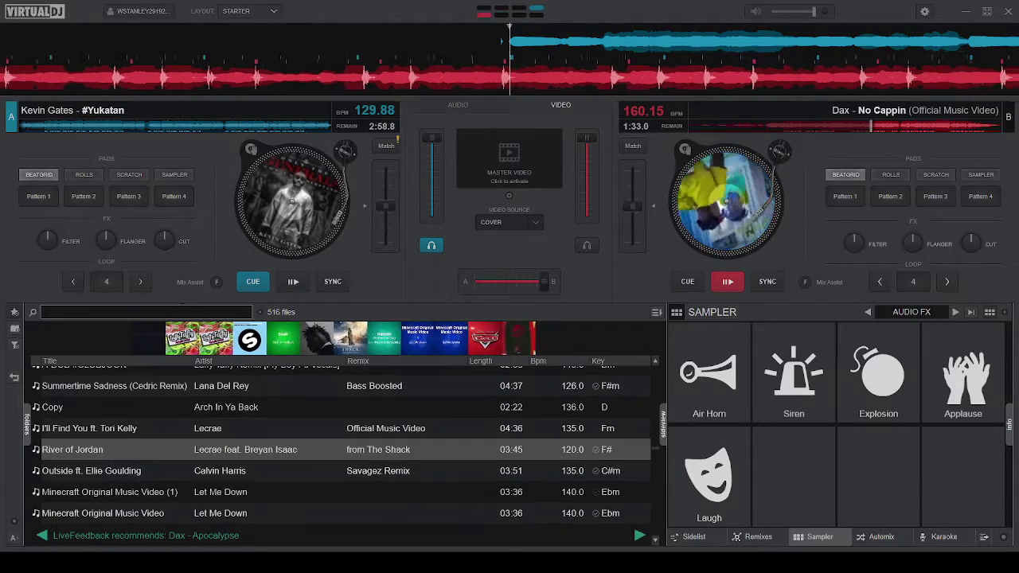
pyautogui.scroll(-1, 347, 449)
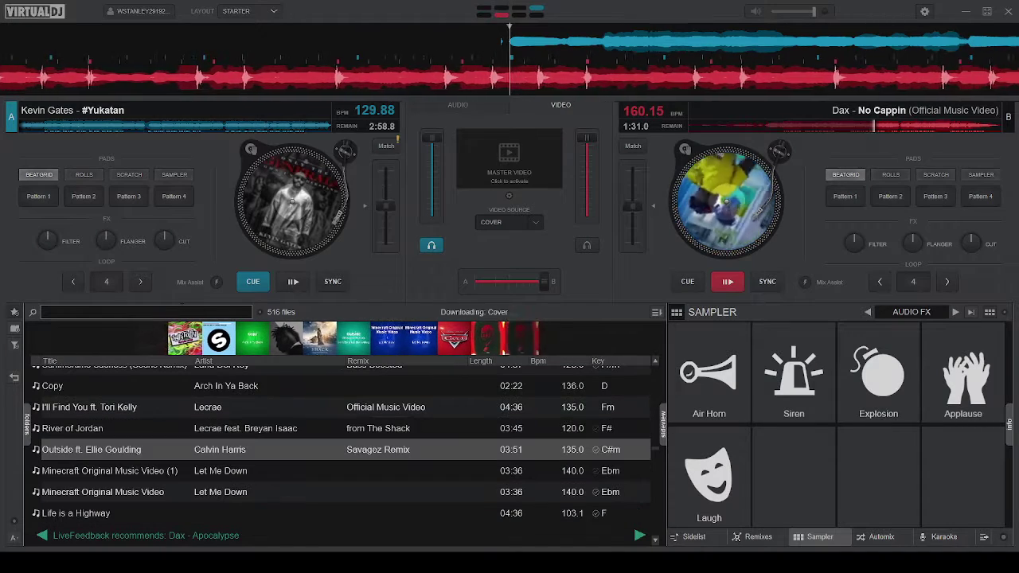
pyautogui.scroll(-1, 347, 449)
pyautogui.scroll(-1, 346, 449)
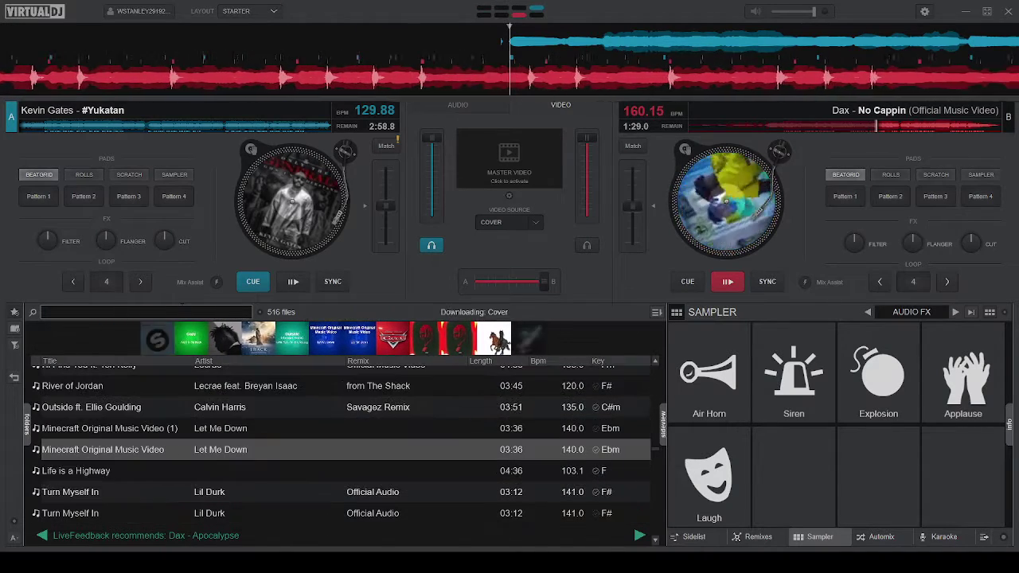
pyautogui.scroll(-1, 346, 450)
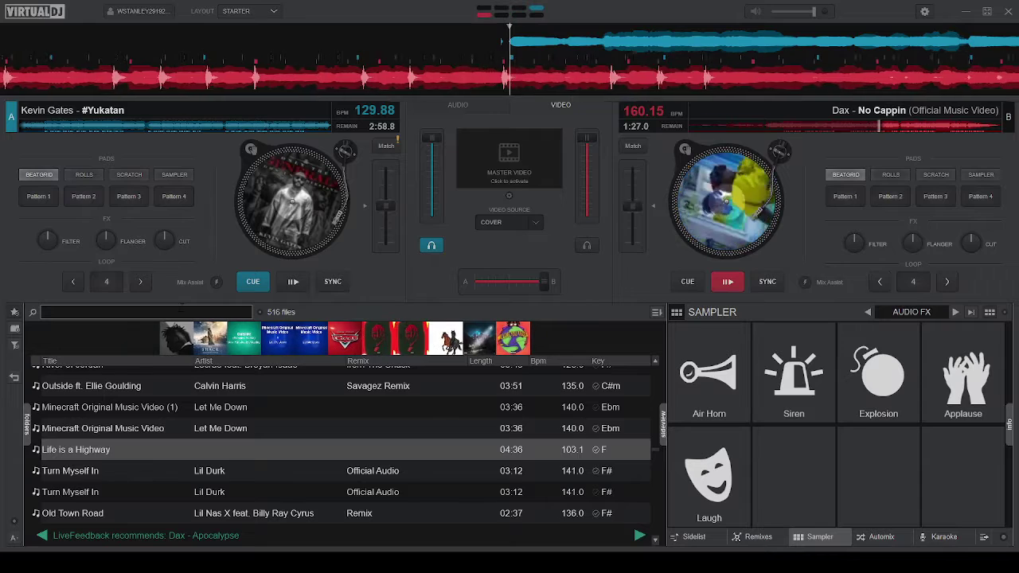
pyautogui.scroll(-3, 347, 449)
pyautogui.scroll(-1, 346, 449)
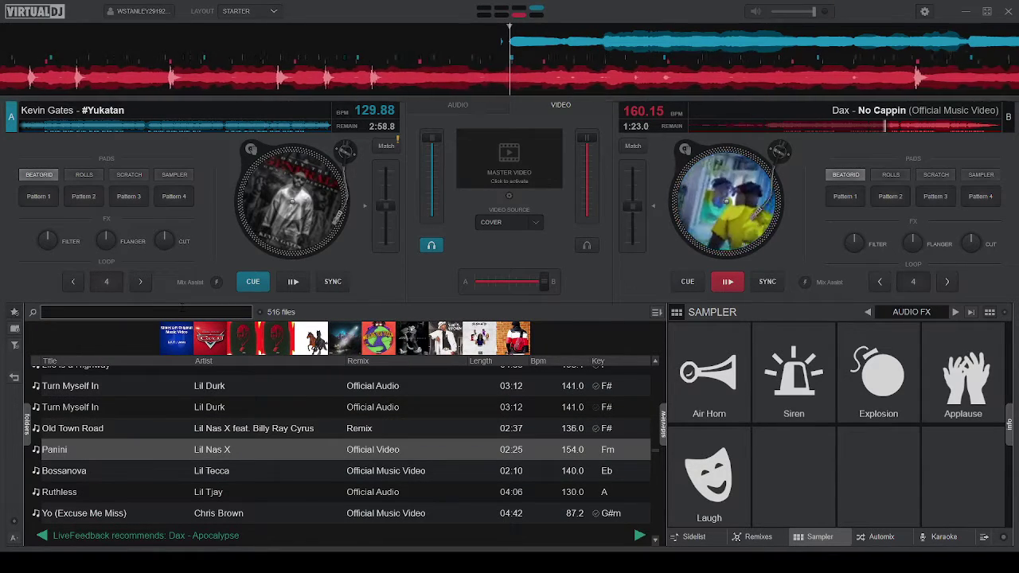
pyautogui.scroll(-1, 346, 449)
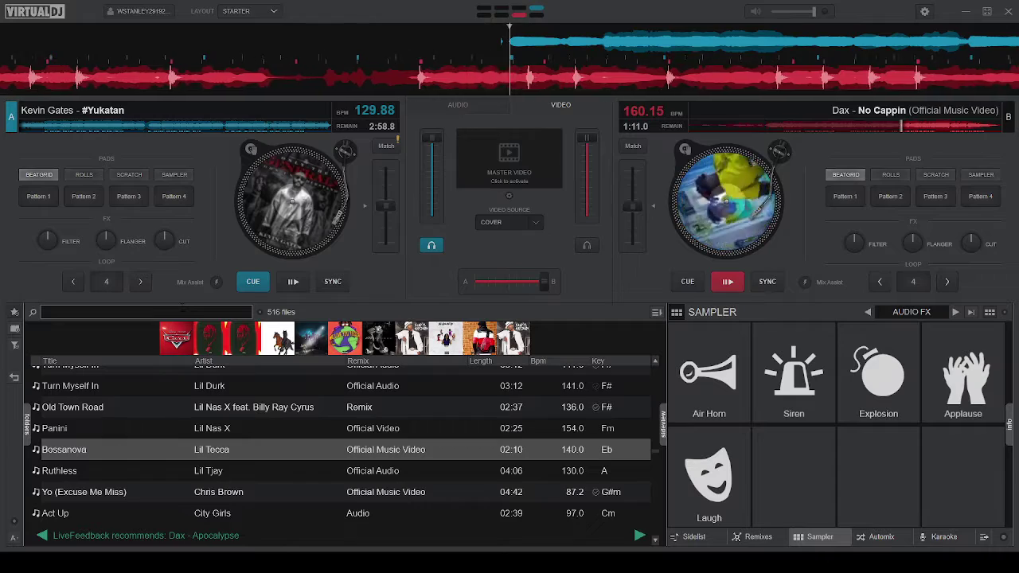
# Step: Browse down the track list from Lil Tjay's Ruthless to Major Lazer's Lean On, examining the titles, artists, BPMs and keys
pyautogui.press('Down')
pyautogui.press('Down')
pyautogui.press('Down')
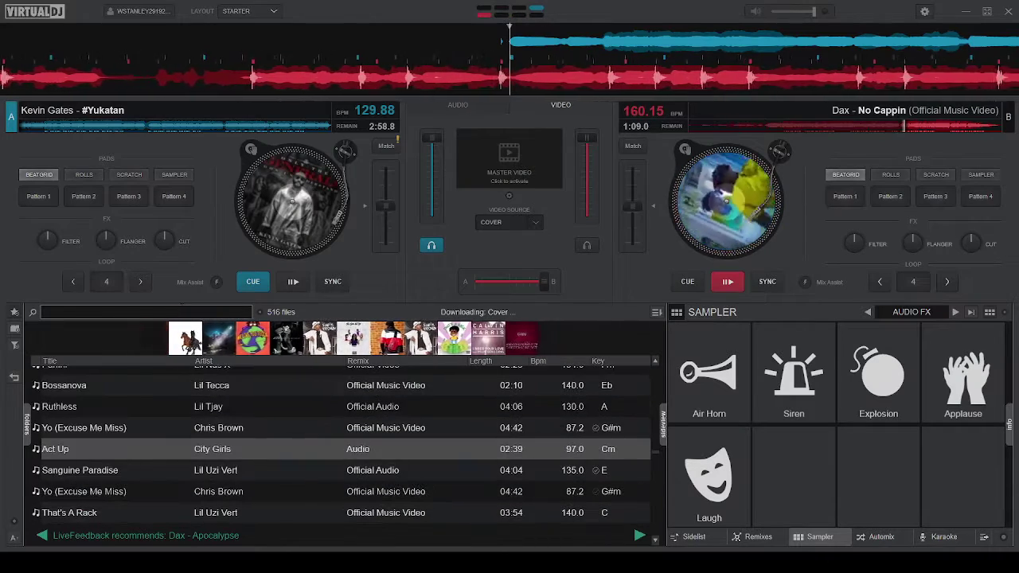
pyautogui.press('Down')
pyautogui.press('Down')
pyautogui.press('Down')
pyautogui.press('Down')
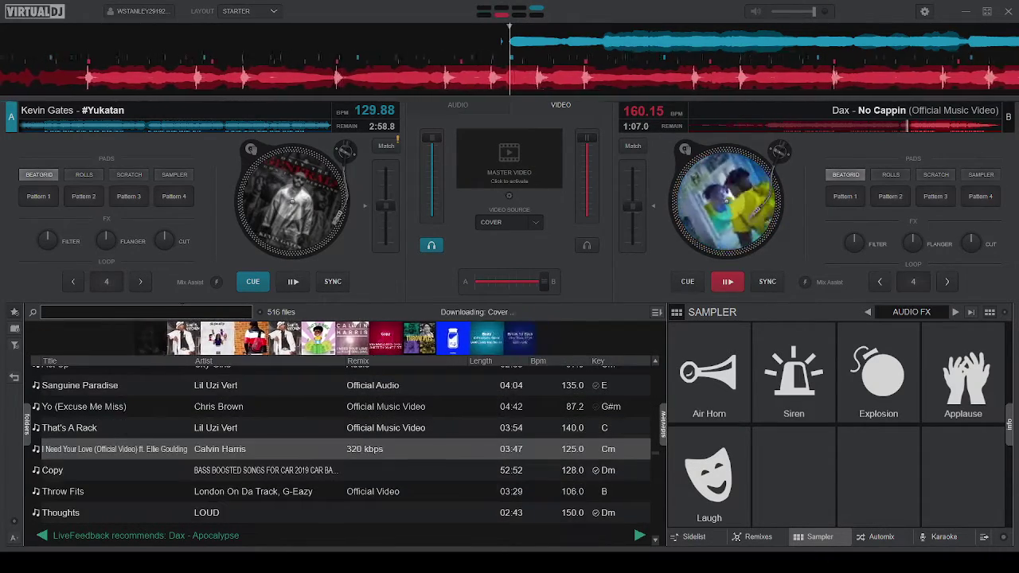
pyautogui.press('Down')
pyautogui.press('Down')
pyautogui.press('Down')
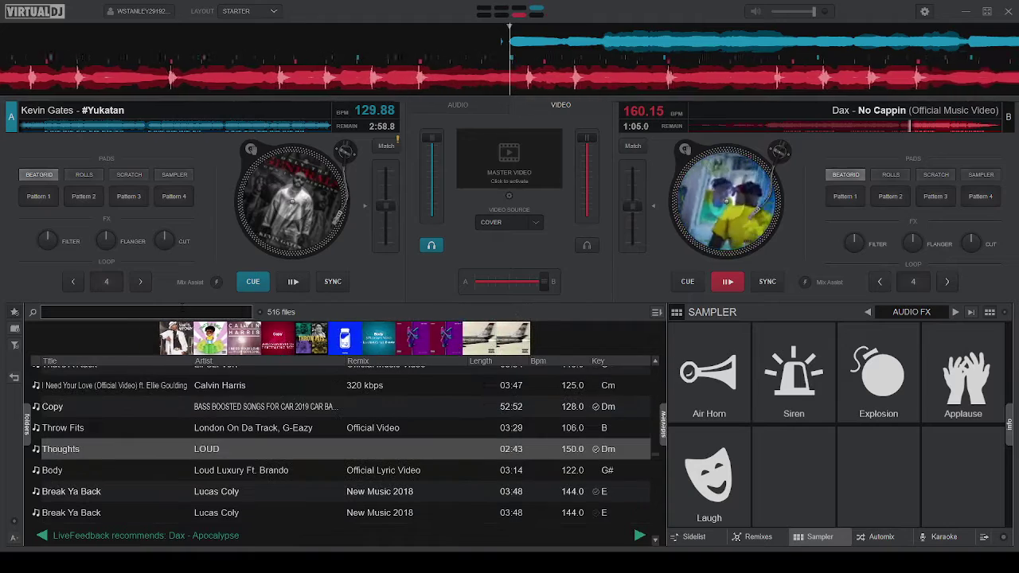
pyautogui.press('Down')
pyautogui.press('Down')
pyautogui.press('Down')
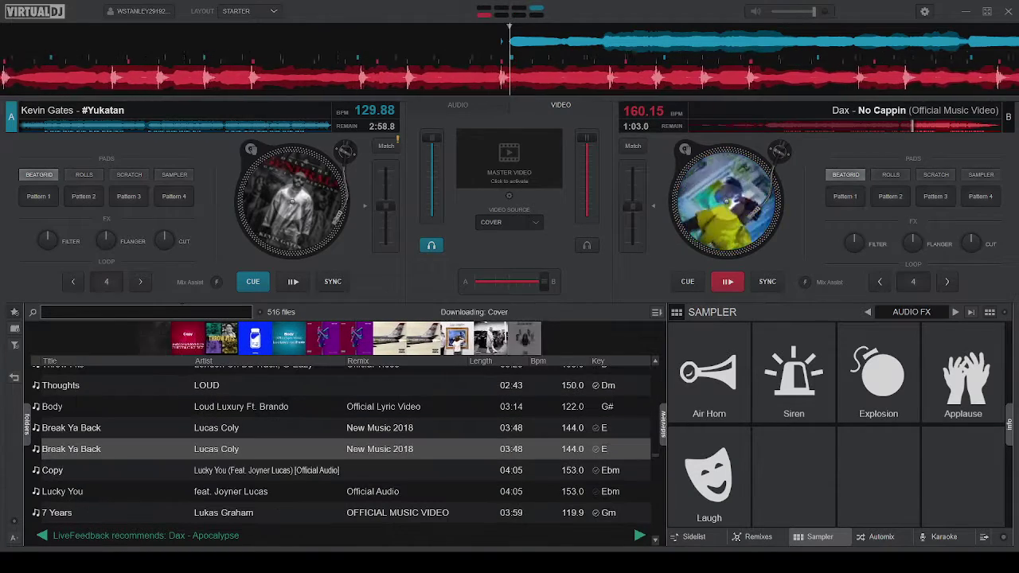
pyautogui.press('Down')
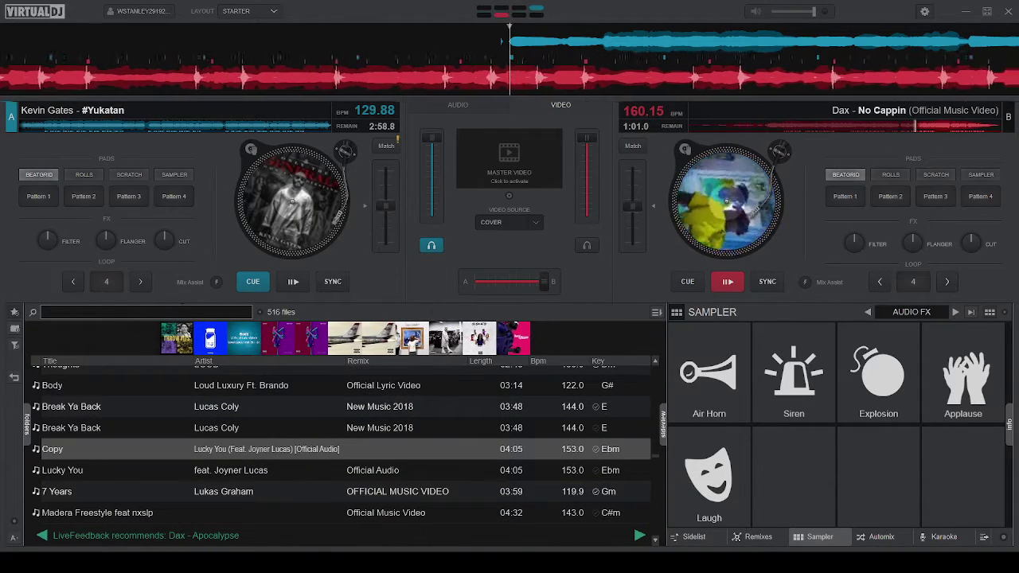
pyautogui.press('Down')
pyautogui.press('Down')
pyautogui.press('Down')
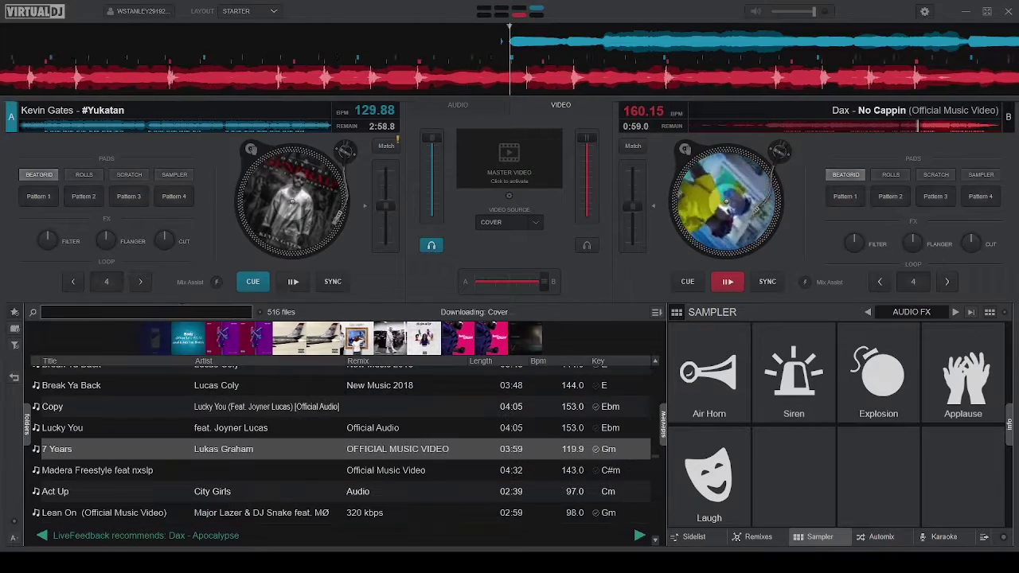
pyautogui.press('Down')
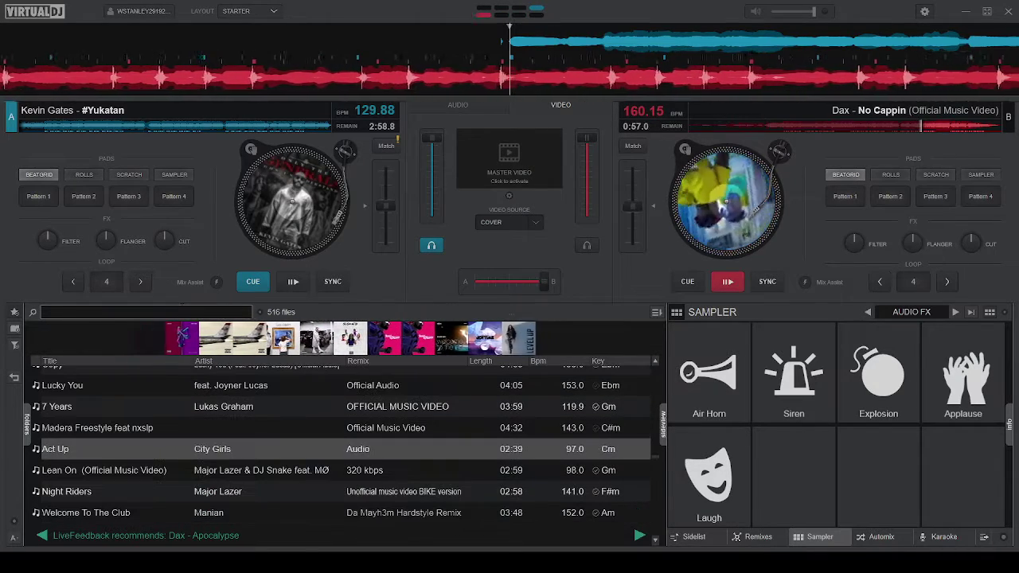
pyautogui.press('Down')
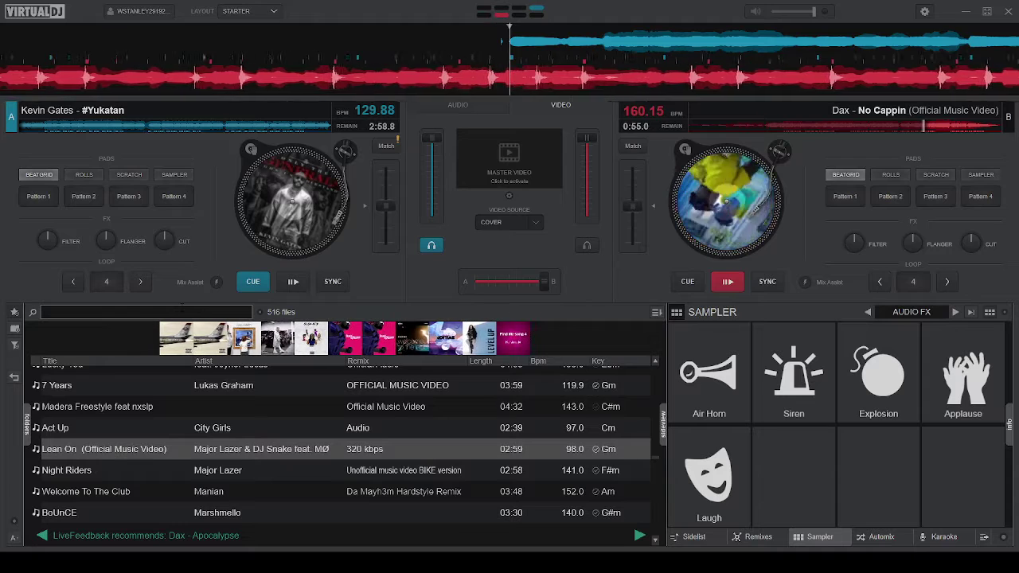
# Step: Browse down the track list from Night Riders through the Marshmello songs to Rescue Me, examining the titles, BPMs and keys
pyautogui.press('Down')
pyautogui.press('Down')
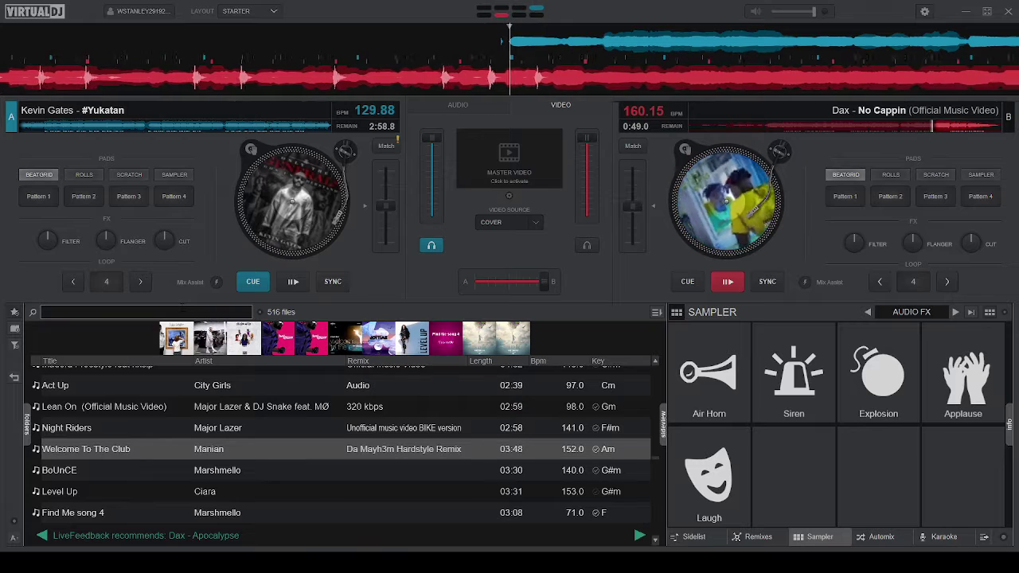
pyautogui.press('Down')
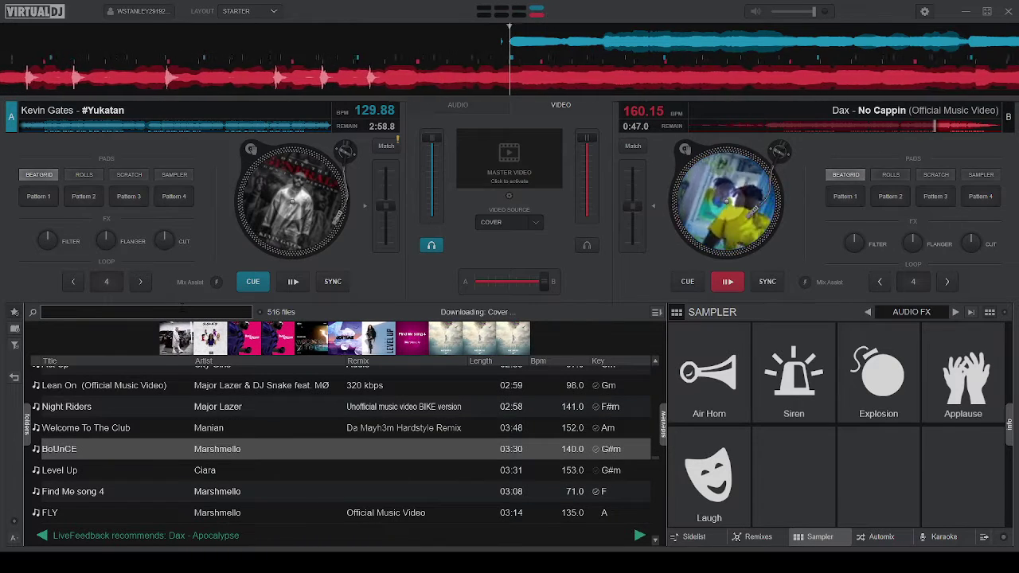
pyautogui.press('Down')
pyautogui.press('Down')
pyautogui.press('Down')
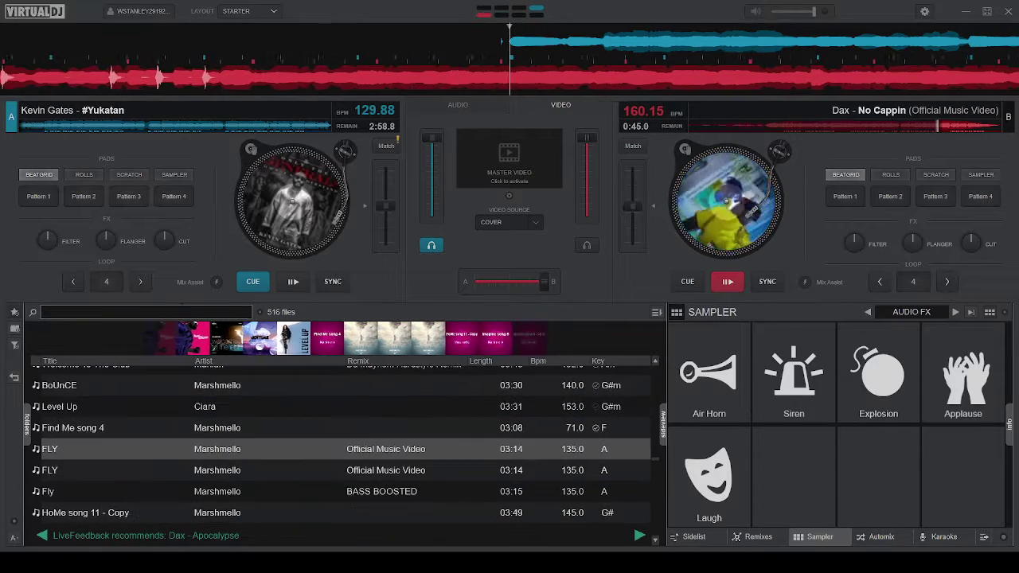
pyautogui.press('Down')
pyautogui.press('Down')
pyautogui.press('Down')
pyautogui.press('Down')
pyautogui.press('Down')
pyautogui.press('Down')
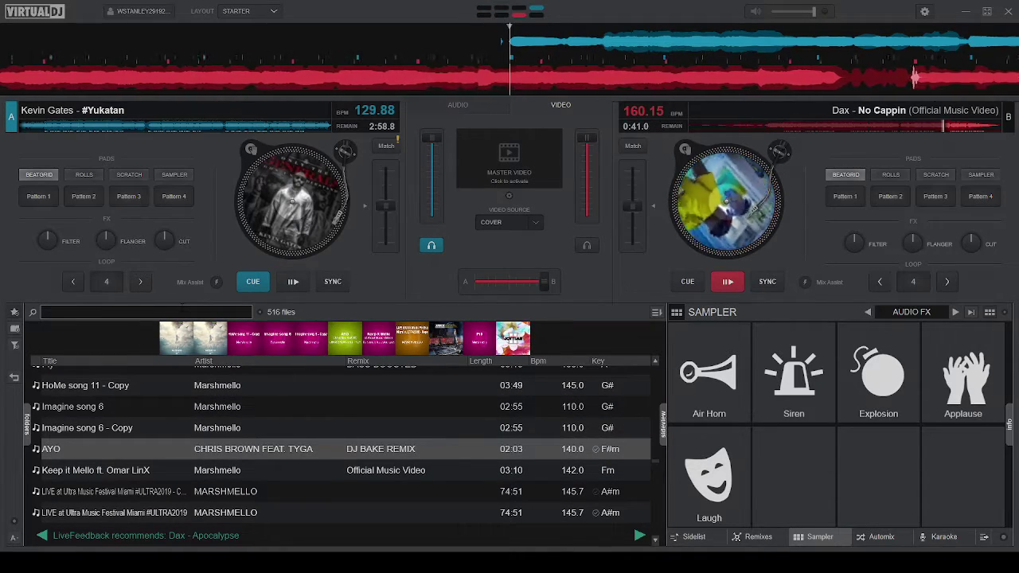
pyautogui.press('Down')
pyautogui.press('Down')
pyautogui.press('Down')
pyautogui.press('Down')
pyautogui.press('Down')
pyautogui.press('Down')
pyautogui.press('Down')
pyautogui.press('Down')
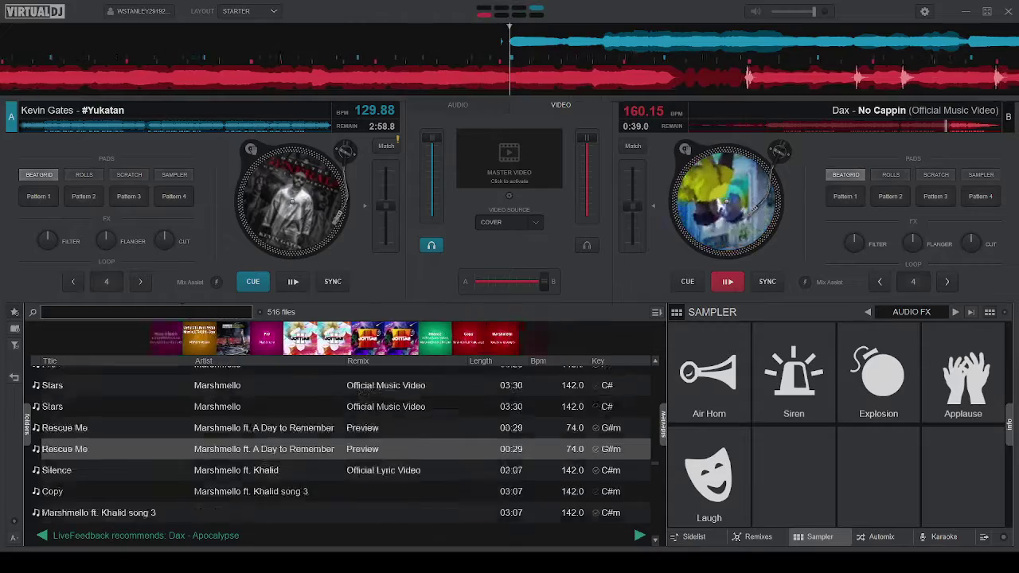
# Step: Browse down the track list from Marshmello's Silence to DJ Lil Man Ft. Juice Boy, examining the titles, artists, BPMs and keys
pyautogui.press('Down')
pyautogui.press('Down')
pyautogui.press('Down')
pyautogui.press('Down')
pyautogui.press('Down')
pyautogui.press('Down')
pyautogui.press('Down')
pyautogui.press('Down')
pyautogui.press('Down')
pyautogui.press('Down')
pyautogui.press('Down')
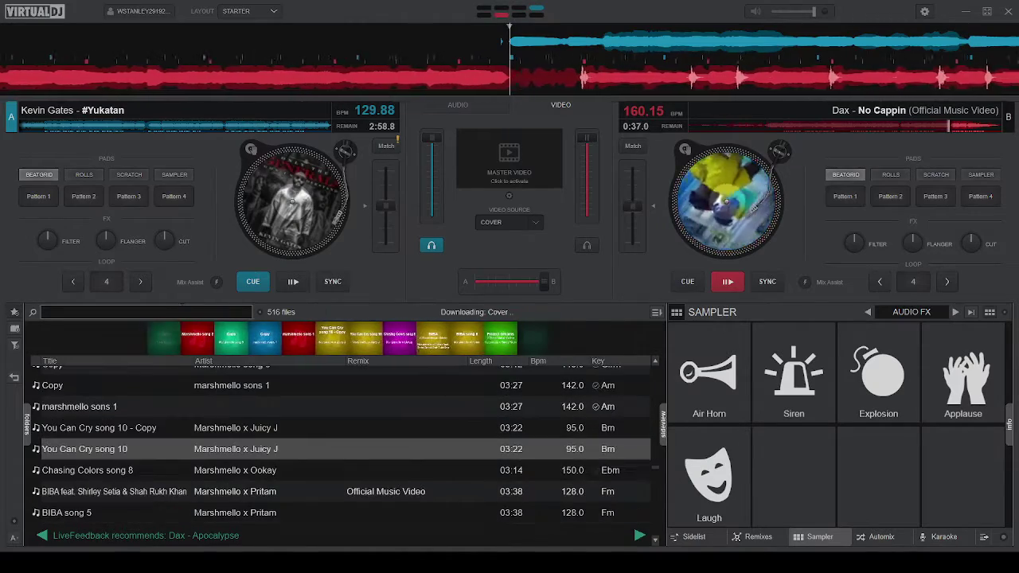
pyautogui.press('Down')
pyautogui.press('Down')
pyautogui.press('Down')
pyautogui.press('Down')
pyautogui.press('Down')
pyautogui.press('Down')
pyautogui.press('Down')
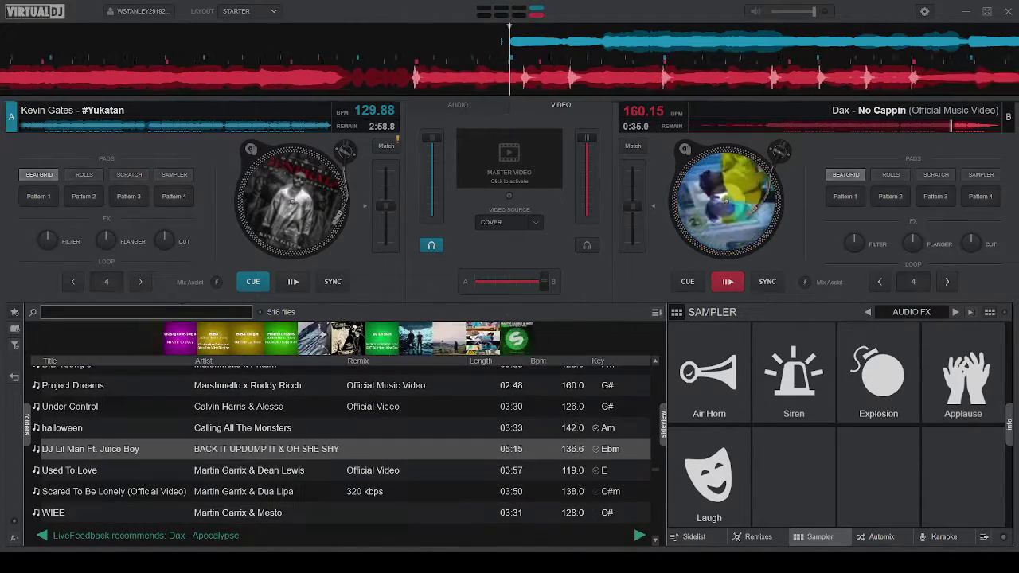
# Step: Mix over to #Yukatan on deck A and load Marshmello x Roddy Ricch's Project Dreams onto deck B
pyautogui.press('Up')
pyautogui.press('Up')
pyautogui.press('Up')
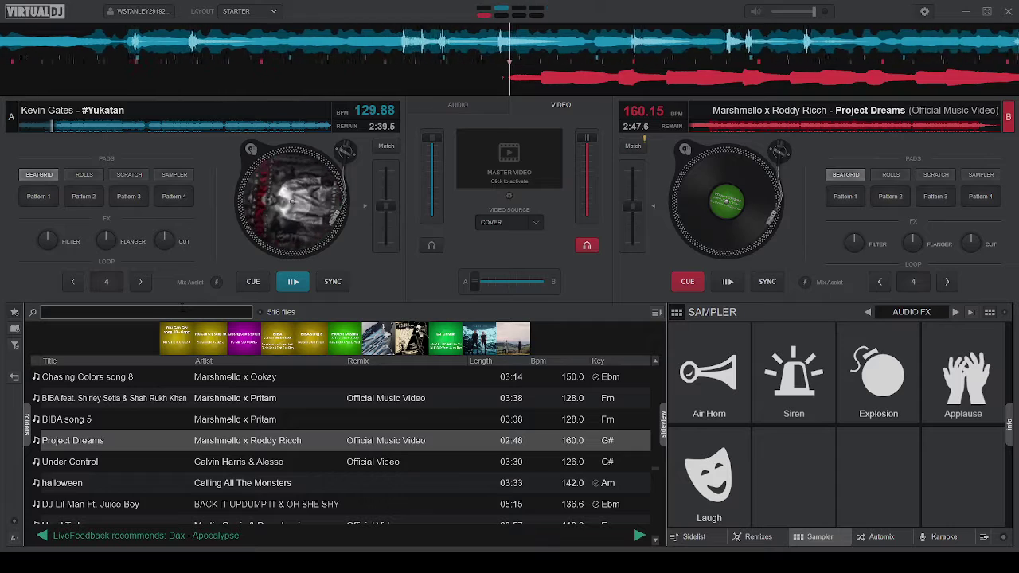
# Step: Browse down the track list from Under Control through the Martin Garrix songs to Act Up (Jersey Club Mix), examining the titles, artists, BPMs and keys
pyautogui.press('Down')
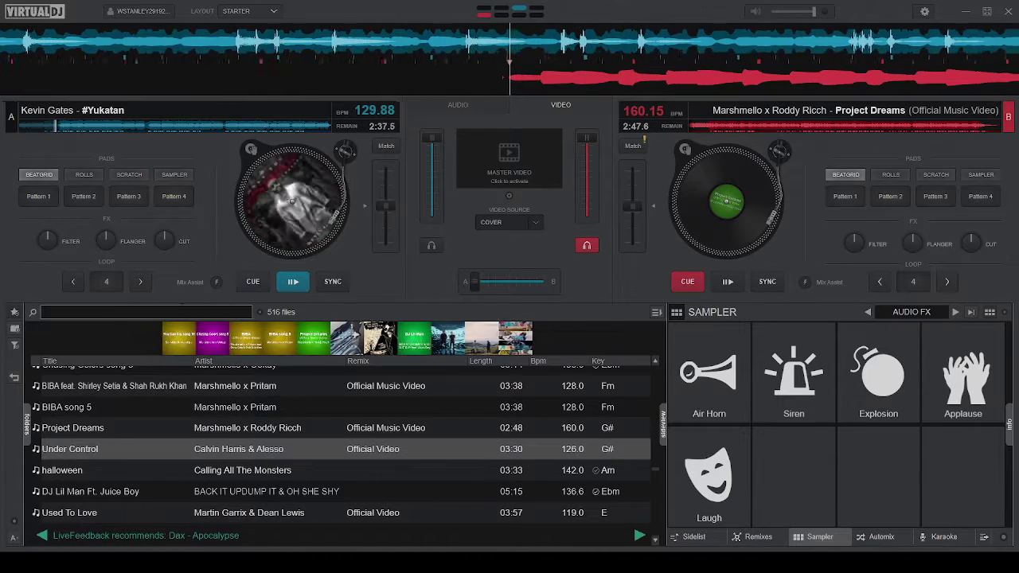
pyautogui.press('Down')
pyautogui.press('Down')
pyautogui.press('Down')
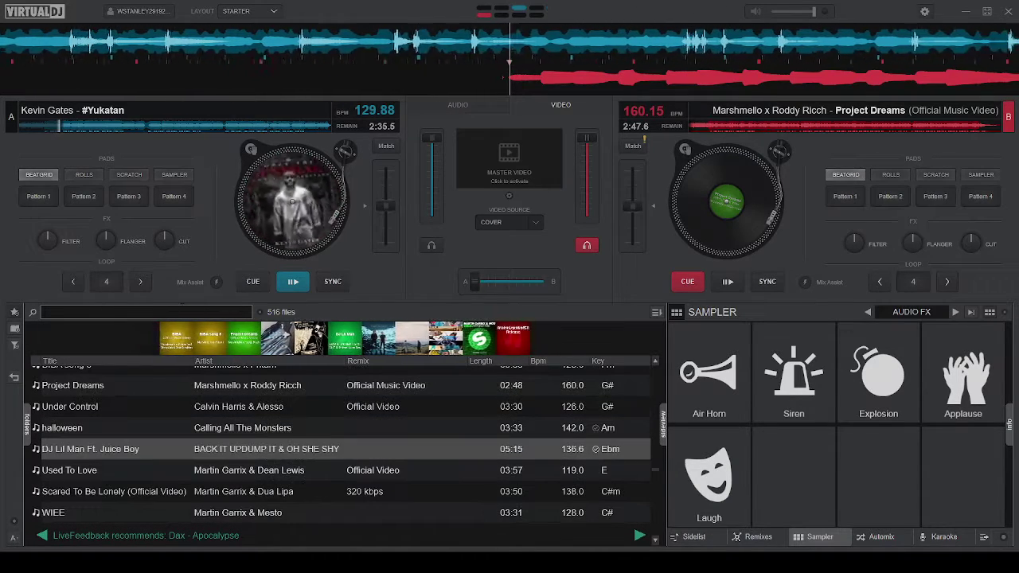
pyautogui.press('Down')
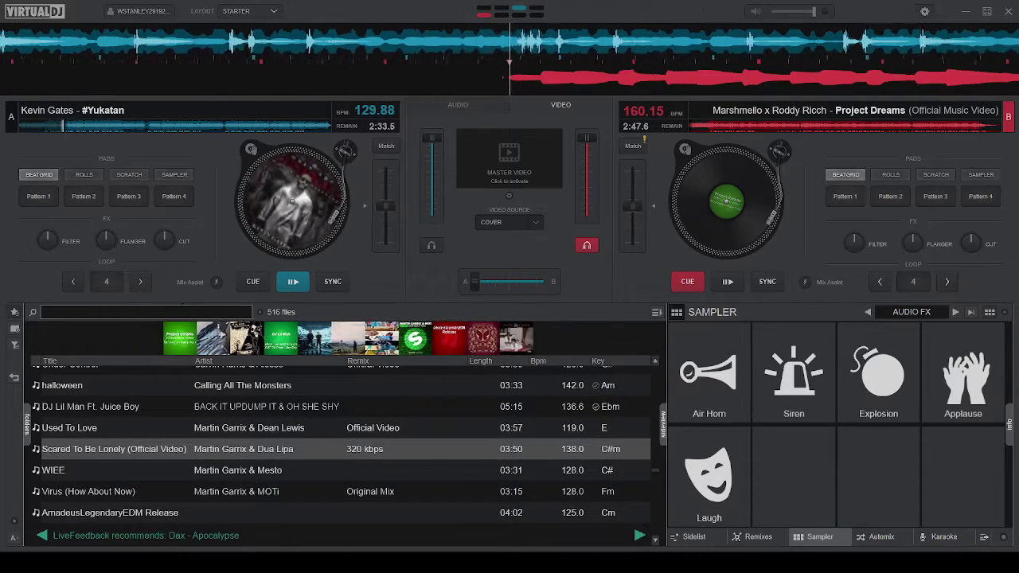
pyautogui.press('Down')
pyautogui.press('Down')
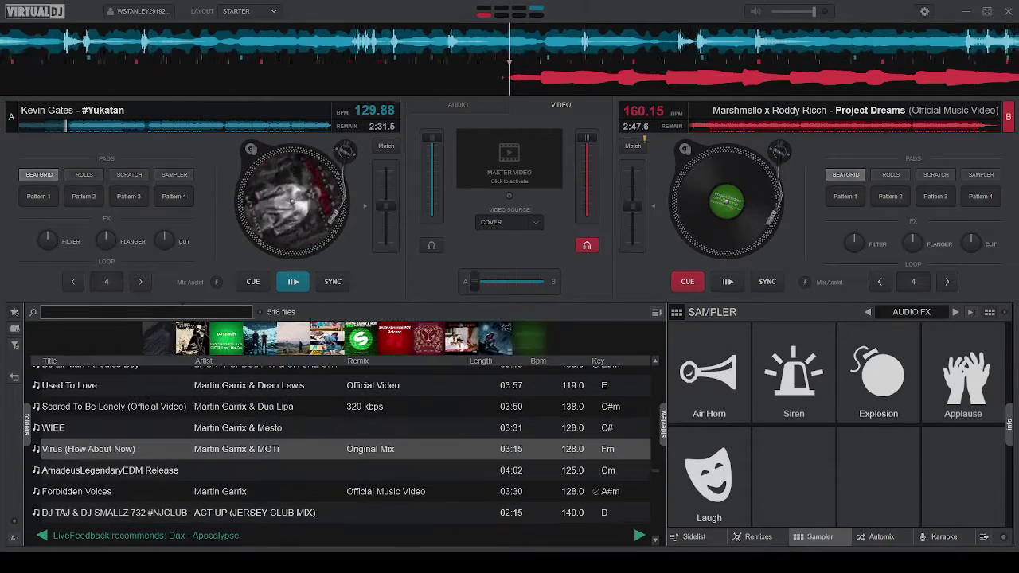
pyautogui.press('Down')
pyautogui.press('Down')
pyautogui.press('Down')
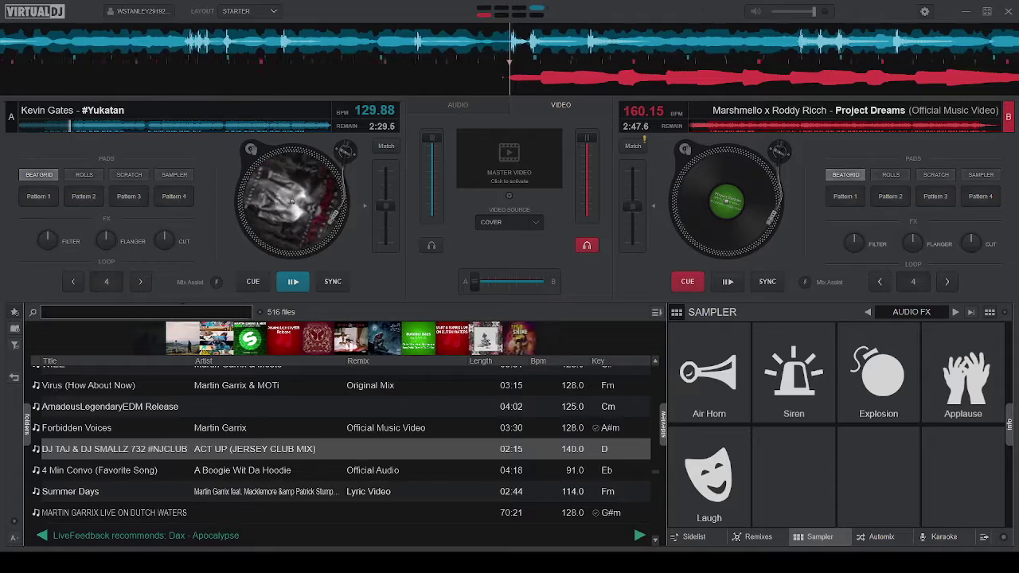
# Step: Load Calboy's Unjudge Me (Official Video) onto deck B in place of Project Dreams and mix over to it from #Yukatan
pyautogui.press('Down')
pyautogui.press('Down')
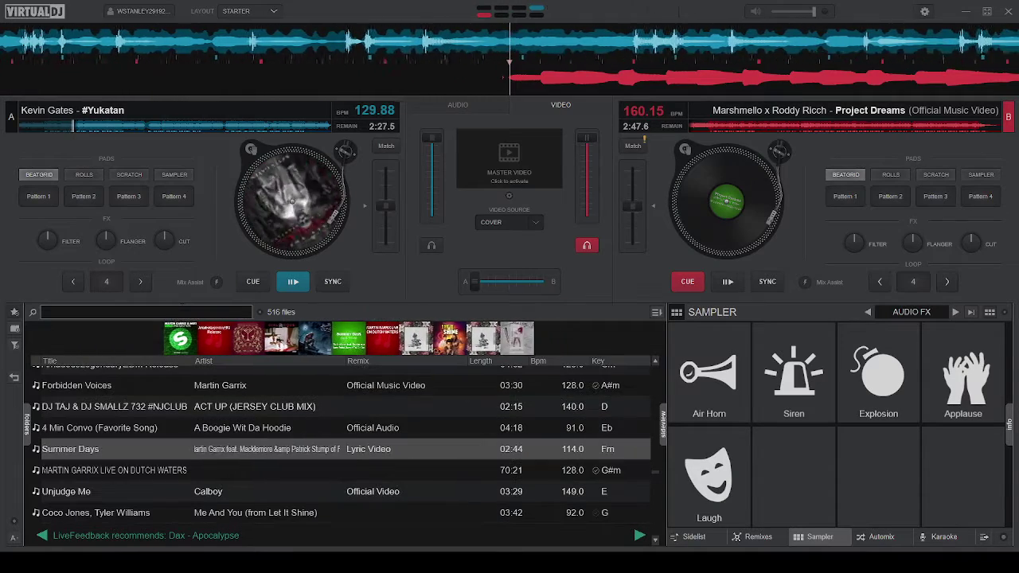
pyautogui.press('Down')
pyautogui.press('Down')
pyautogui.press('Down')
pyautogui.press('Down')
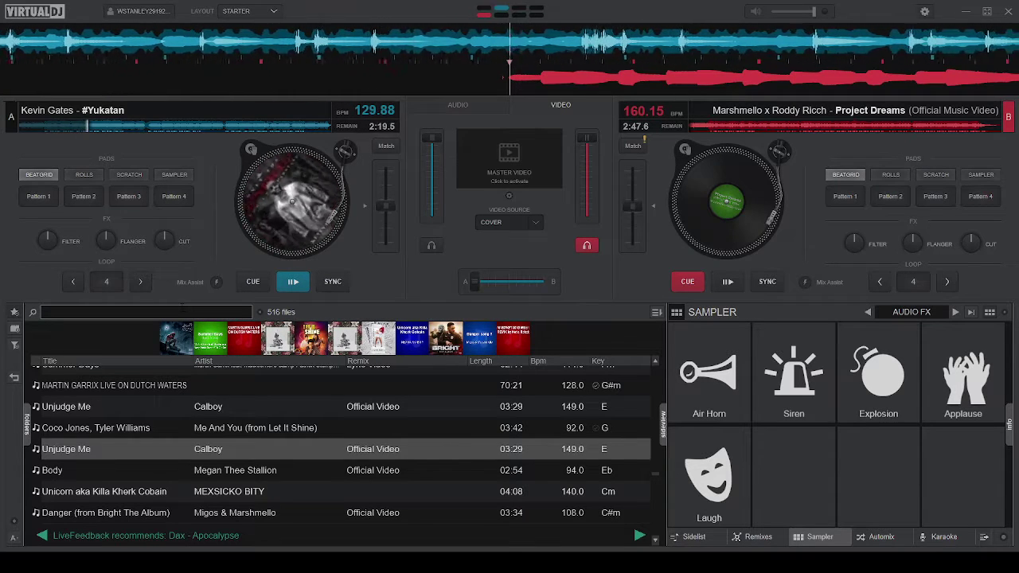
pyautogui.hotkey('ctrl', 'Right')
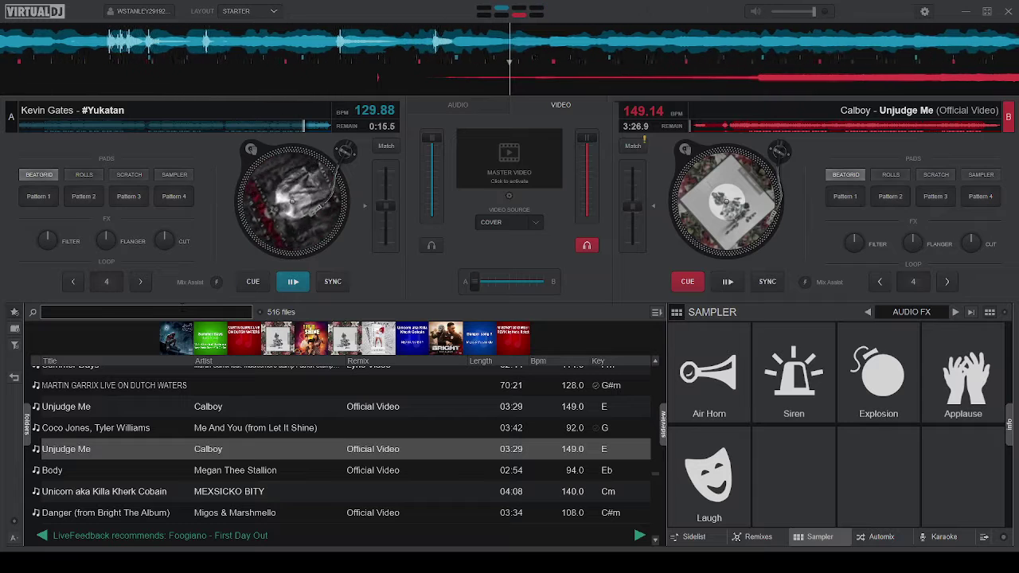
pyautogui.press('space')
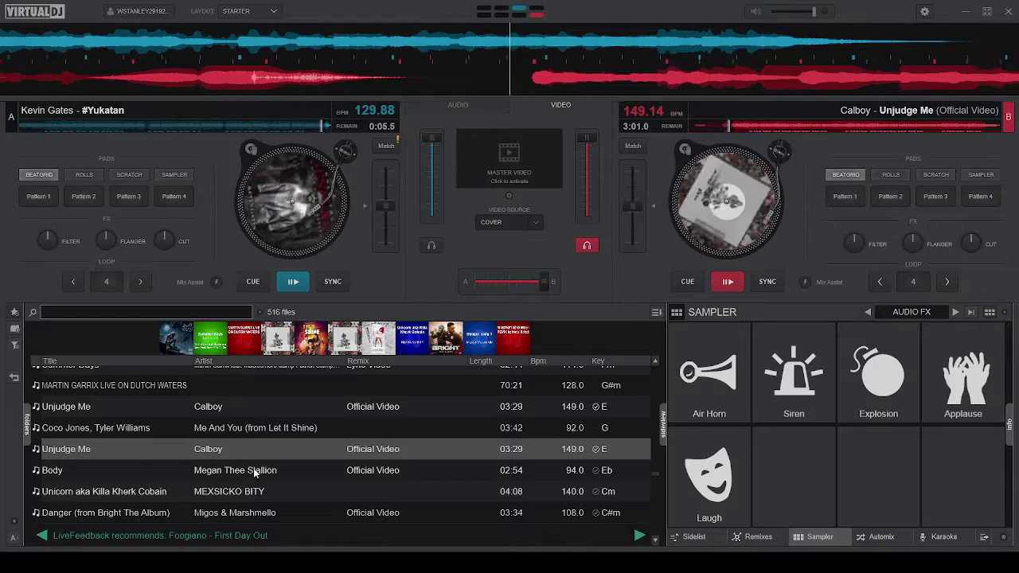
# Step: Search the library for "neff" and load NEFFEX's Things Are Gonna Get Better onto deck A
pyautogui.scroll(-1, 254, 468)
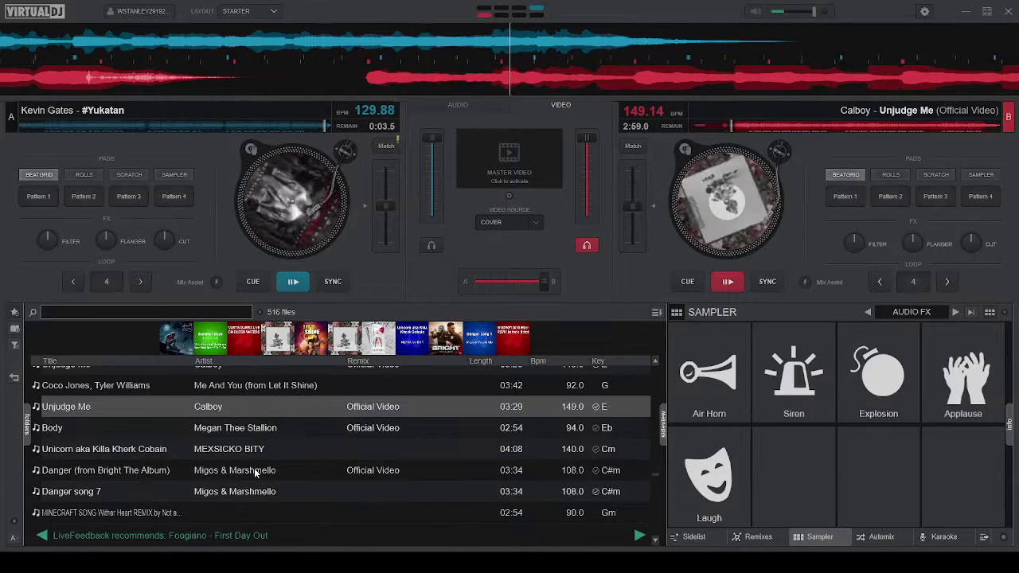
pyautogui.scroll(-2, 255, 473)
pyautogui.scroll(-1, 255, 473)
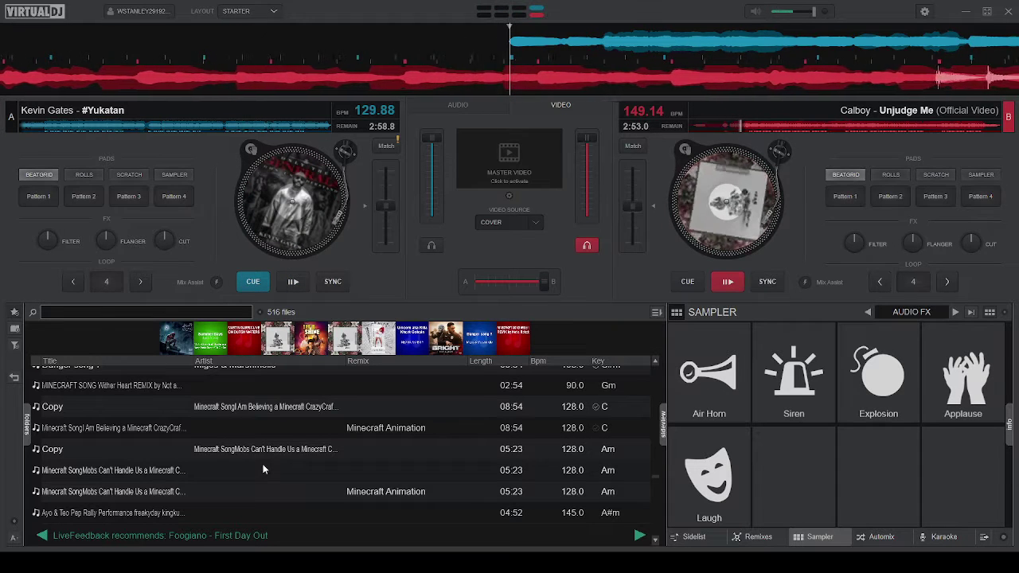
pyautogui.scroll(1, 288, 481)
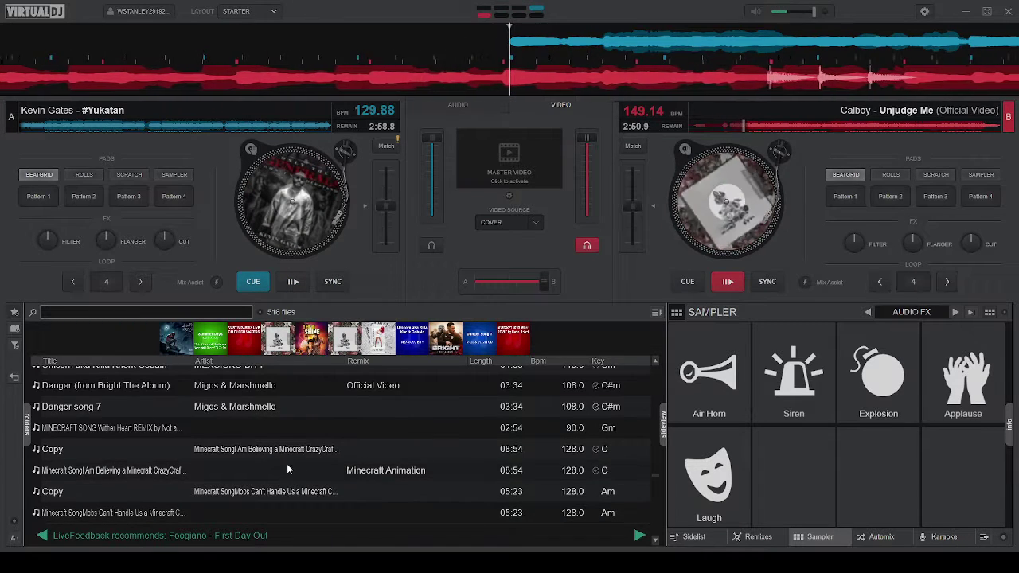
pyautogui.scroll(-3, 274, 468)
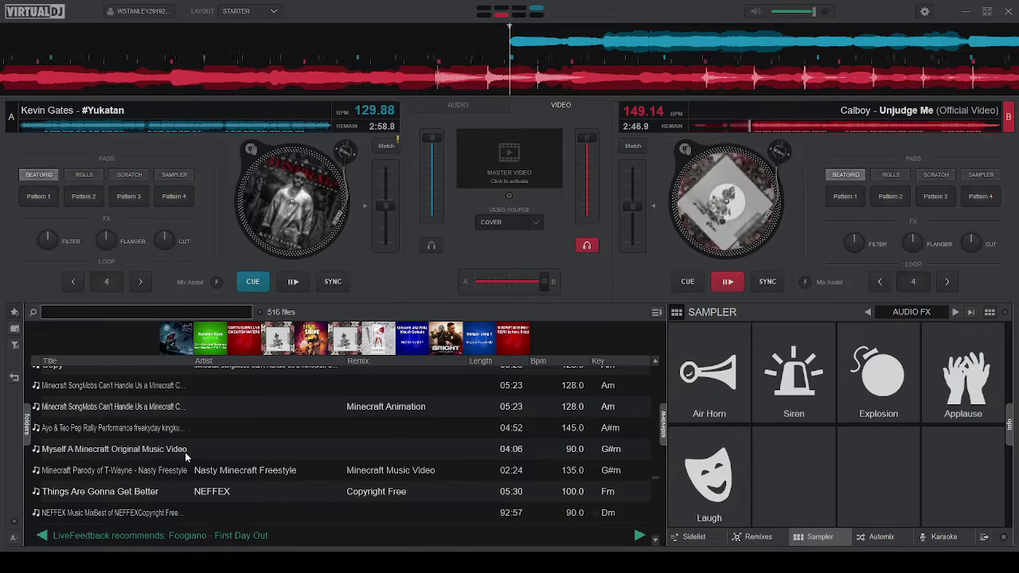
pyautogui.scroll(-1, 296, 461)
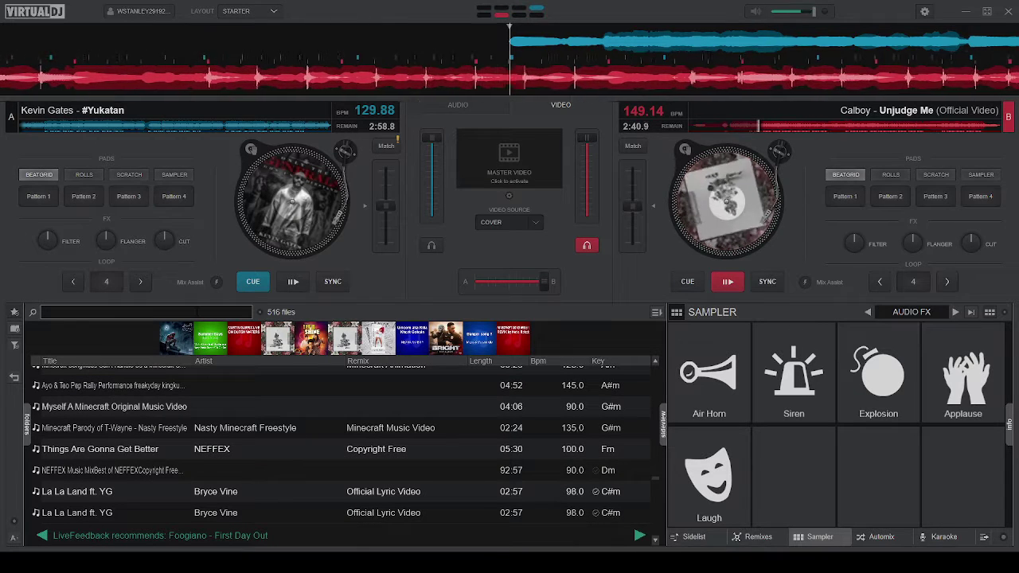
pyautogui.click(197, 311)
pyautogui.write('neff')
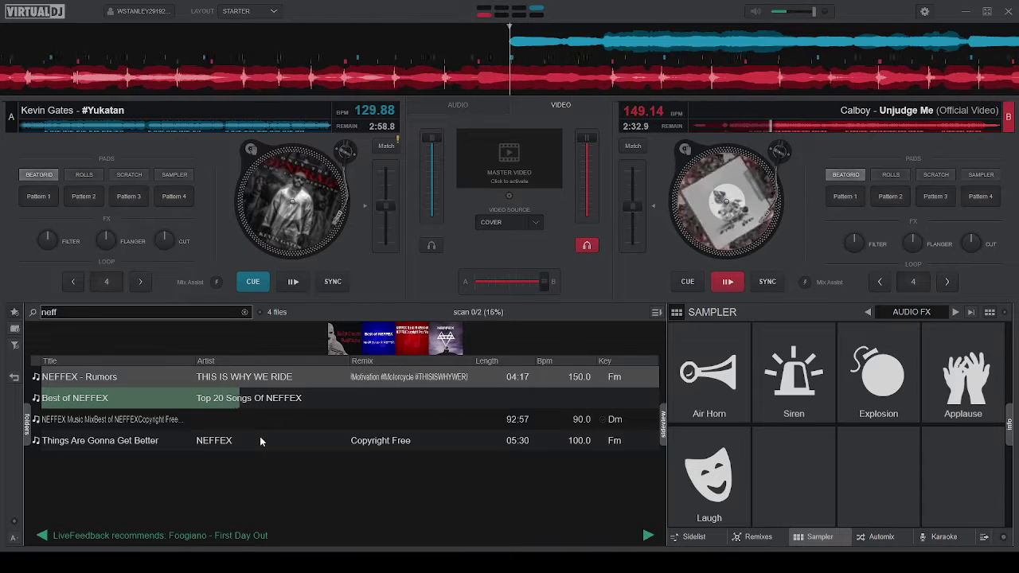
pyautogui.click(319, 440)
pyautogui.doubleClick(320, 440)
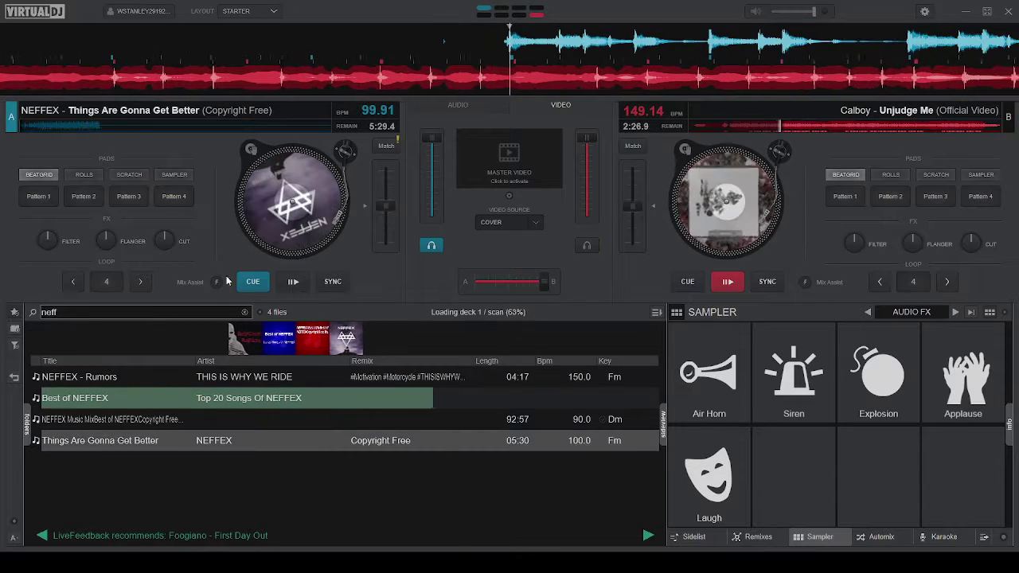
# Step: Clear the library search and select Bryce Vine's La La Land ft. YG between the Post Malone tracks Better Now and Wow
pyautogui.press('BackSpace')
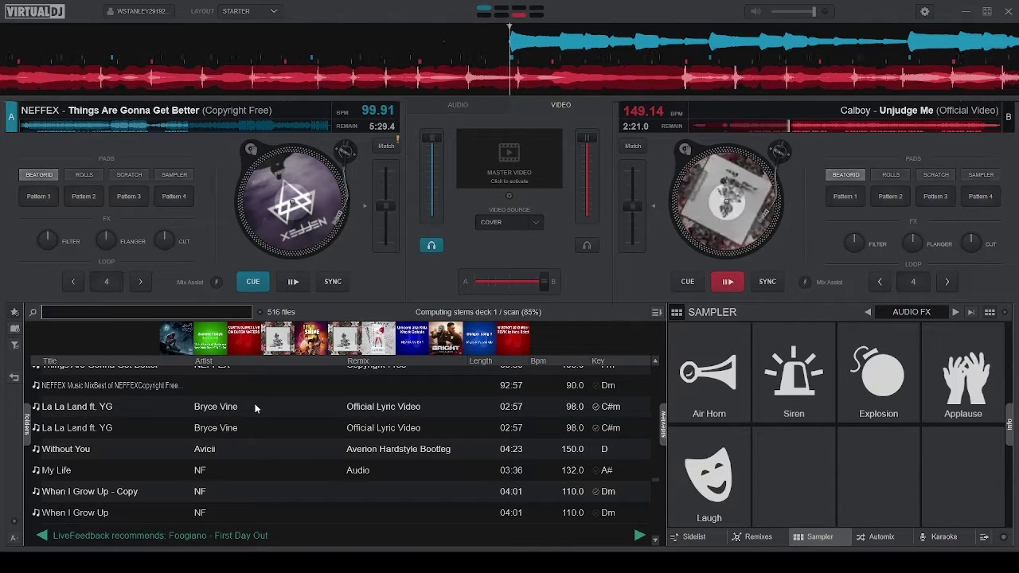
pyautogui.scroll(-3, 255, 405)
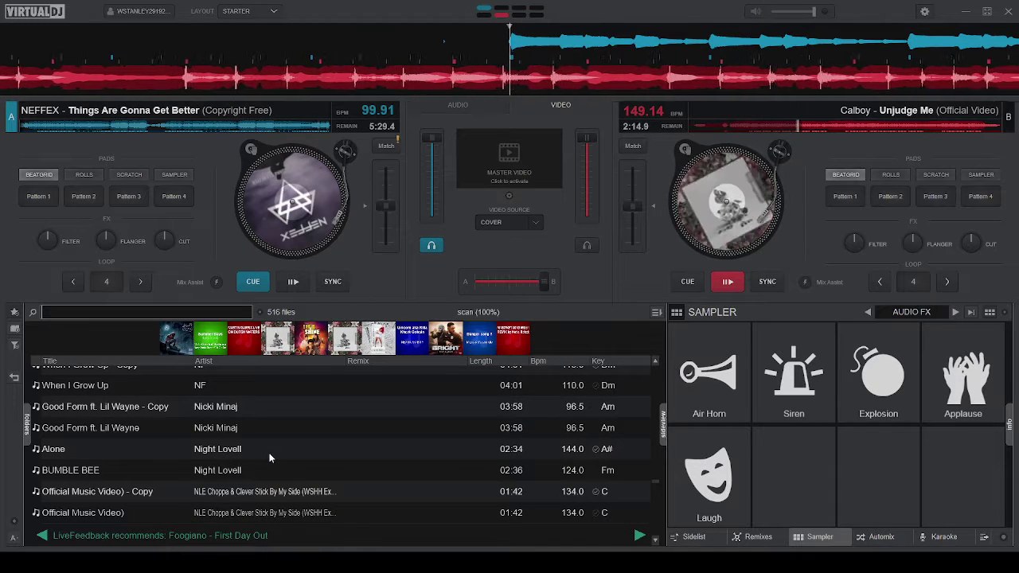
pyautogui.scroll(-3, 269, 459)
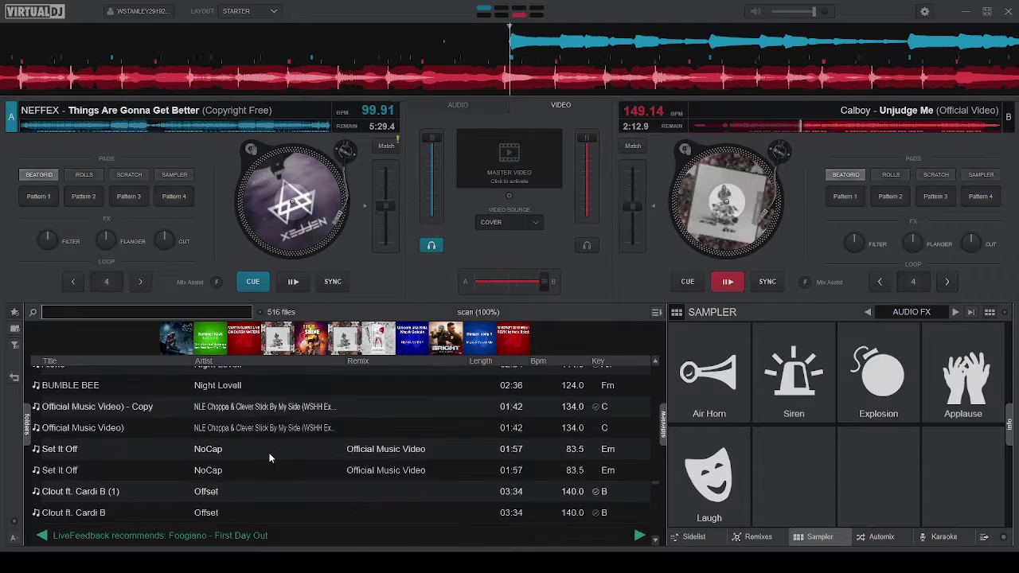
pyautogui.scroll(-1, 269, 458)
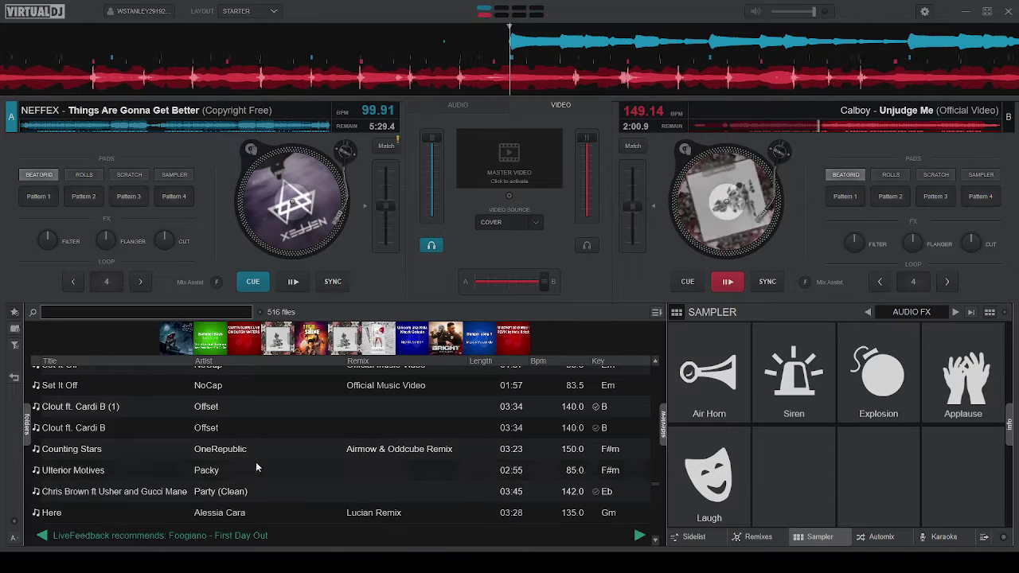
pyautogui.scroll(-2, 261, 456)
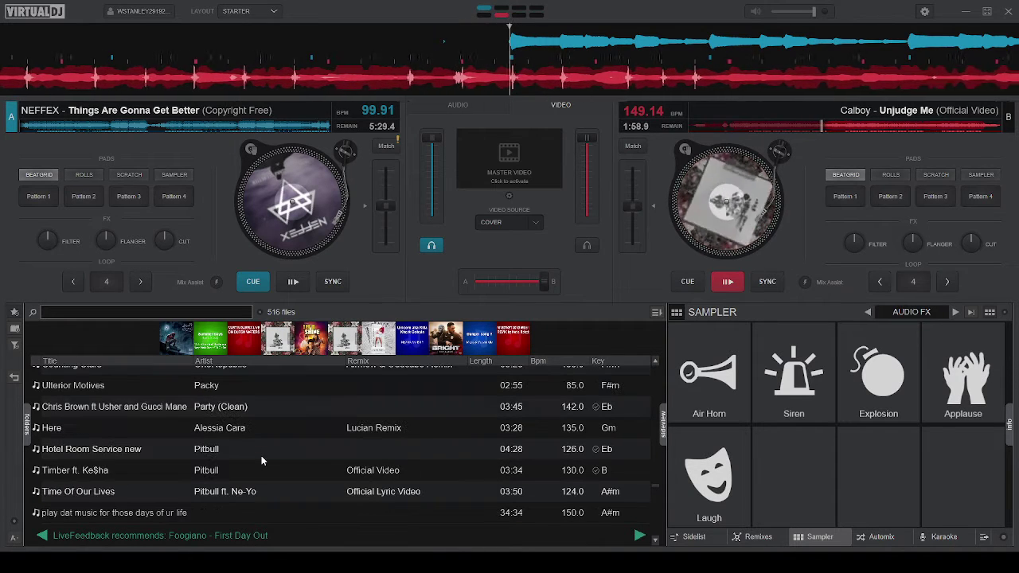
pyautogui.scroll(-3, 261, 457)
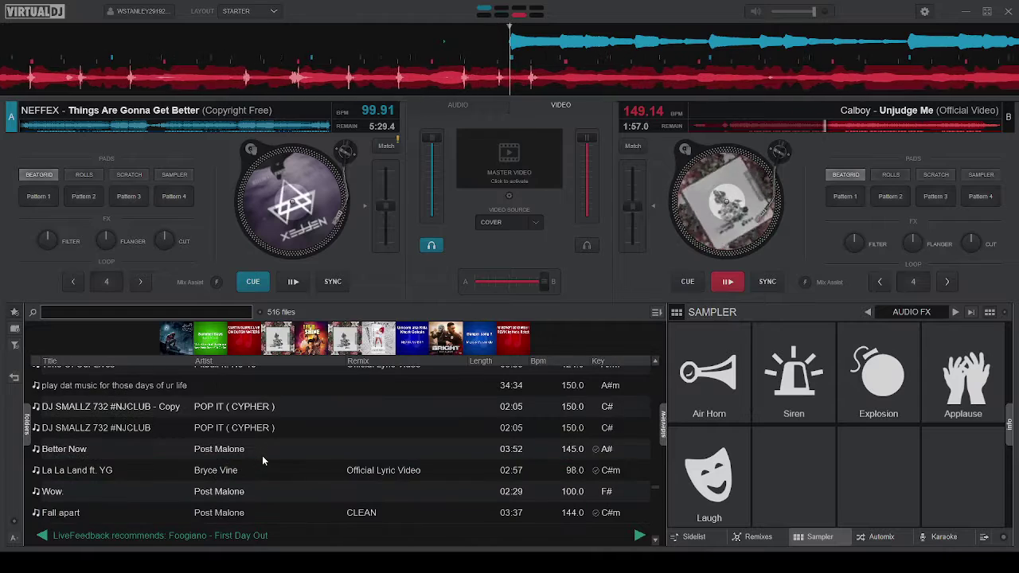
pyautogui.click(260, 470)
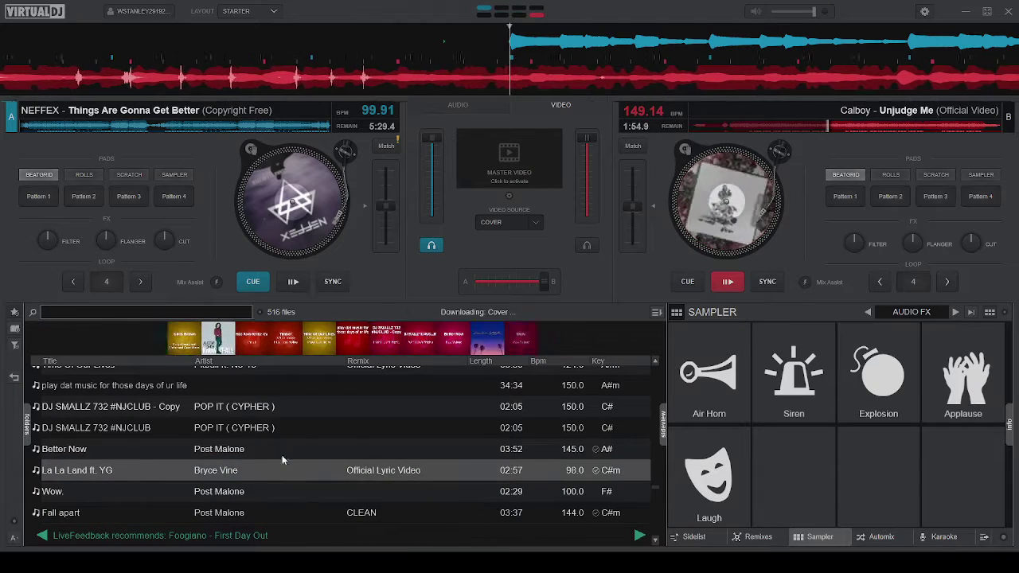
# Step: Mix over to Things Are Gonna Get Better on deck A and load Quando Rondo's Why We Can't (Official Music Video) onto deck B
pyautogui.scroll(-2, 292, 447)
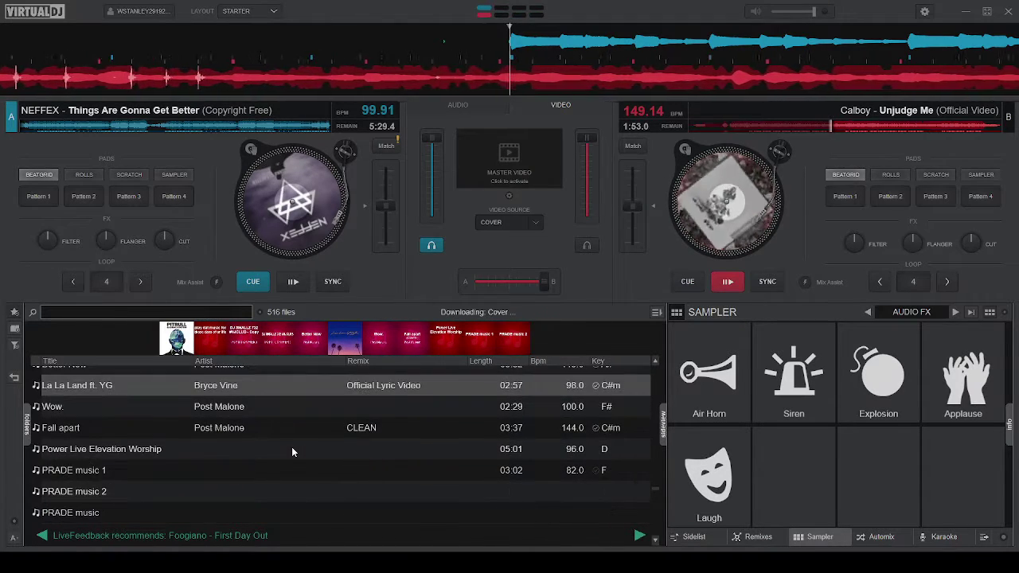
pyautogui.scroll(-2, 291, 452)
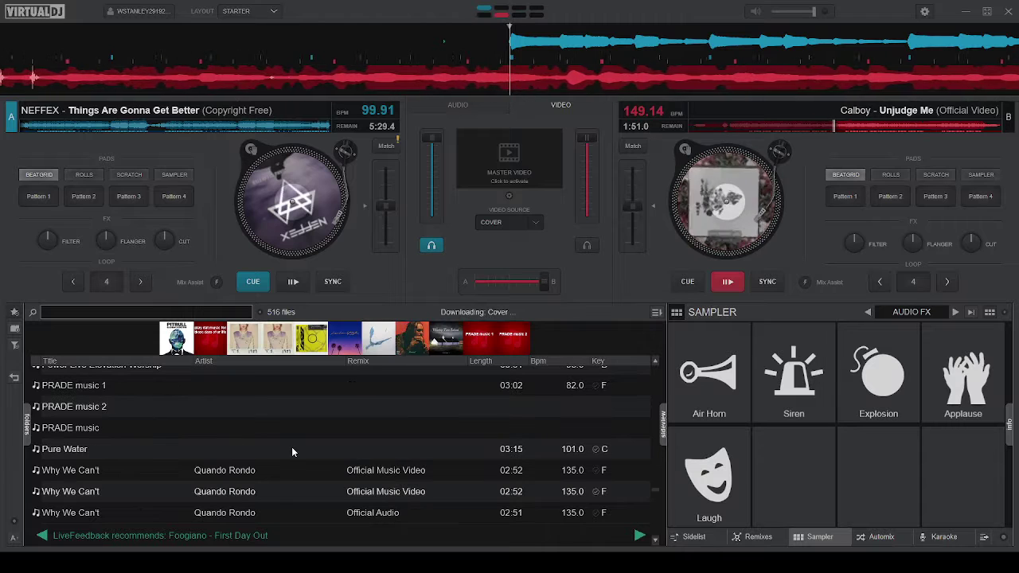
pyautogui.click(284, 470)
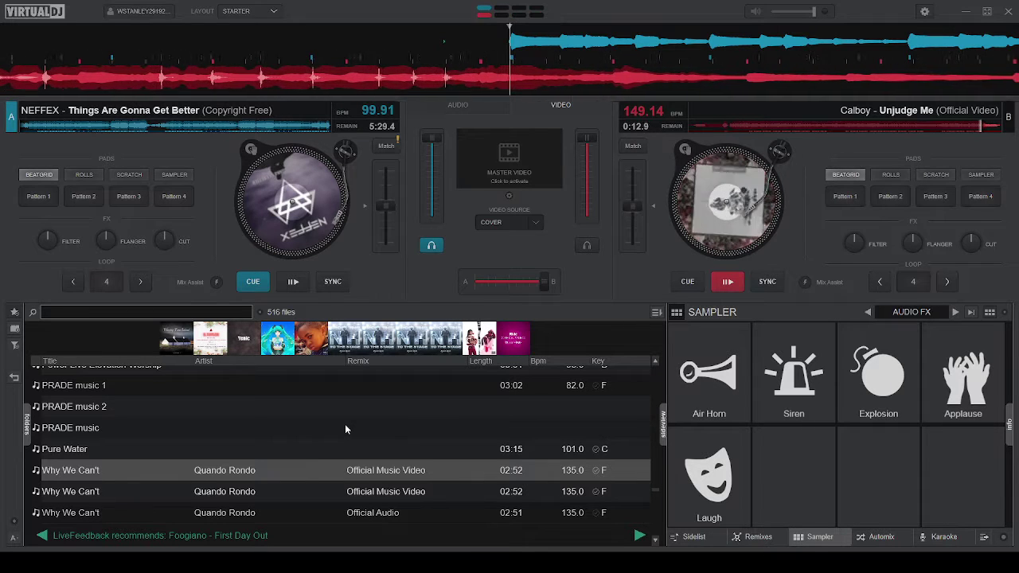
pyautogui.press('space')
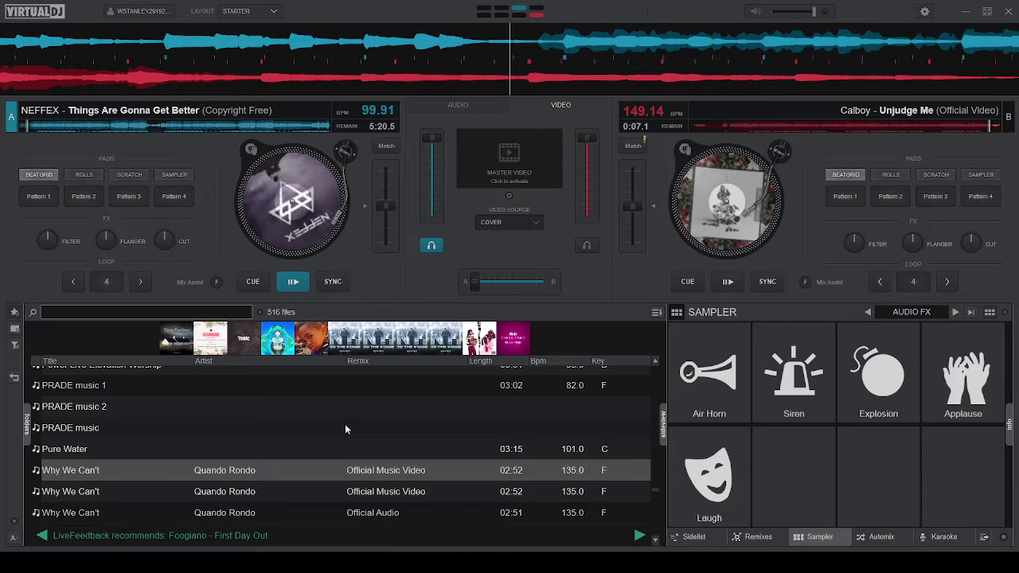
pyautogui.hotkey('ctrl', 'Right')
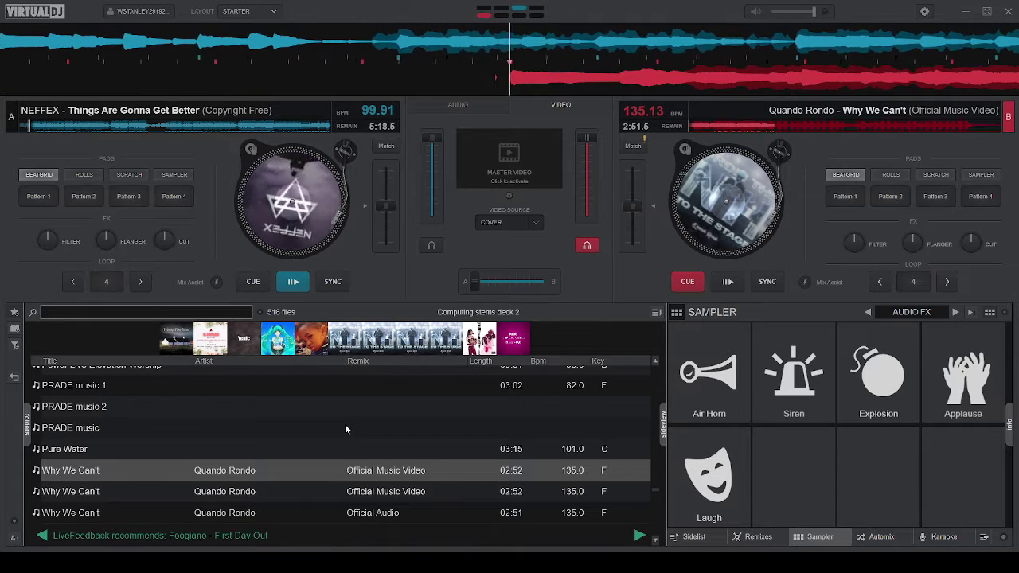
# Step: Replace Why We Can't on deck B with Rihanna's Towards The Sun (Lyric Video)
pyautogui.scroll(-2, 280, 451)
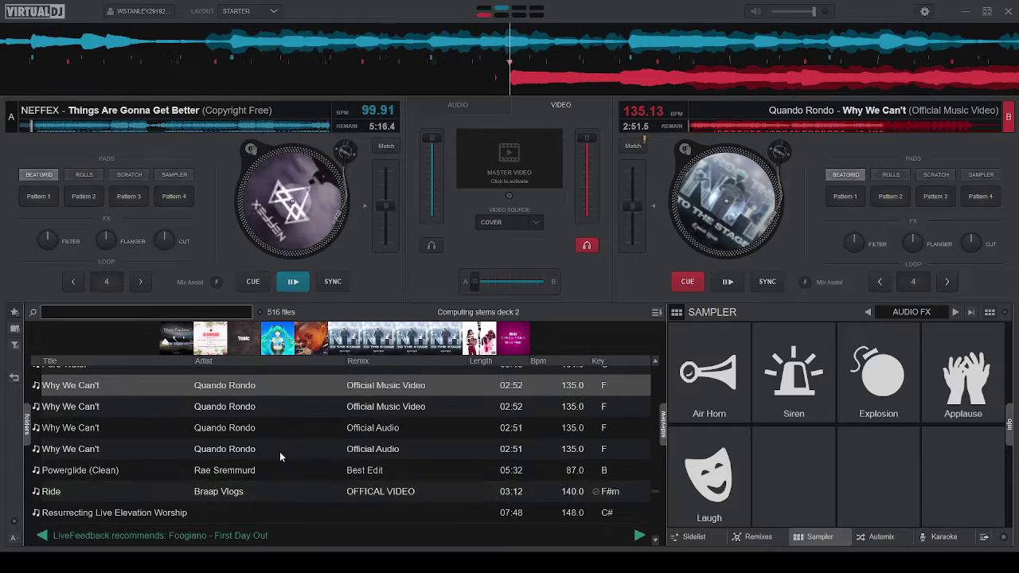
pyautogui.scroll(-1, 275, 463)
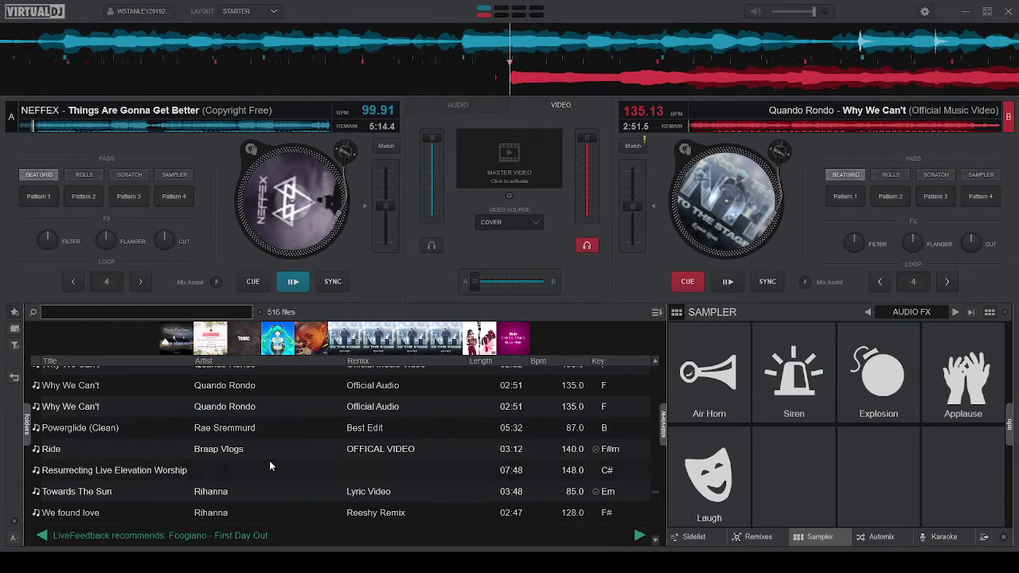
pyautogui.scroll(-1, 269, 466)
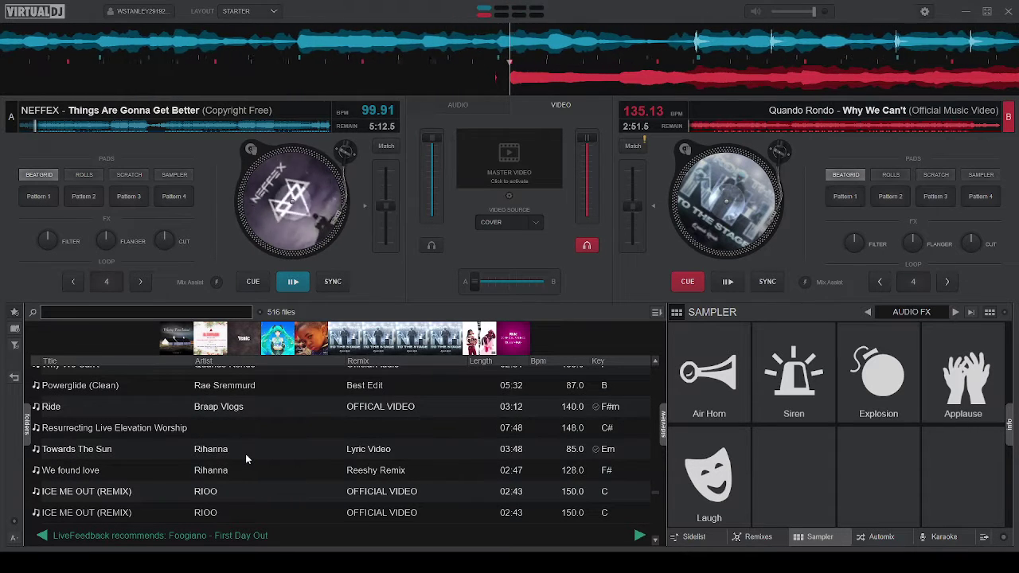
pyautogui.moveTo(254, 448); pyautogui.dragTo(610, 284)
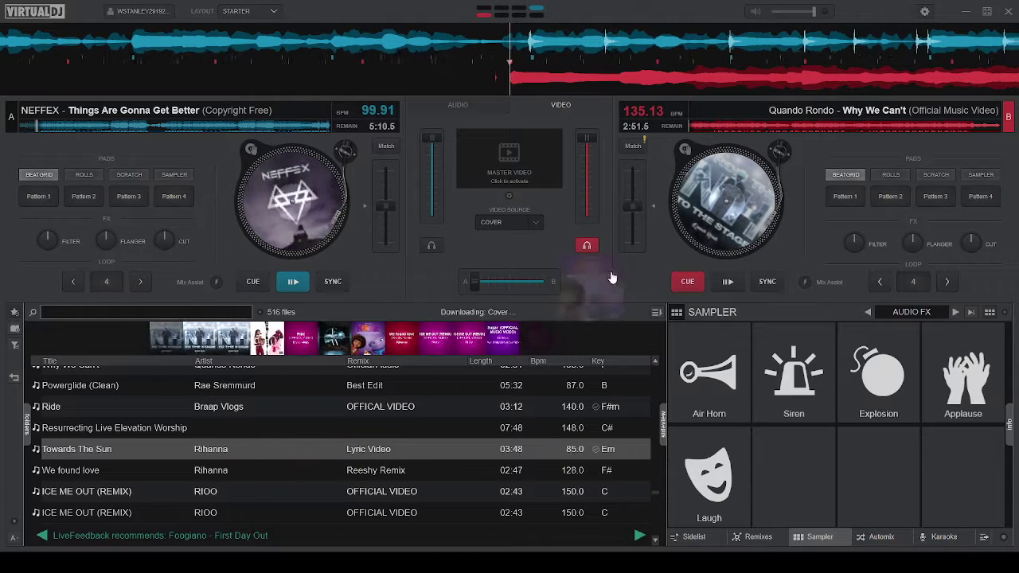
# Step: Browse the library down through Saweetie's tracks and back up to select Rihanna's We found love (Reeshy Remix)
pyautogui.click(218, 494)
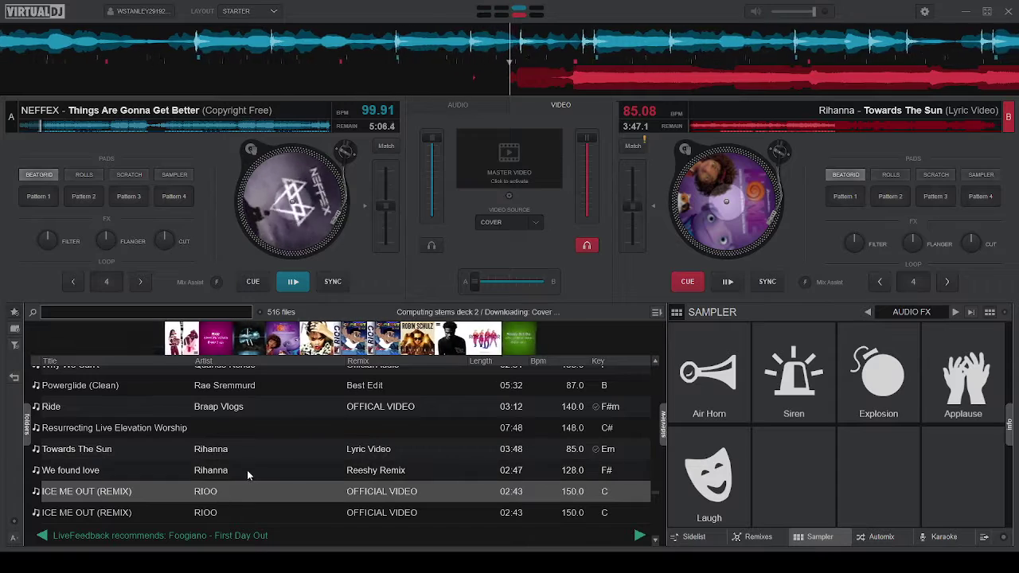
pyautogui.scroll(-1, 252, 449)
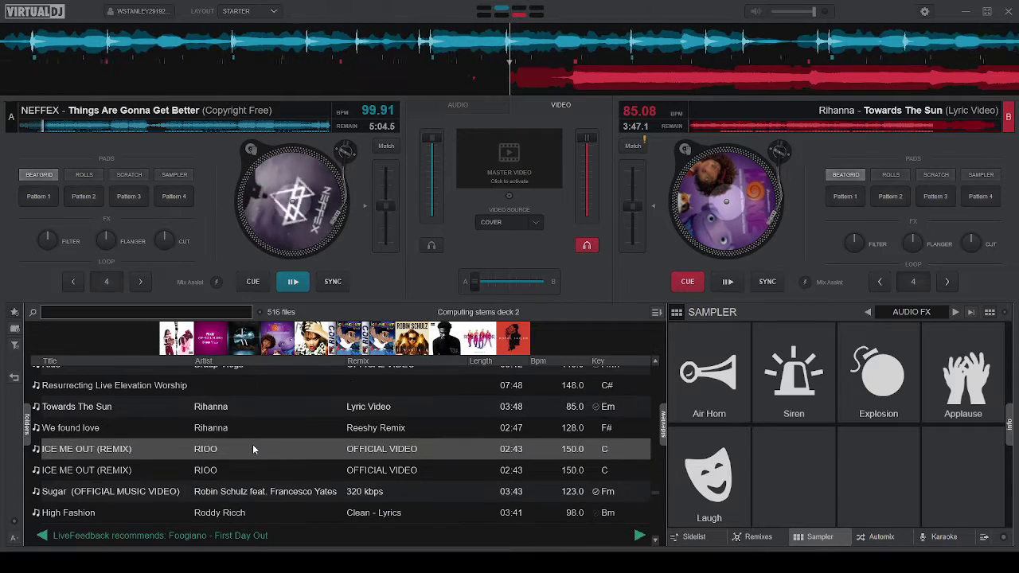
pyautogui.scroll(-2, 252, 449)
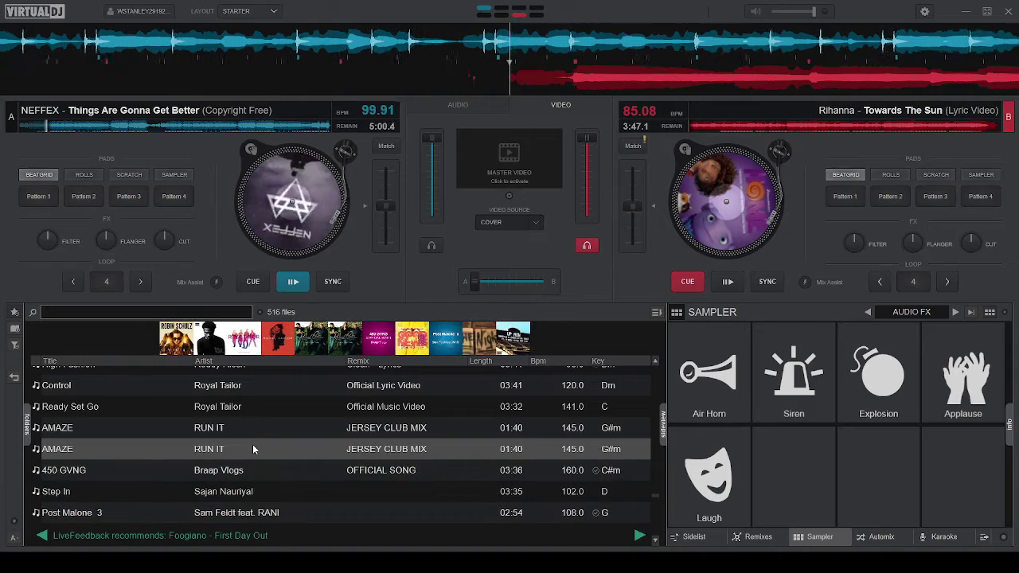
pyautogui.scroll(-1, 253, 450)
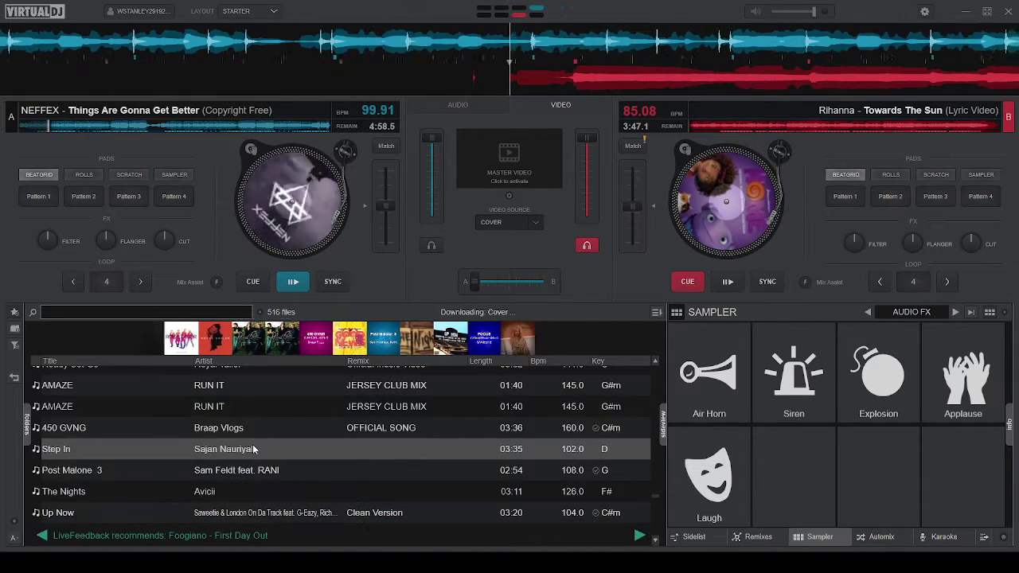
pyautogui.scroll(-1, 253, 450)
pyautogui.scroll(-1, 252, 449)
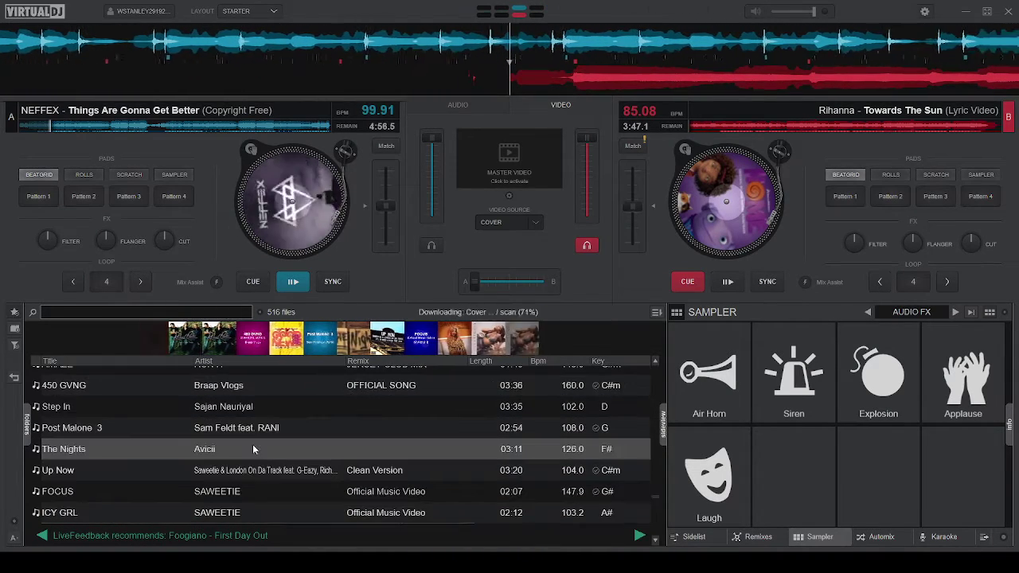
pyautogui.scroll(-2, 252, 449)
pyautogui.scroll(-6, 252, 449)
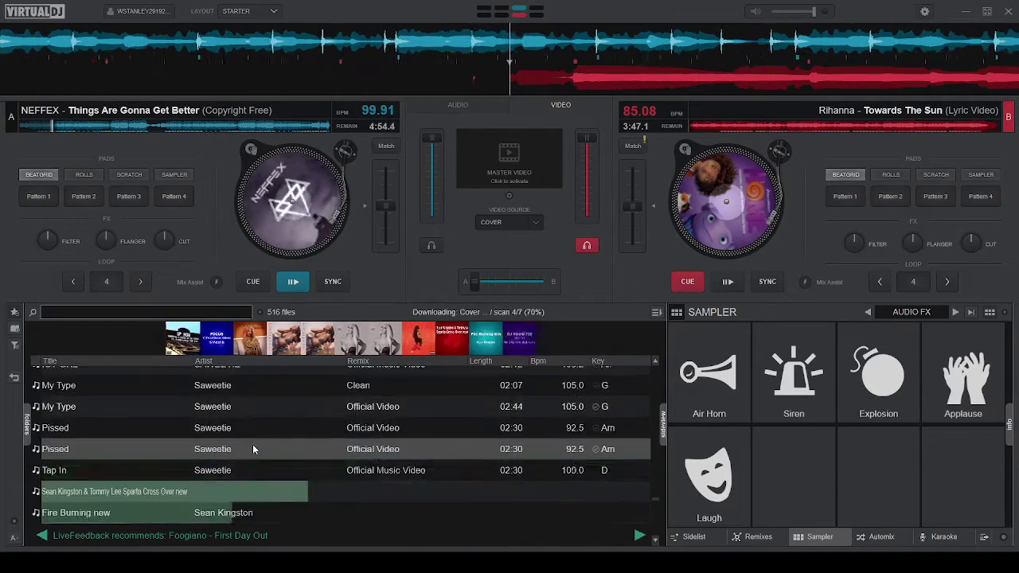
pyautogui.scroll(5, 253, 449)
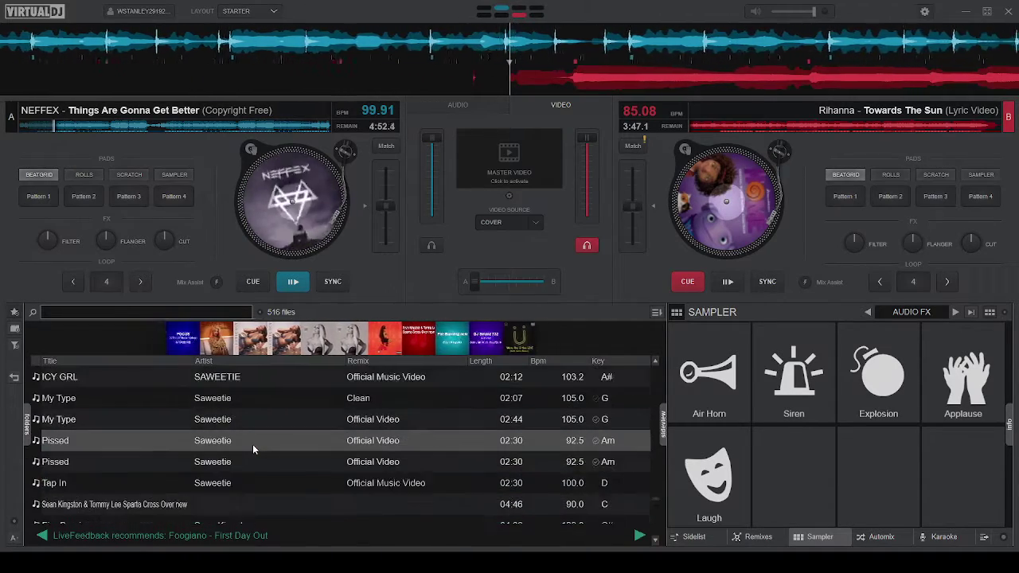
pyautogui.scroll(7, 253, 449)
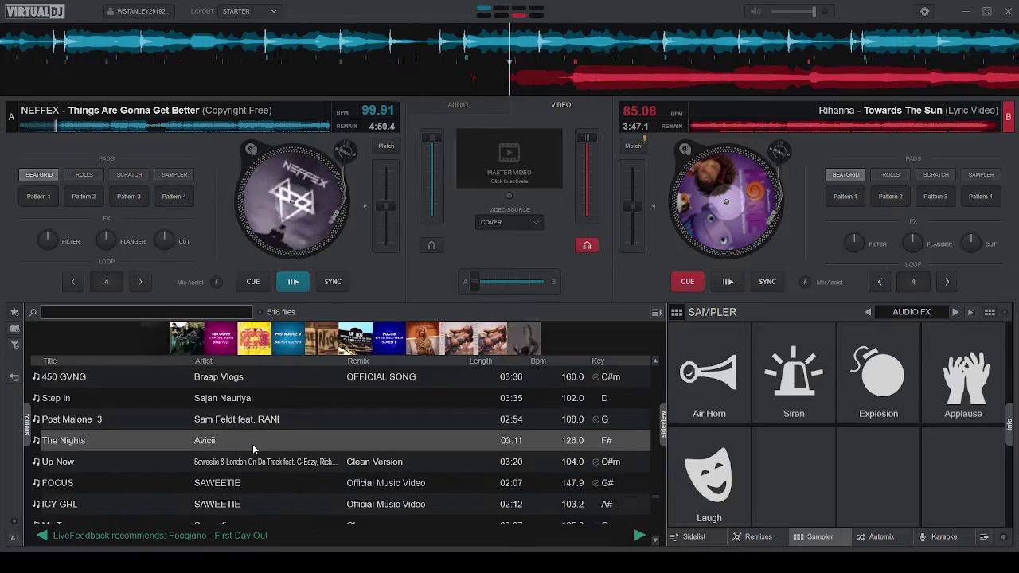
pyautogui.scroll(4, 254, 450)
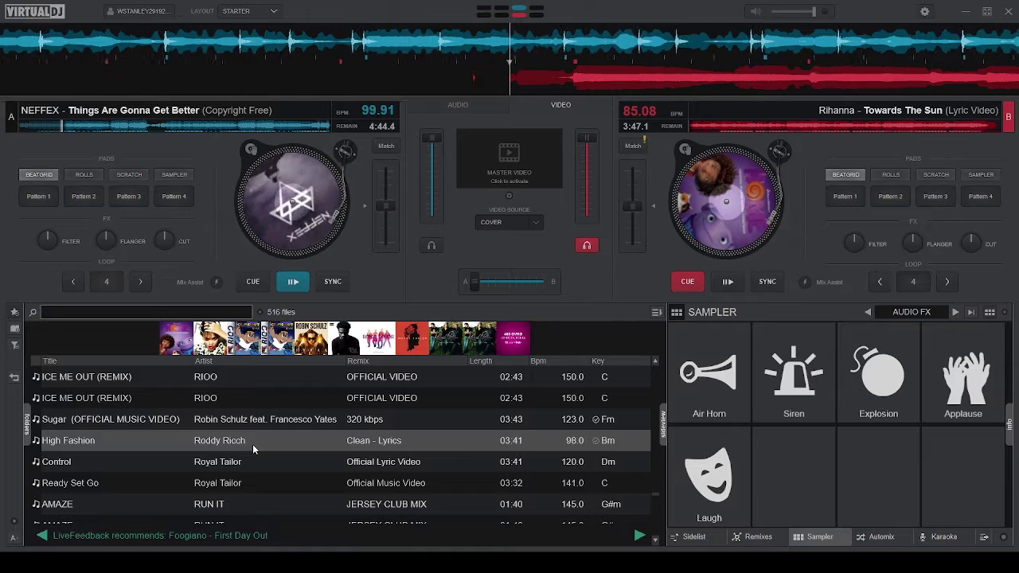
pyautogui.scroll(4, 253, 444)
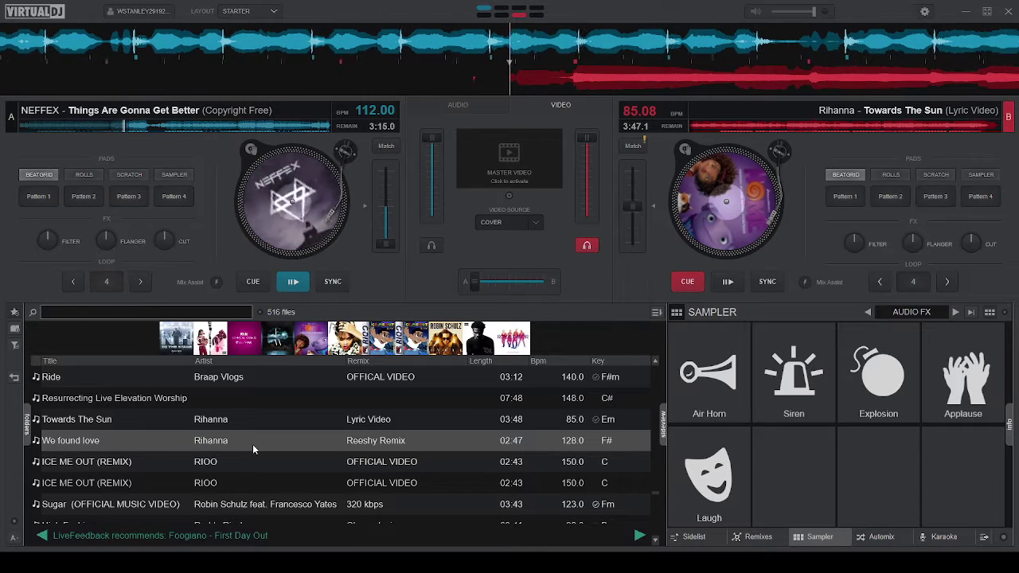
# Step: Trigger the Air Horn and Explosion samples over Things Are Gonna Get Better
pyautogui.press('1')
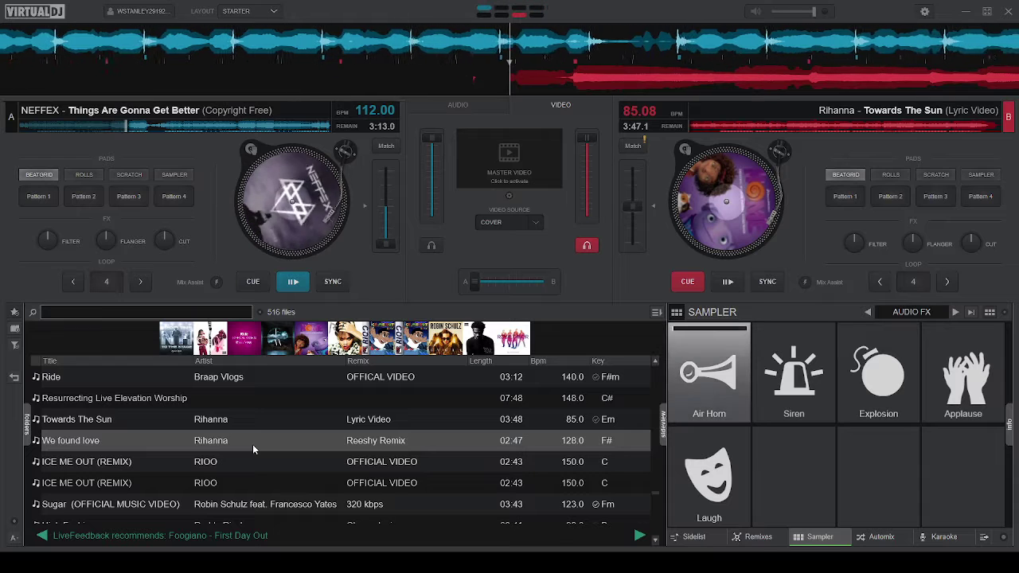
pyautogui.press('3')
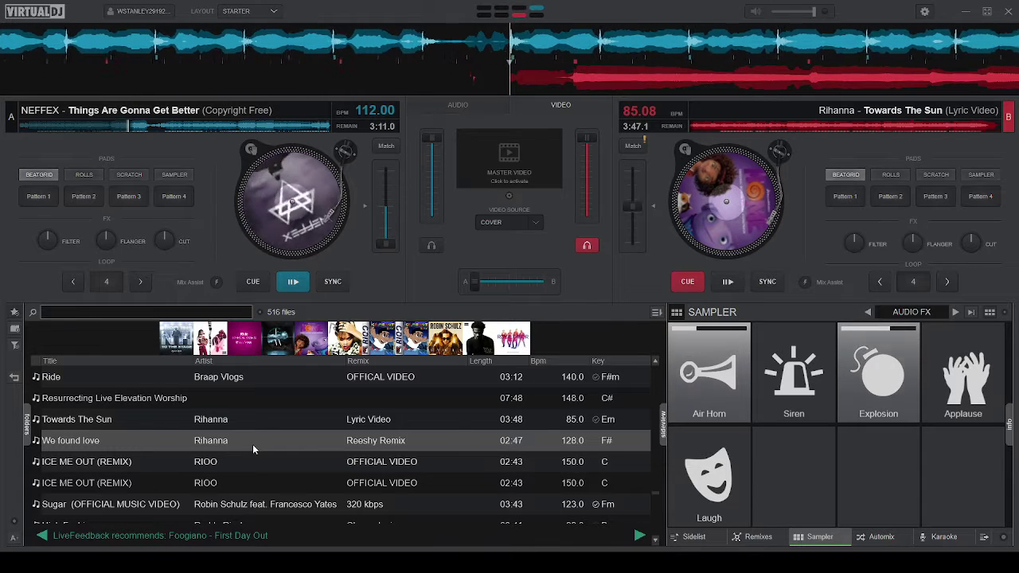
pyautogui.press('1')
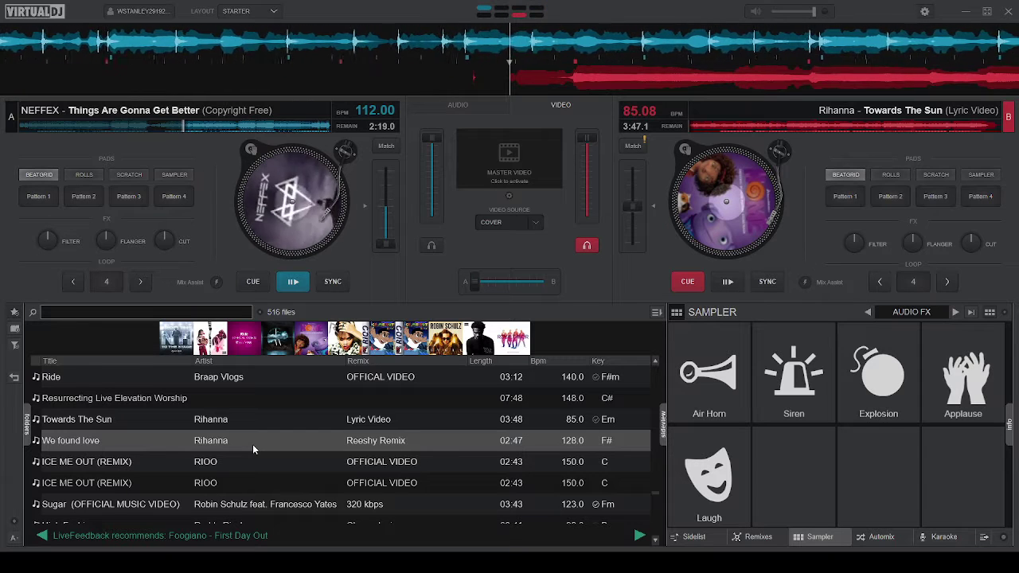
# Step: Load and play Rihanna's We found love (Reeshy Remix) on deck B, triggering its beatgrid Pattern 1
pyautogui.moveTo(287, 441); pyautogui.dragTo(726, 208)
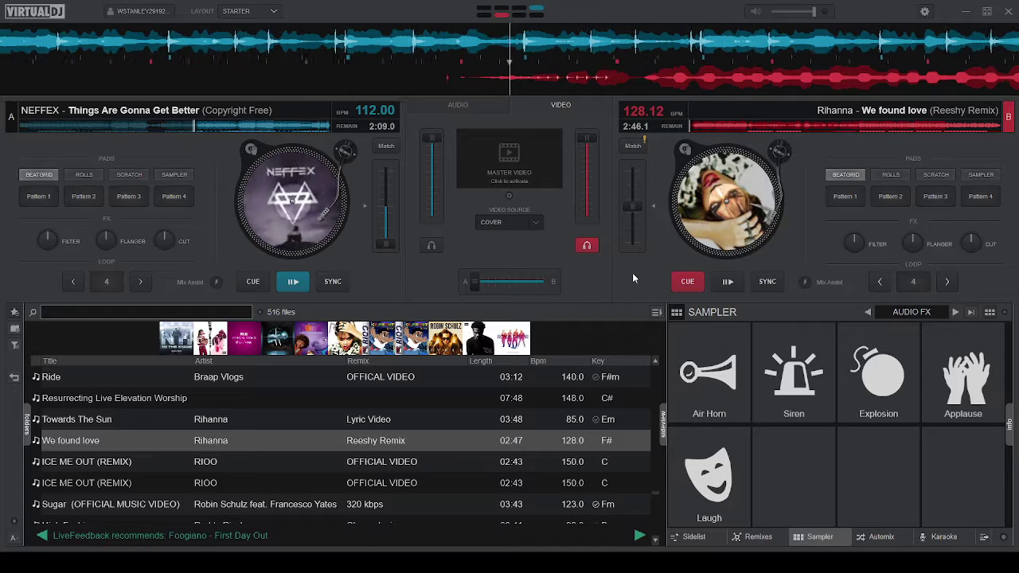
pyautogui.press('space')
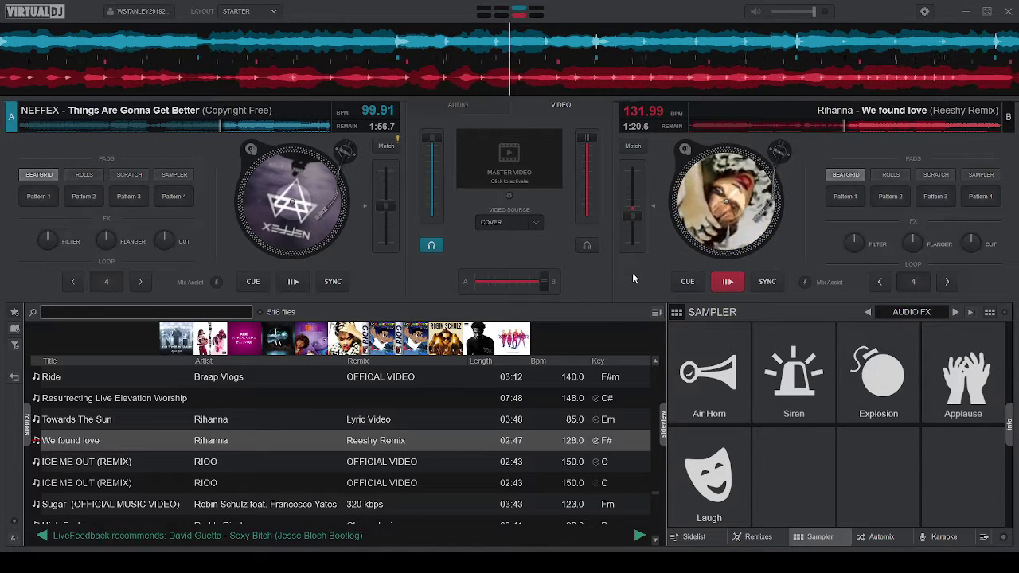
pyautogui.press('1')
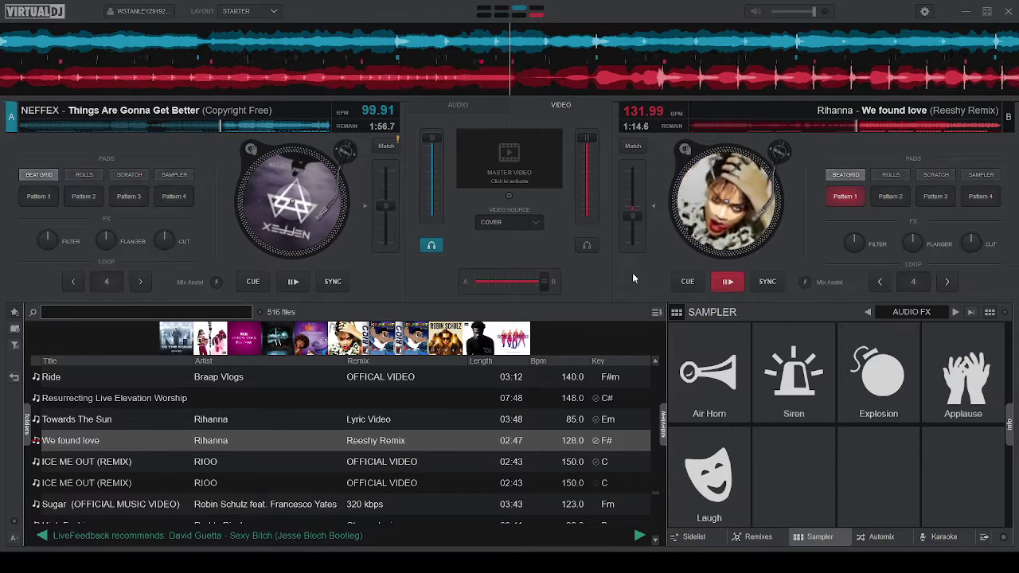
pyautogui.press('1')
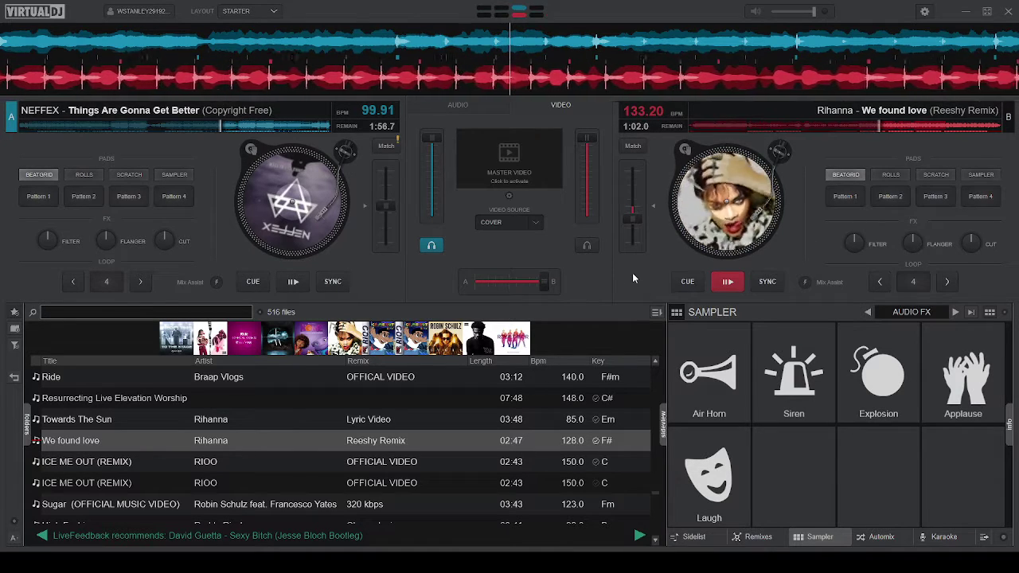
# Step: Load RIOO's ICE ME OUT (REMIX) onto deck A and mix over to it
pyautogui.press('Down')
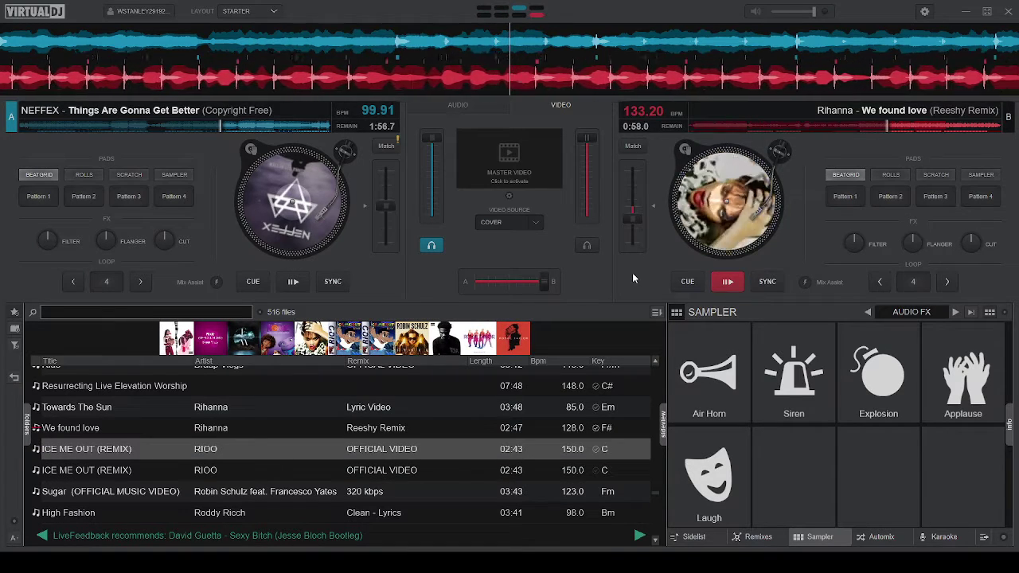
pyautogui.hotkey('shift', 'Left')
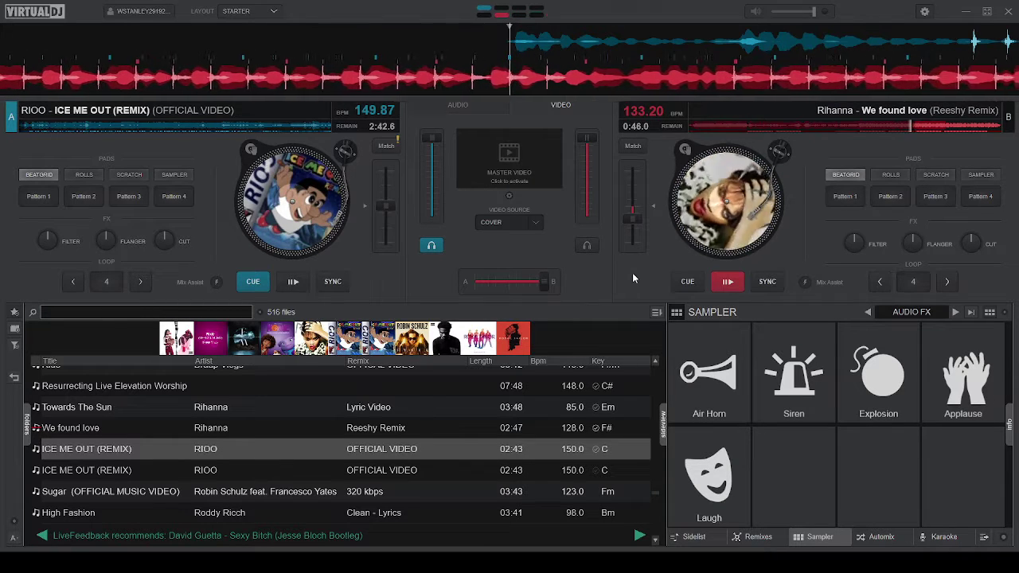
pyautogui.press('space')
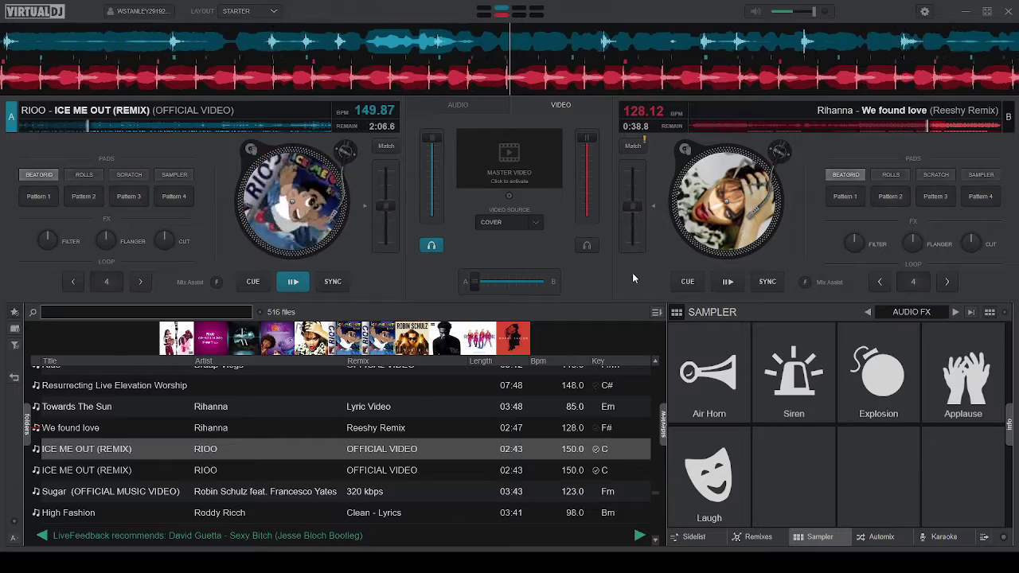
# Step: Load Post Malone 3 by Sam Feldt feat. RANI onto deck B and mix over to it
pyautogui.press('Down')
pyautogui.press('Down')
pyautogui.press('Down')
pyautogui.press('Down')
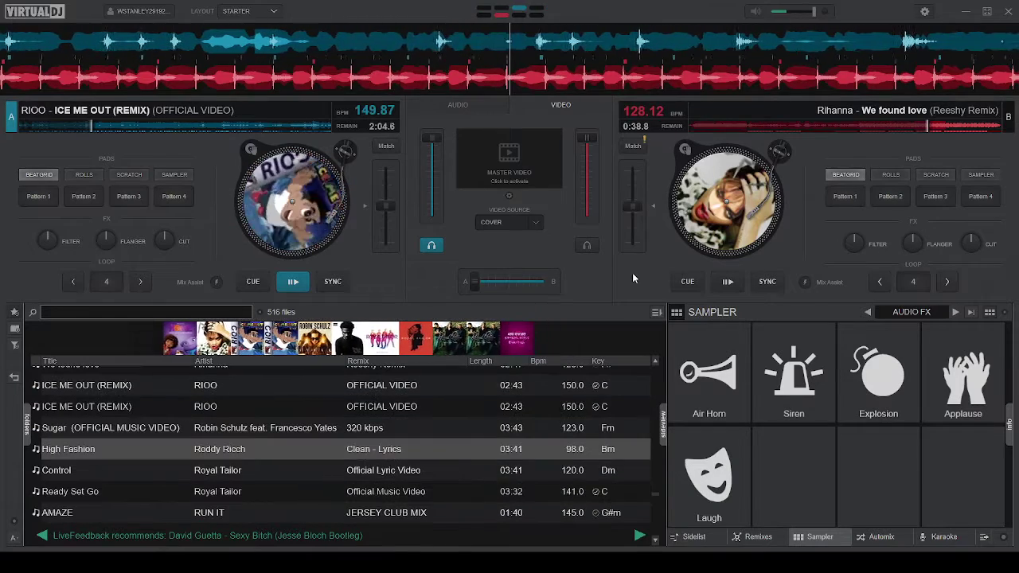
pyautogui.press('Down')
pyautogui.press('Down')
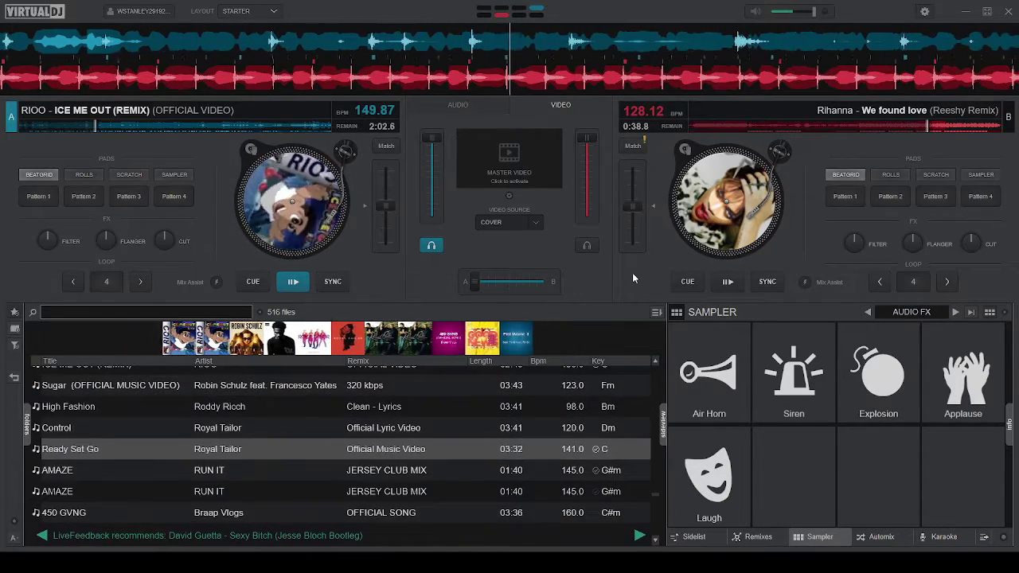
pyautogui.press('Down')
pyautogui.press('Down')
pyautogui.press('Down')
pyautogui.press('Down')
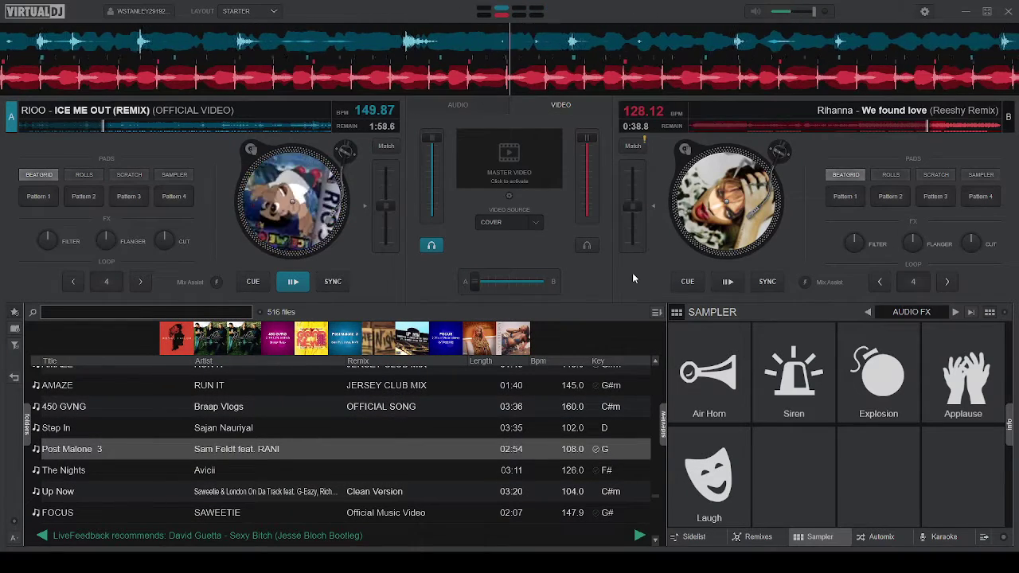
pyautogui.press('Return')
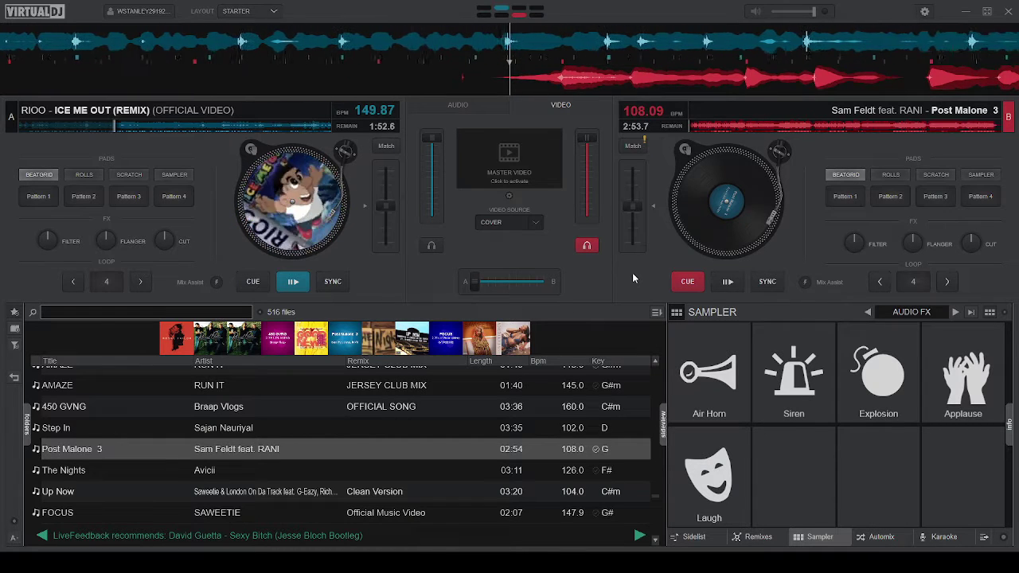
pyautogui.press('space')
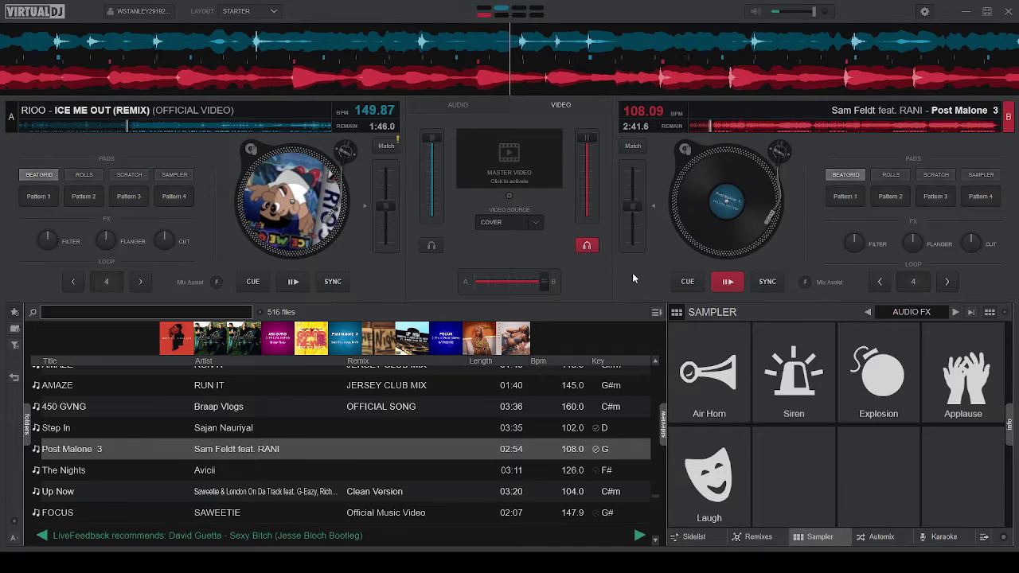
# Step: Load Saweetie and London On Da Track's Up Now (Clean Version) onto deck A
pyautogui.press('Up')
pyautogui.press('Up')
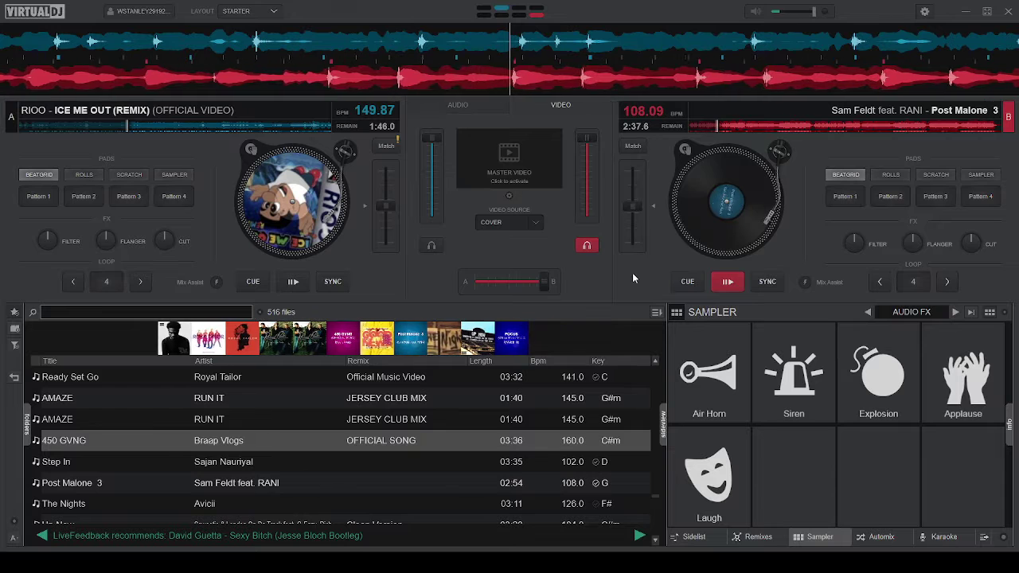
pyautogui.press('Down')
pyautogui.press('Down')
pyautogui.press('Down')
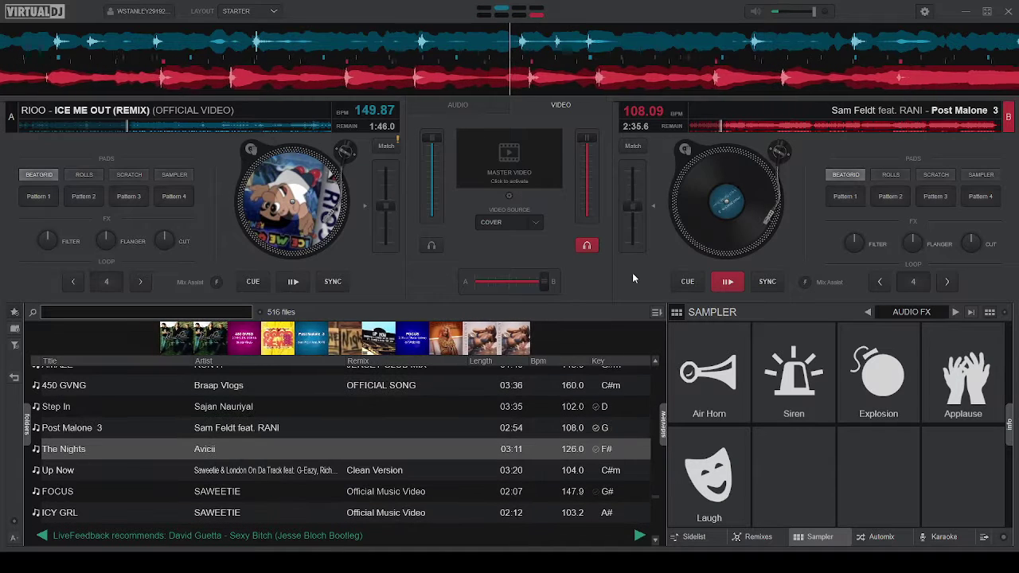
pyautogui.press('Down')
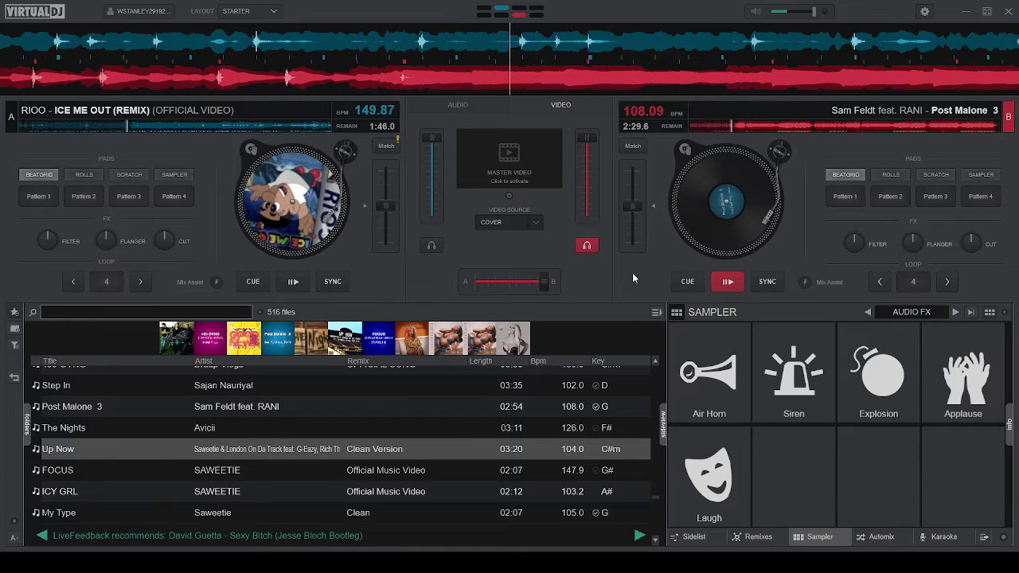
pyautogui.hotkey('ctrl', 'Left')
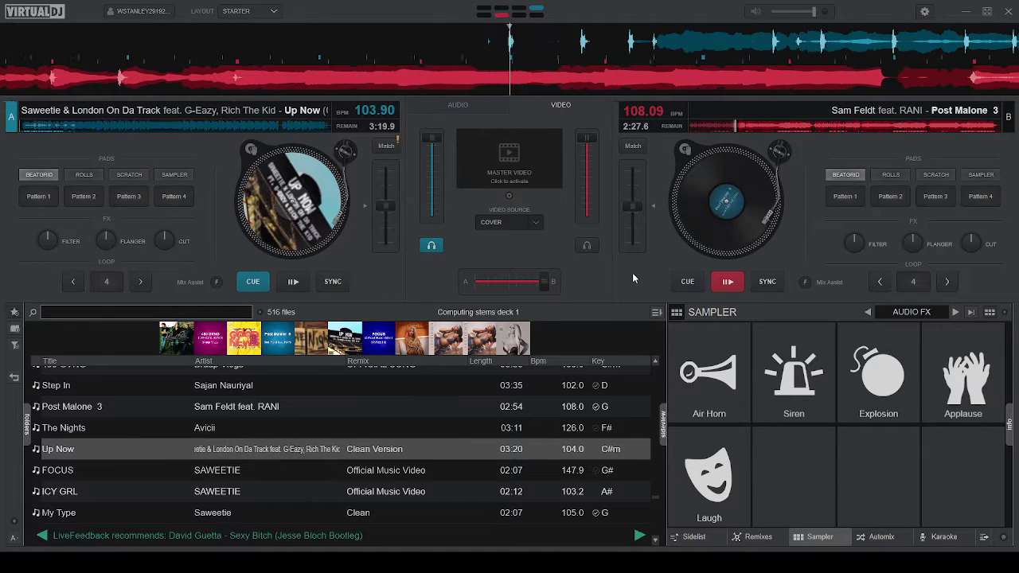
# Step: Replace Up Now on deck A with Saweetie's My Type (Official Video)
pyautogui.press('Down')
pyautogui.press('Down')
pyautogui.press('Down')
pyautogui.press('Down')
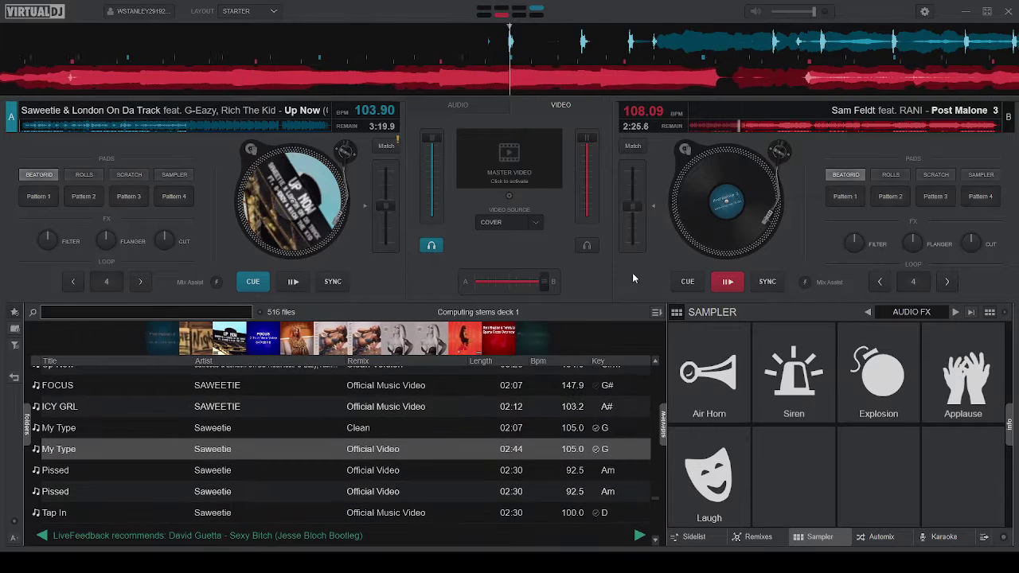
pyautogui.press('Down')
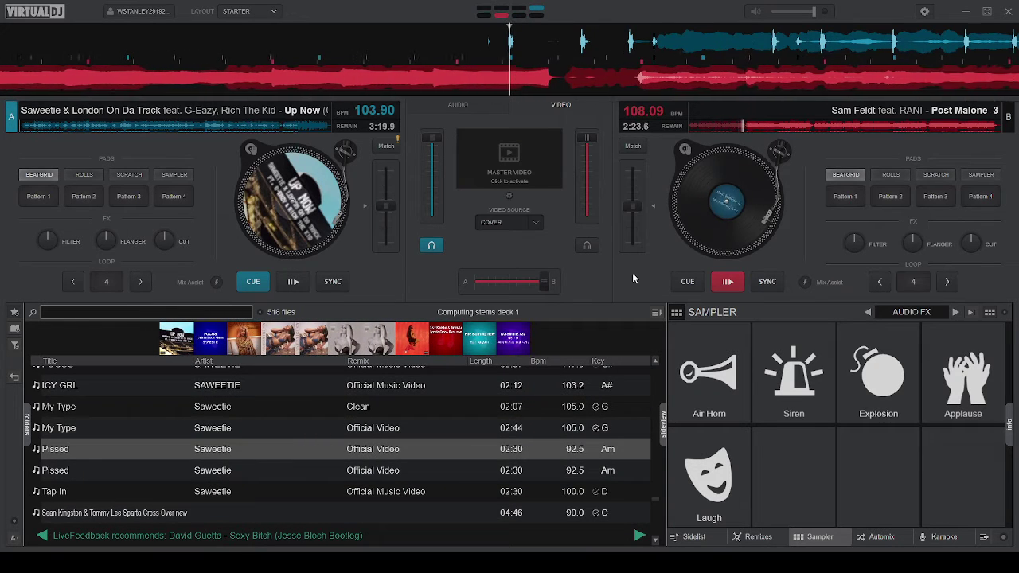
pyautogui.press('Up')
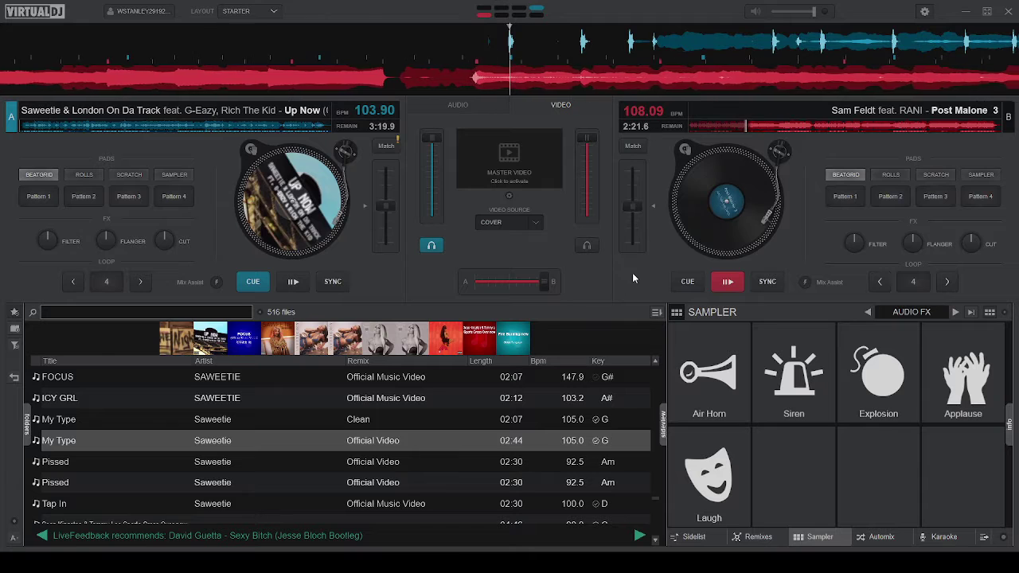
pyautogui.press('Left')
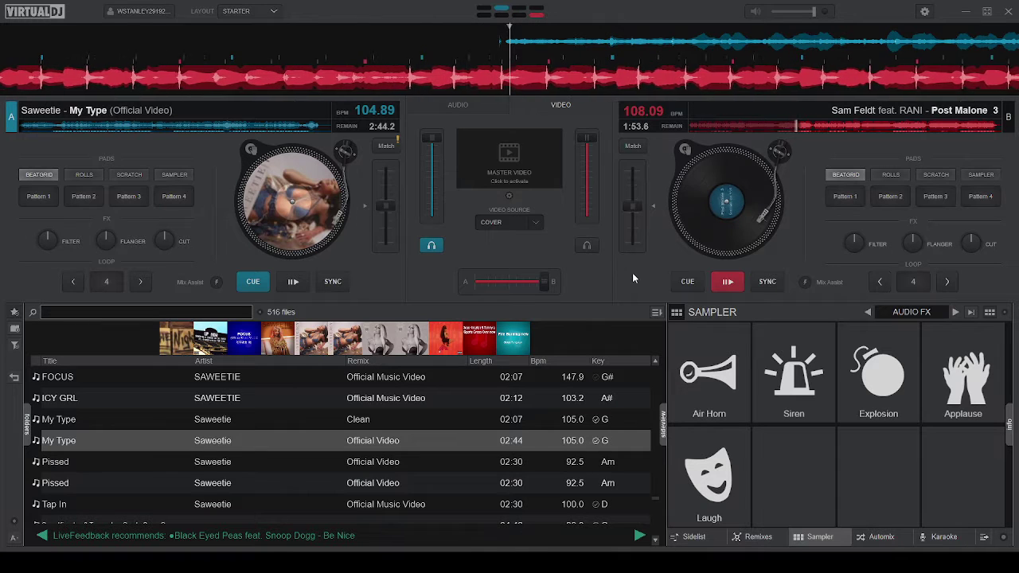
# Step: Fine-tune the tempo to 107.99 BPM on deck B and 104.99 BPM on deck A
pyautogui.click(653, 207)
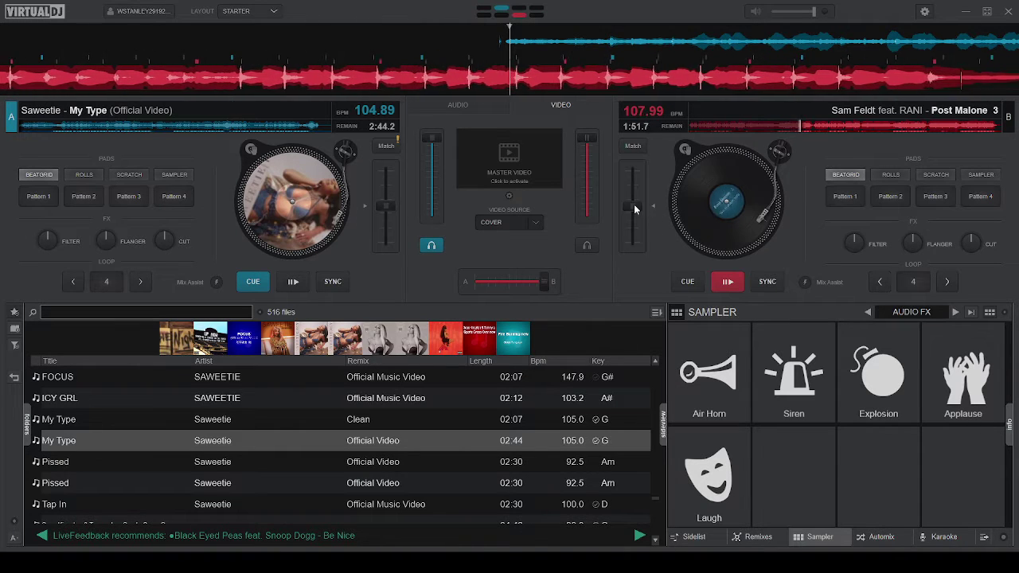
pyautogui.click(366, 206)
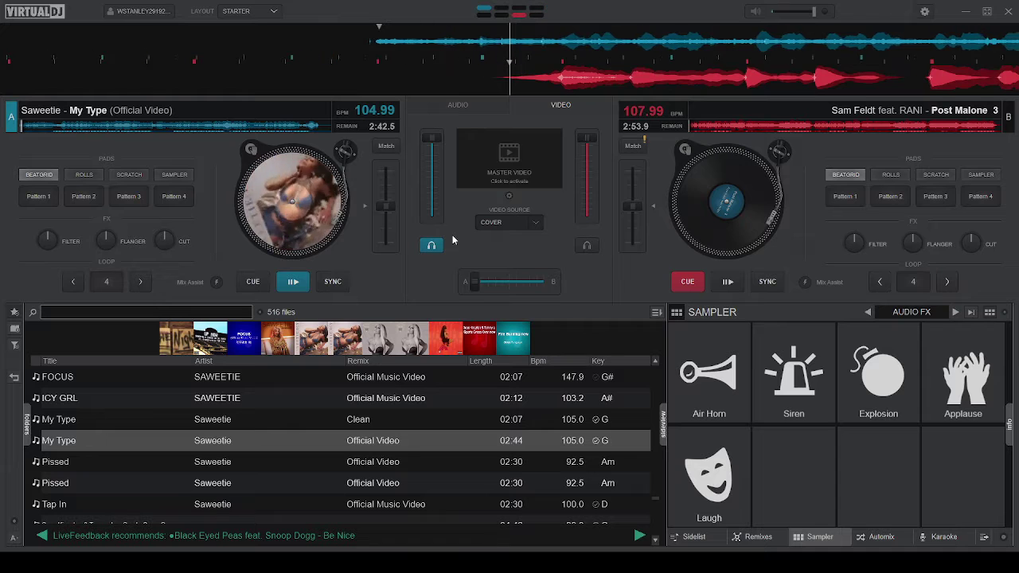
# Step: Skip ahead in My Type on deck A, then load Sean Kingston & Tommy Lee Sparta Cross Over new onto deck B and mix over to it
pyautogui.click(49, 125)
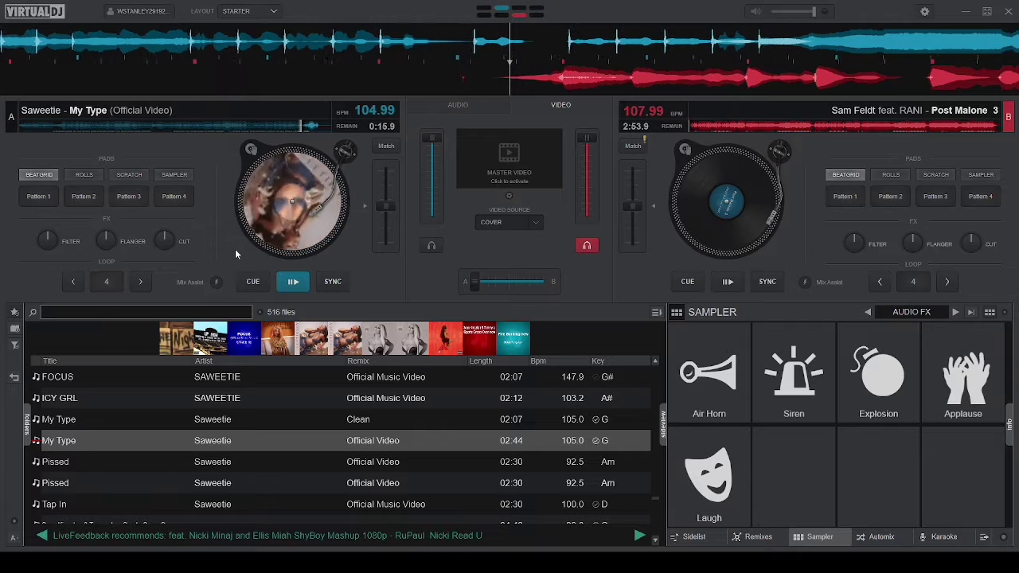
pyautogui.press('Down')
pyautogui.press('Down')
pyautogui.press('Down')
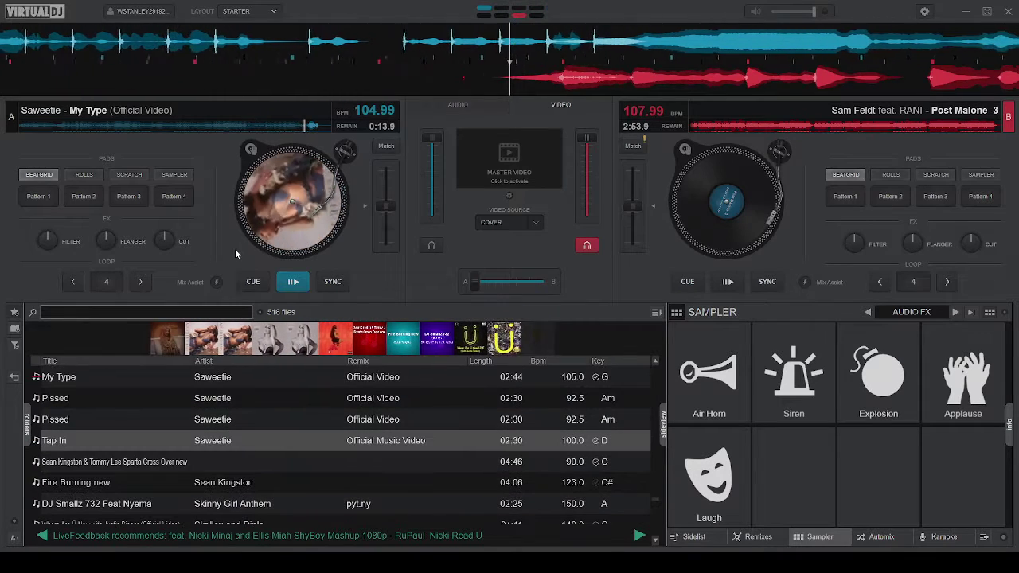
pyautogui.press('Down')
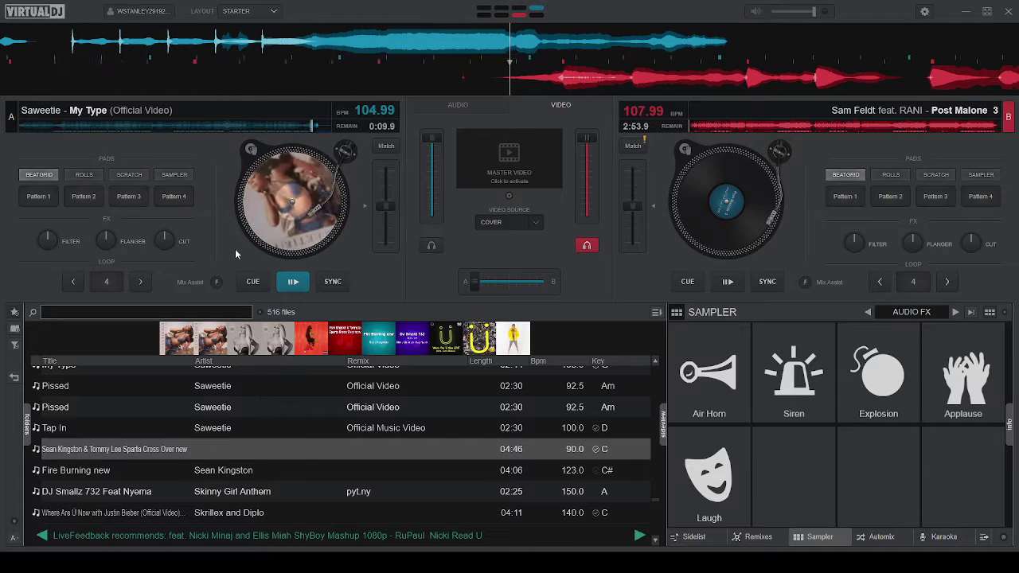
pyautogui.hotkey('shift', 'Right')
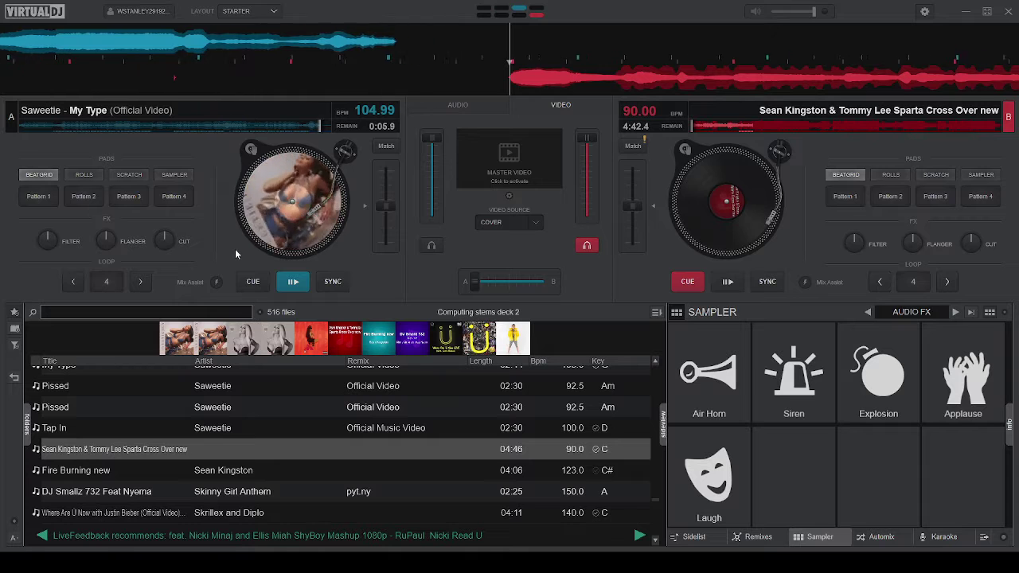
pyautogui.press('space')
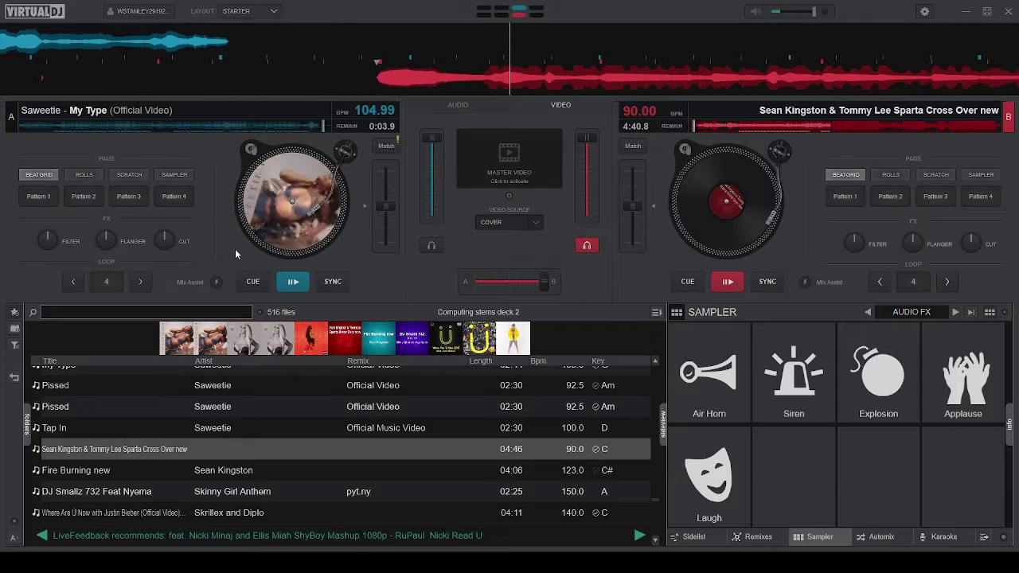
# Step: Replace the track on deck B with Sean Kingston's Fire Burning new and start playing it
pyautogui.press('Down')
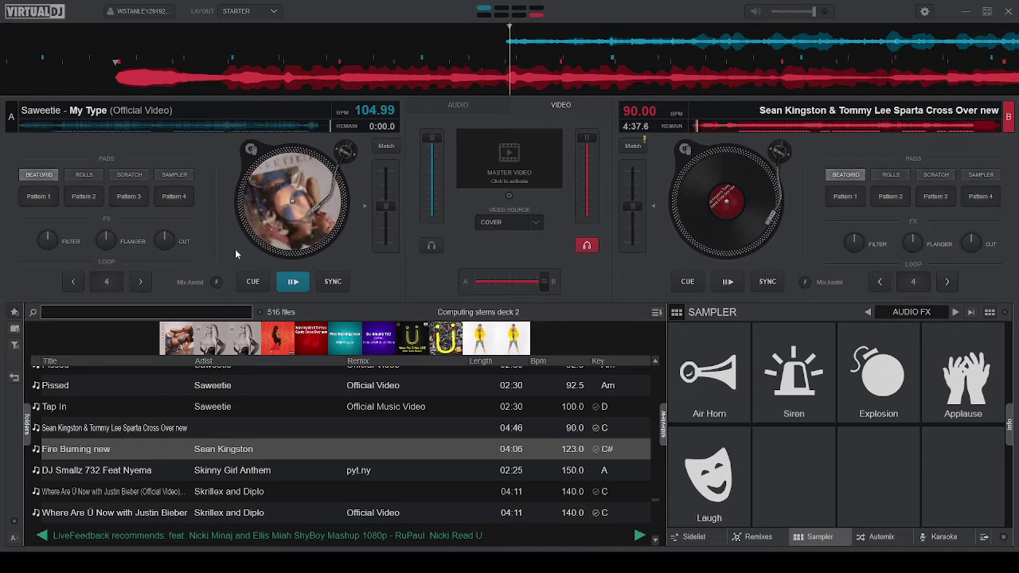
pyautogui.hotkey('shift', 'Right')
pyautogui.press('space')
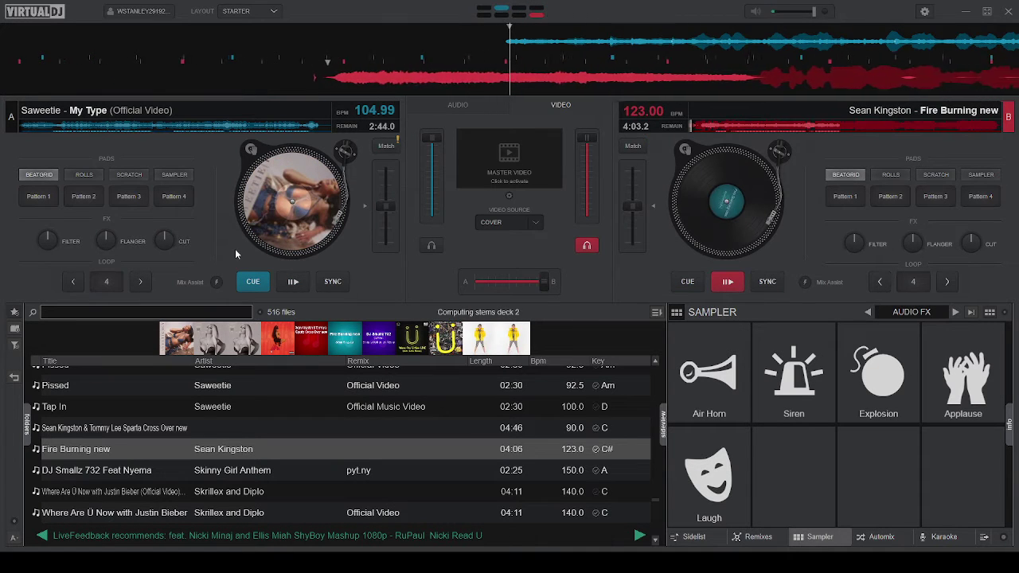
# Step: Load Kiss Me Thru The Phone new by Soulja Boy Tell'em feat. Sammie onto deck A and mix over to it
pyautogui.press('Down')
pyautogui.press('Down')
pyautogui.press('Down')
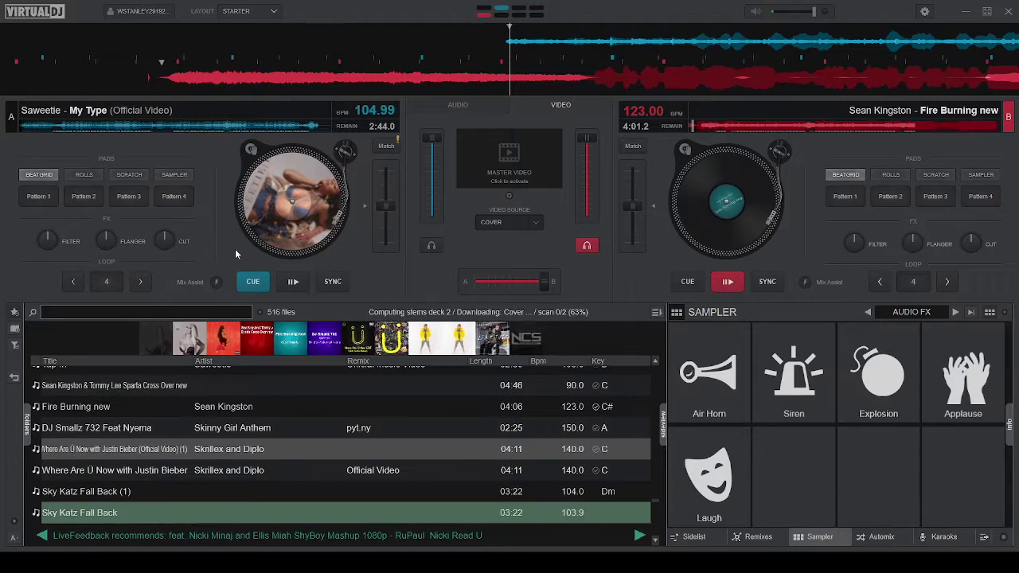
pyautogui.press('Down')
pyautogui.press('Down')
pyautogui.press('Down')
pyautogui.press('Down')
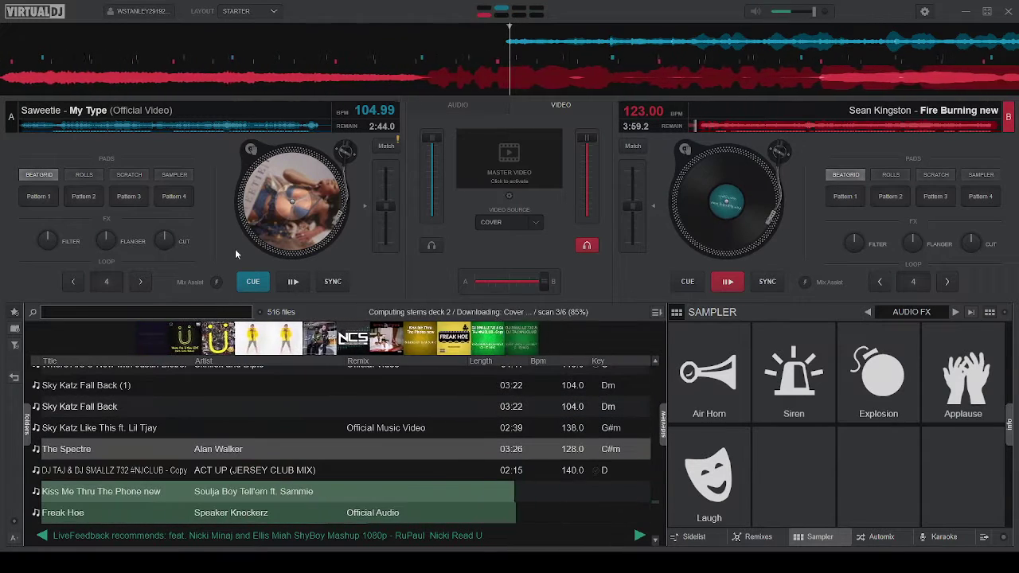
pyautogui.press('Down')
pyautogui.press('Down')
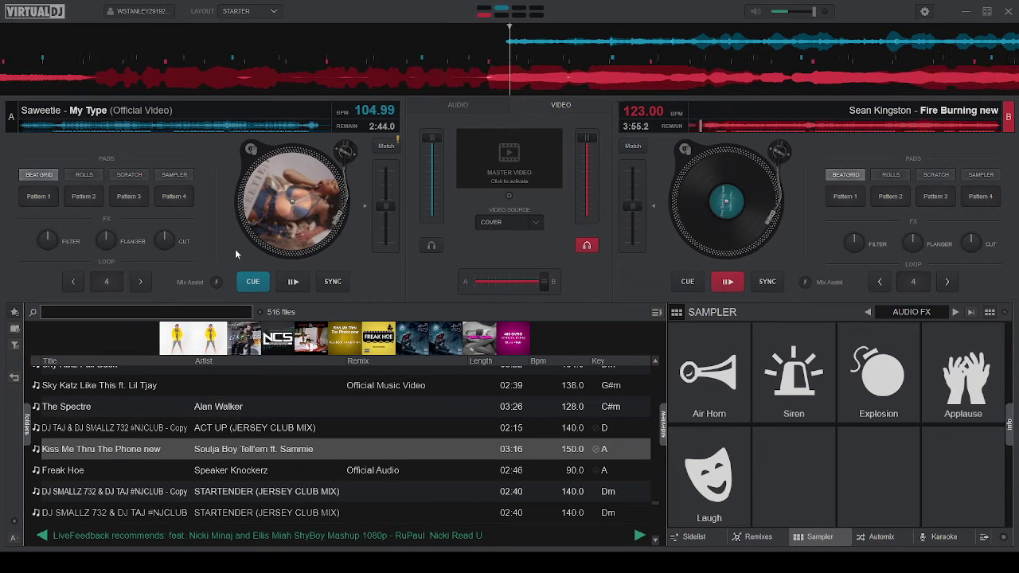
pyautogui.hotkey('ctrl', 'Left')
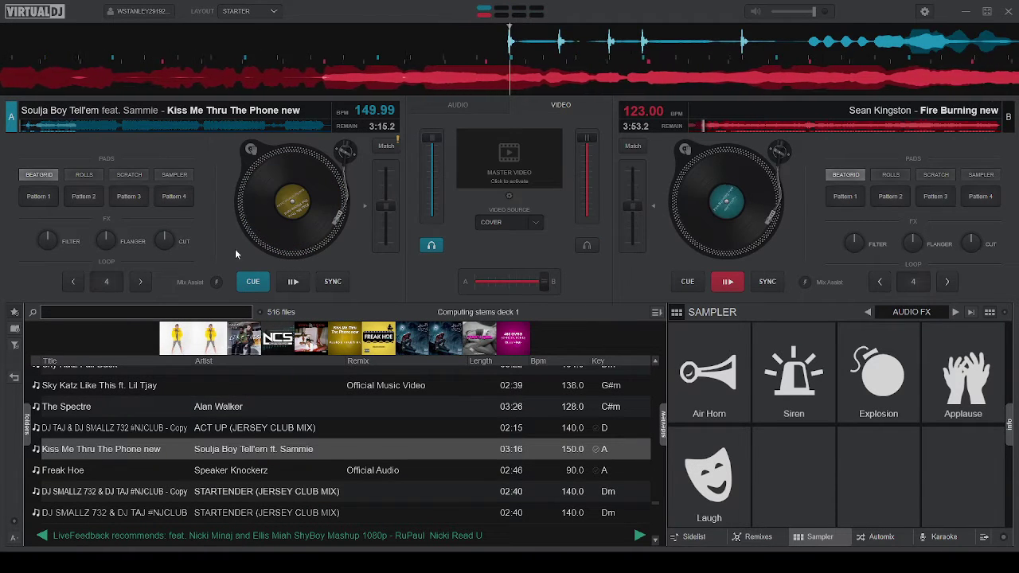
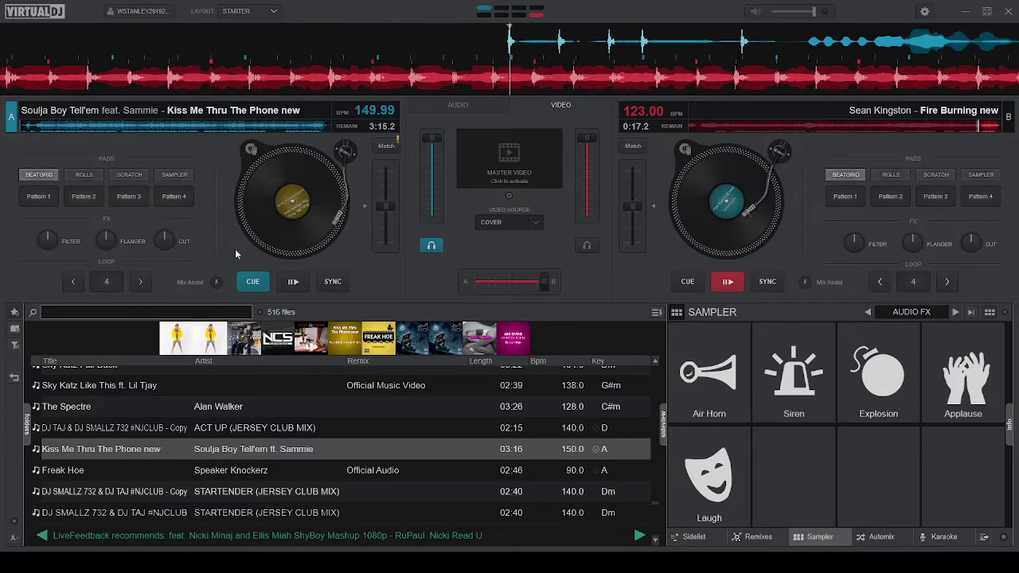
pyautogui.press('space')
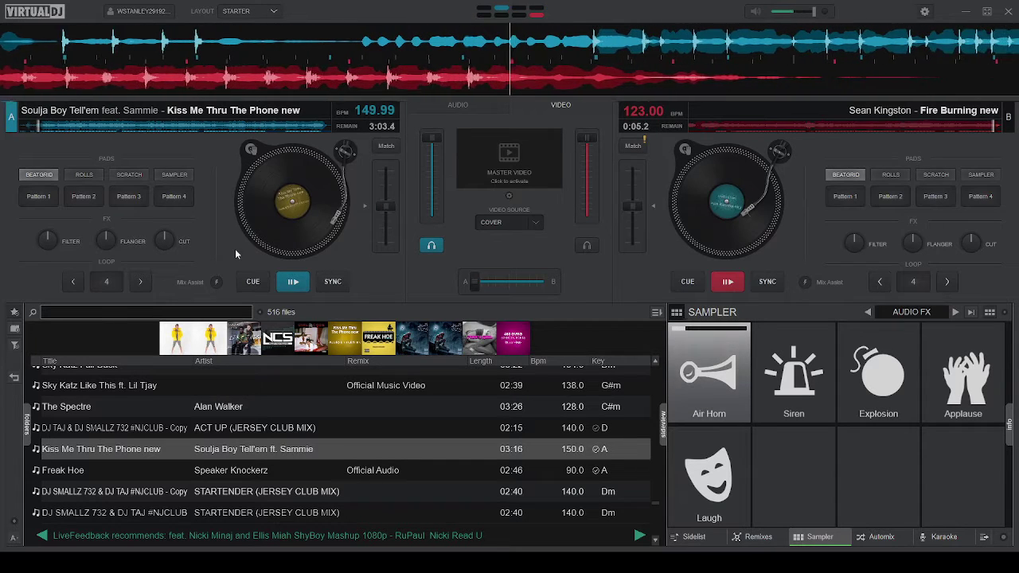
# Step: Browse the music library below Kiss Me Thru The Phone new for a track to follow it on deck B
pyautogui.press('Down')
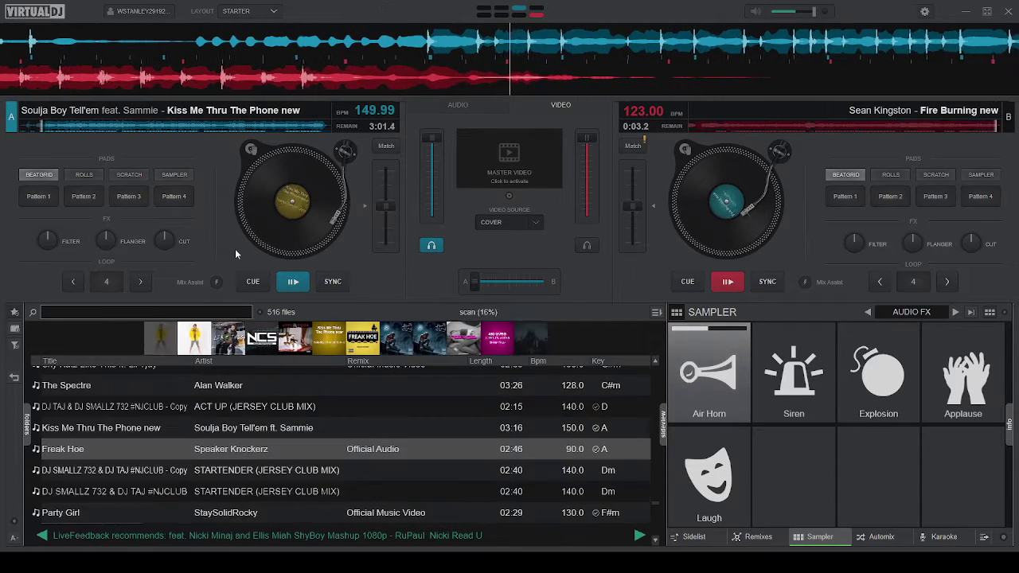
pyautogui.press('Down')
pyautogui.press('Down')
pyautogui.press('Down')
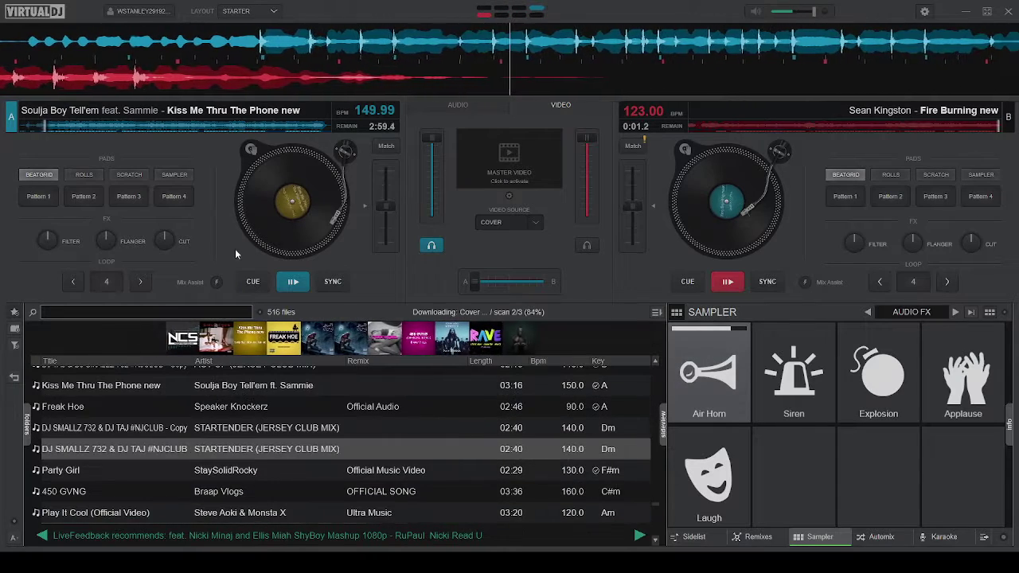
pyautogui.press('Down')
pyautogui.press('Down')
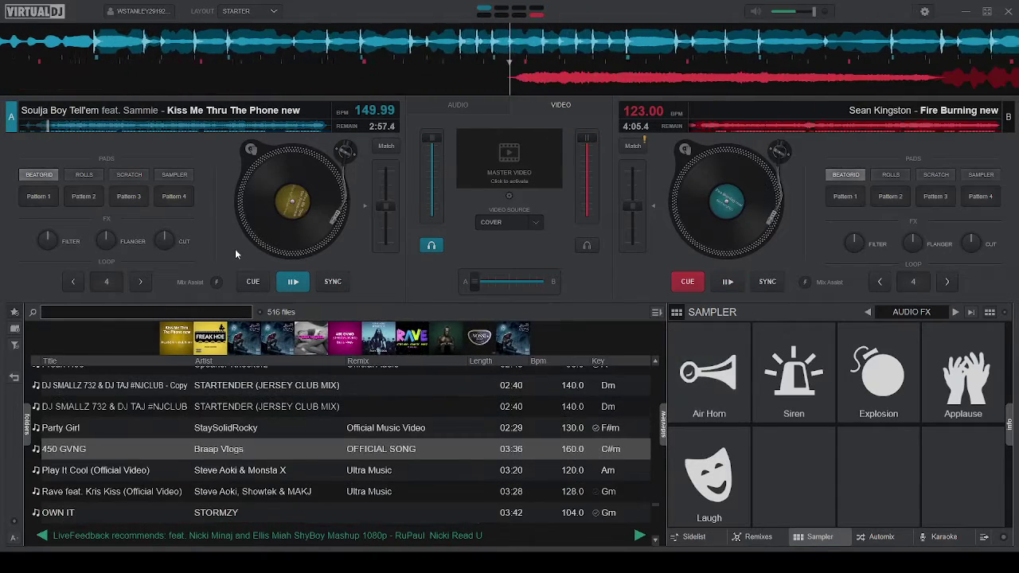
pyautogui.press('Down')
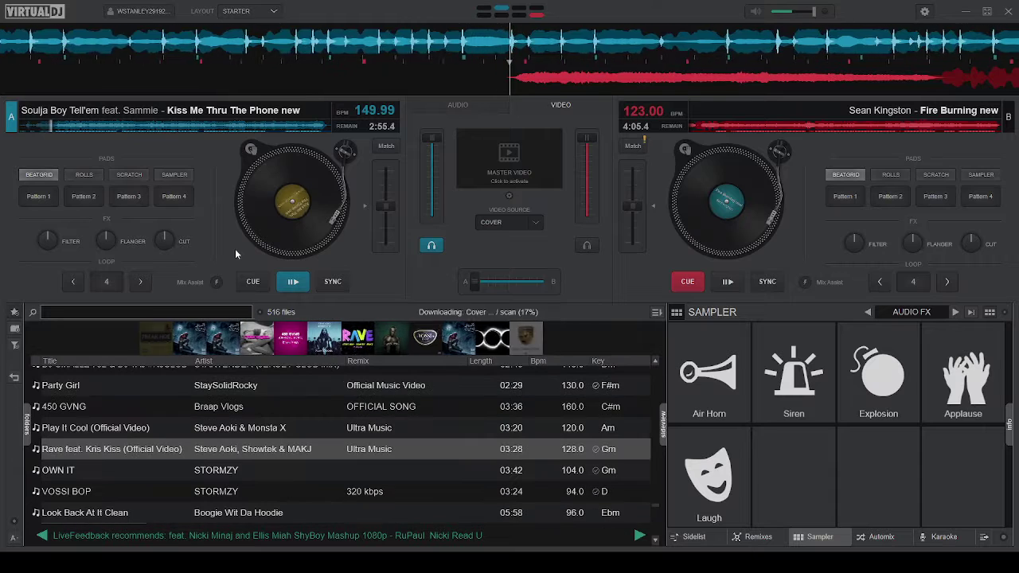
pyautogui.press('Down')
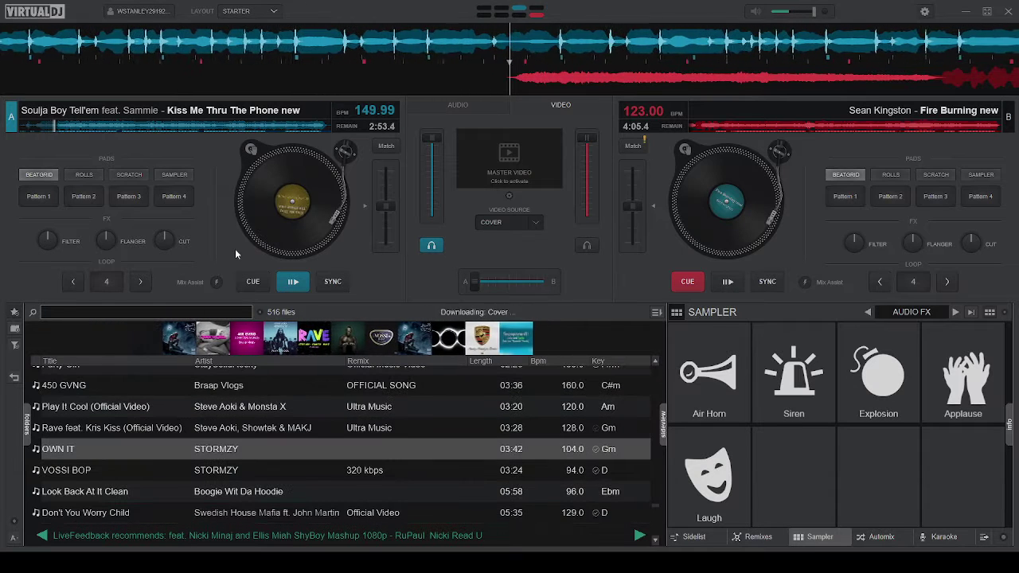
pyautogui.press('Down')
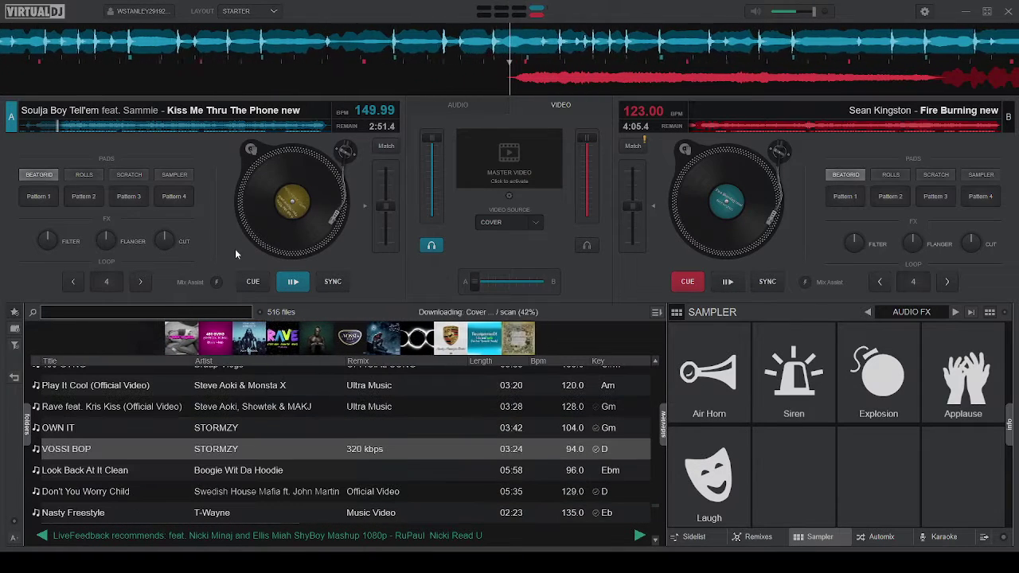
pyautogui.press('Down')
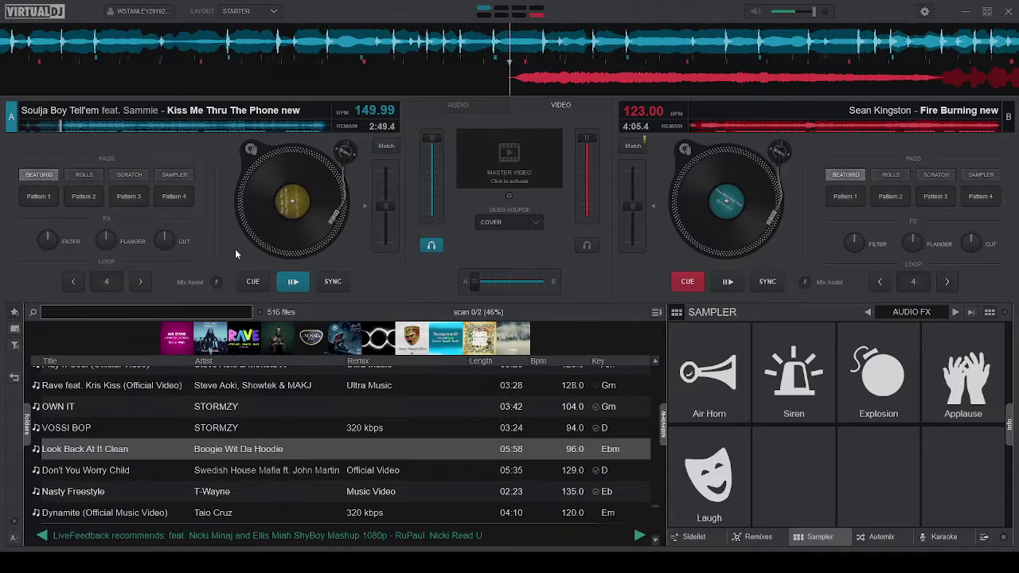
pyautogui.press('Down')
pyautogui.press('Down')
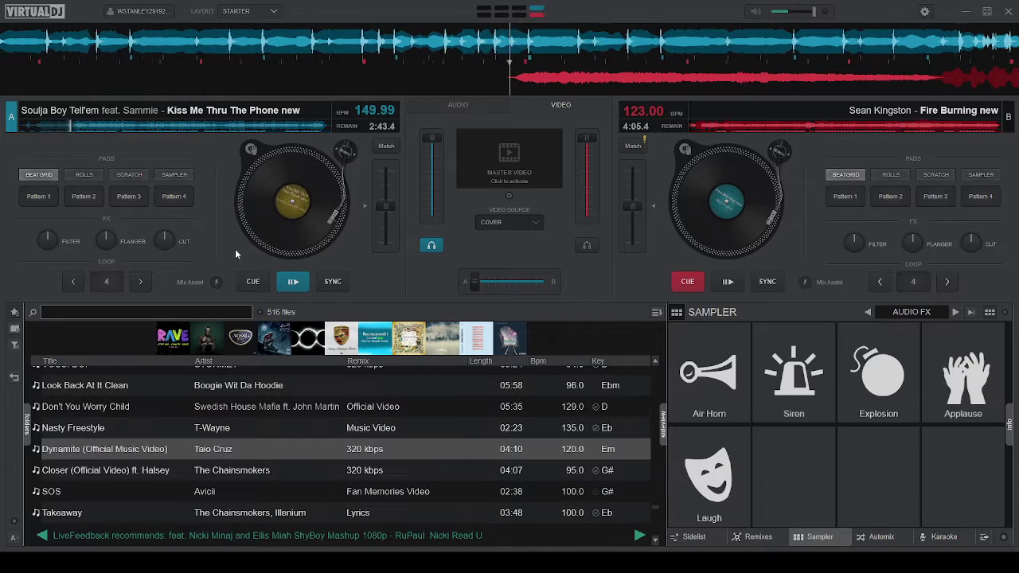
pyautogui.press('Down')
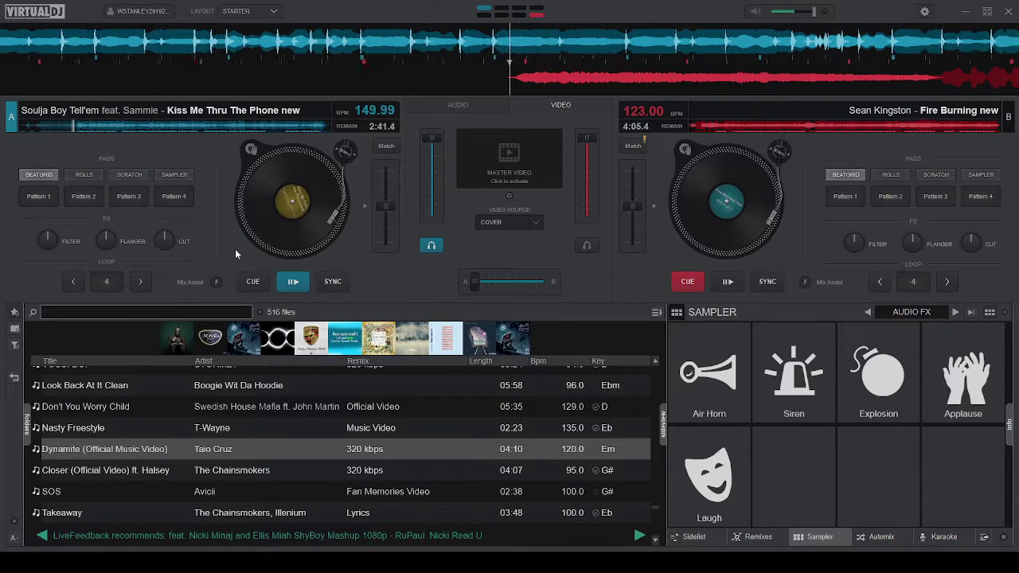
pyautogui.press('Down')
pyautogui.press('Down')
pyautogui.press('Down')
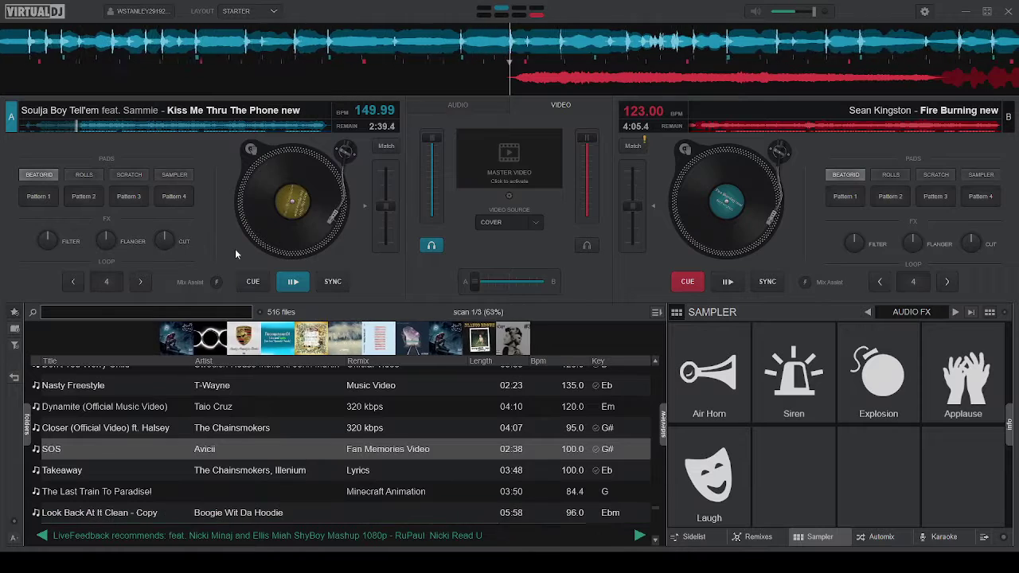
pyautogui.press('Down')
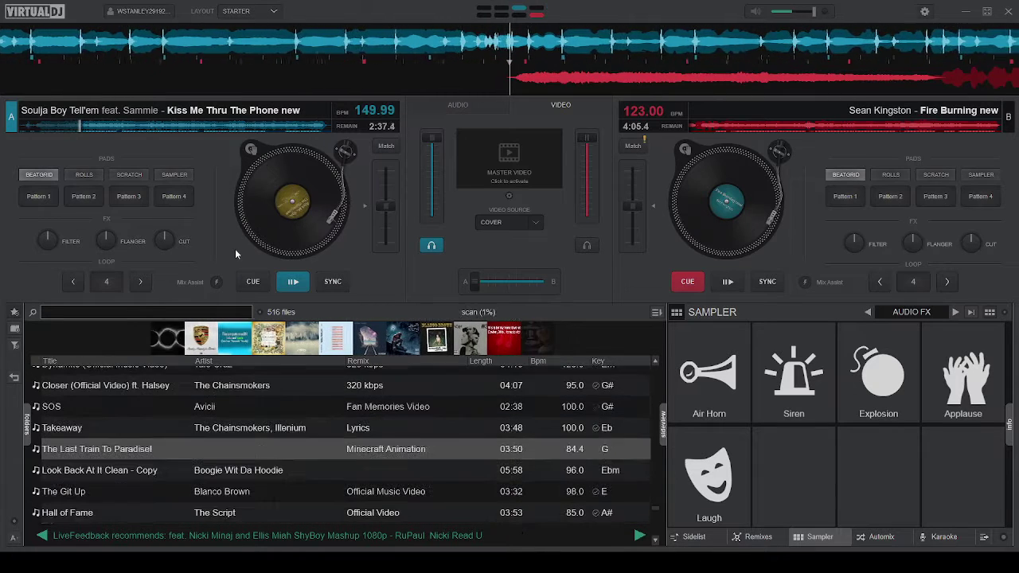
pyautogui.press('Down')
pyautogui.press('Down')
pyautogui.press('Down')
pyautogui.press('Down')
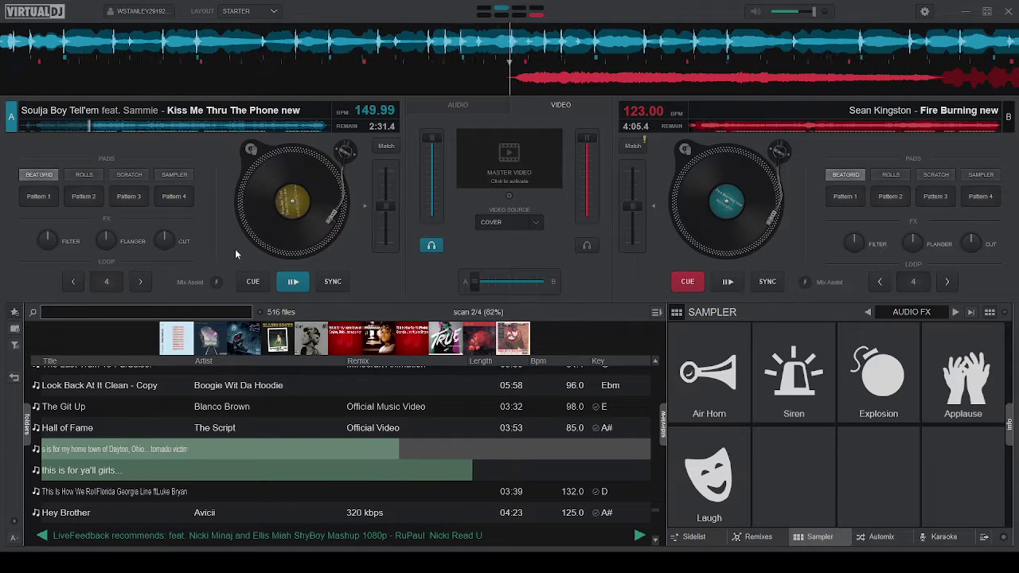
pyautogui.press('Down')
pyautogui.press('Down')
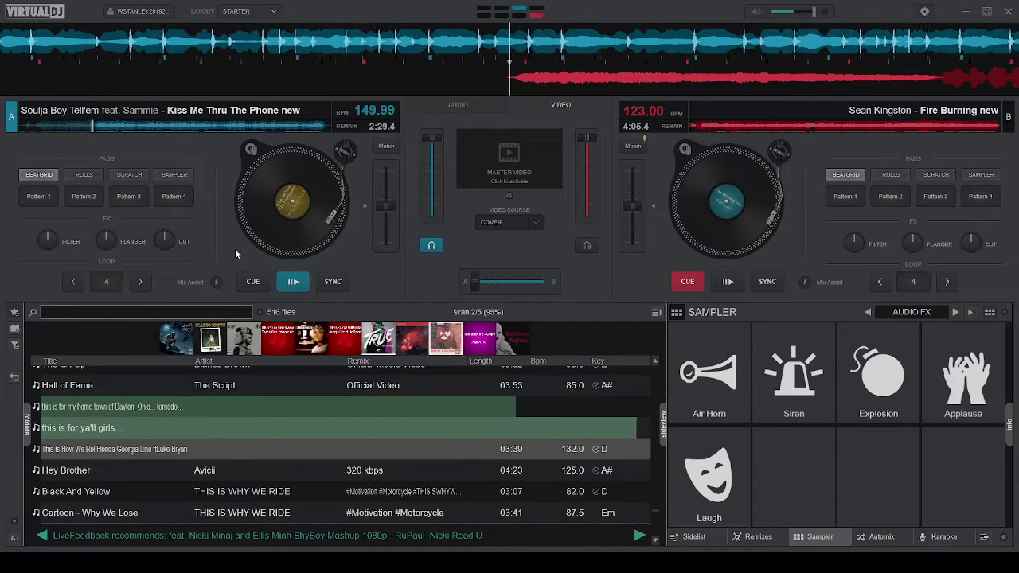
pyautogui.press('Down')
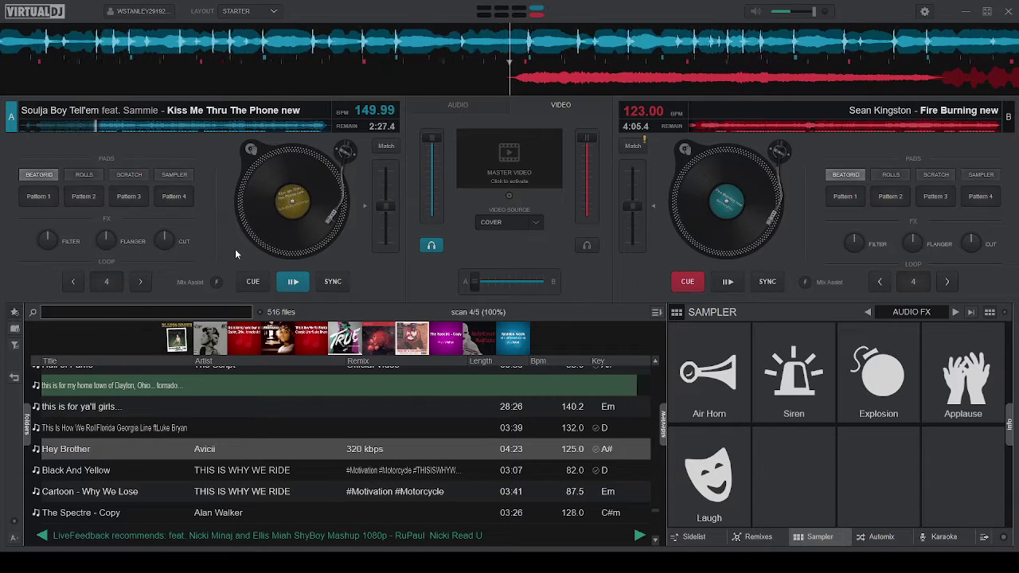
pyautogui.press('Down')
pyautogui.press('Down')
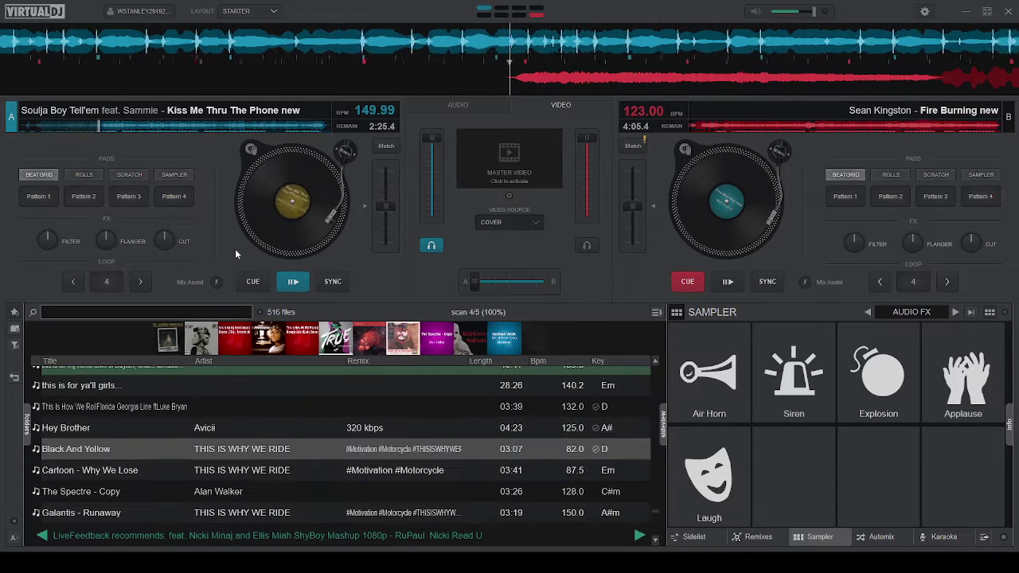
pyautogui.press('Down')
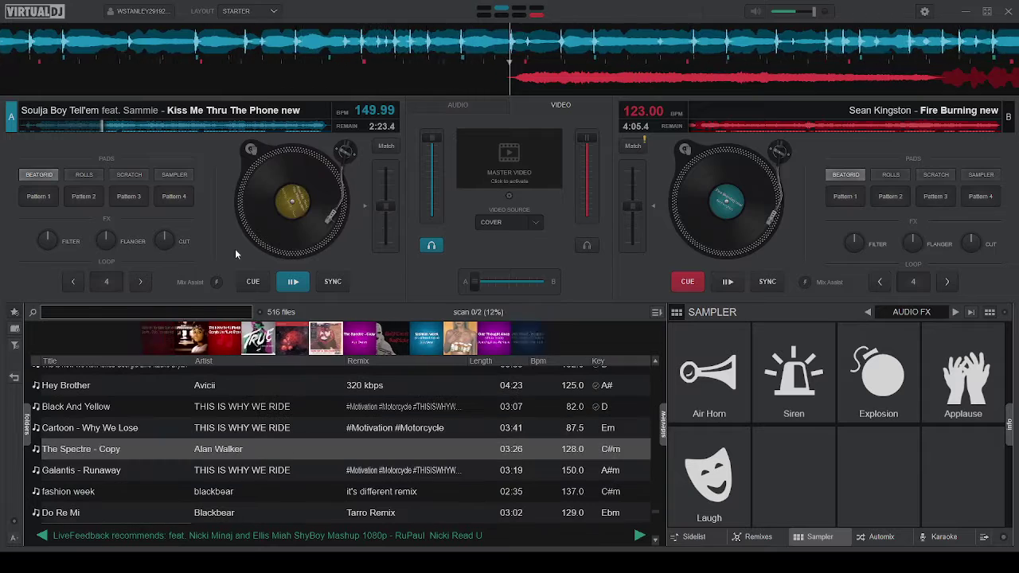
pyautogui.press('Down')
pyautogui.press('Down')
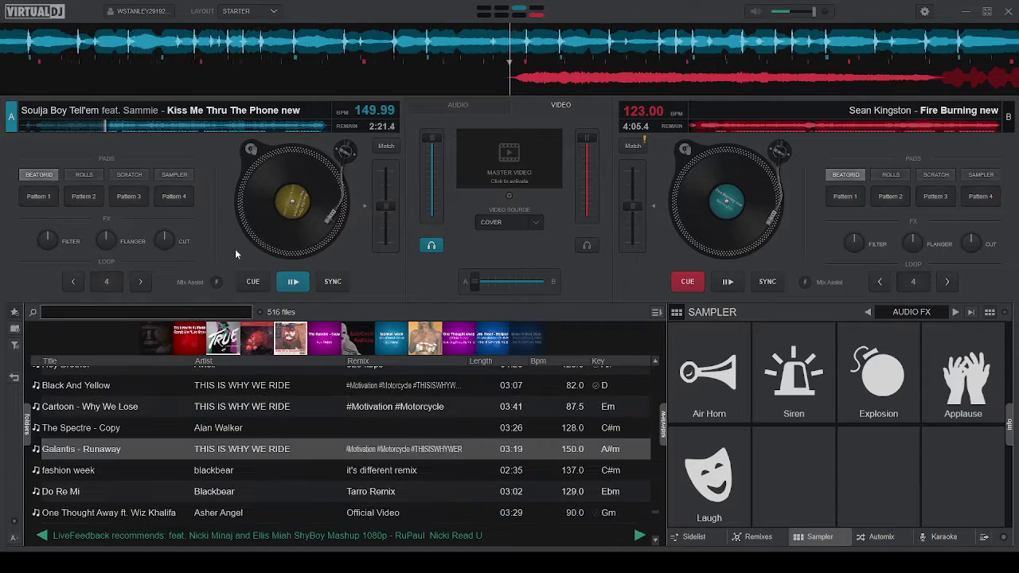
pyautogui.press('Down')
pyautogui.press('Down')
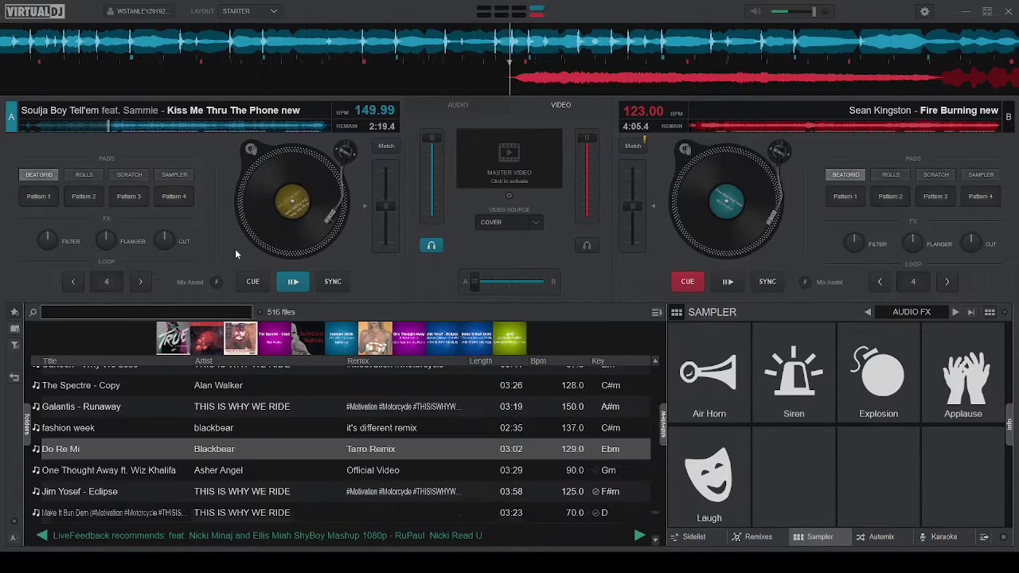
pyautogui.press('Down')
pyautogui.press('Down')
pyautogui.press('Down')
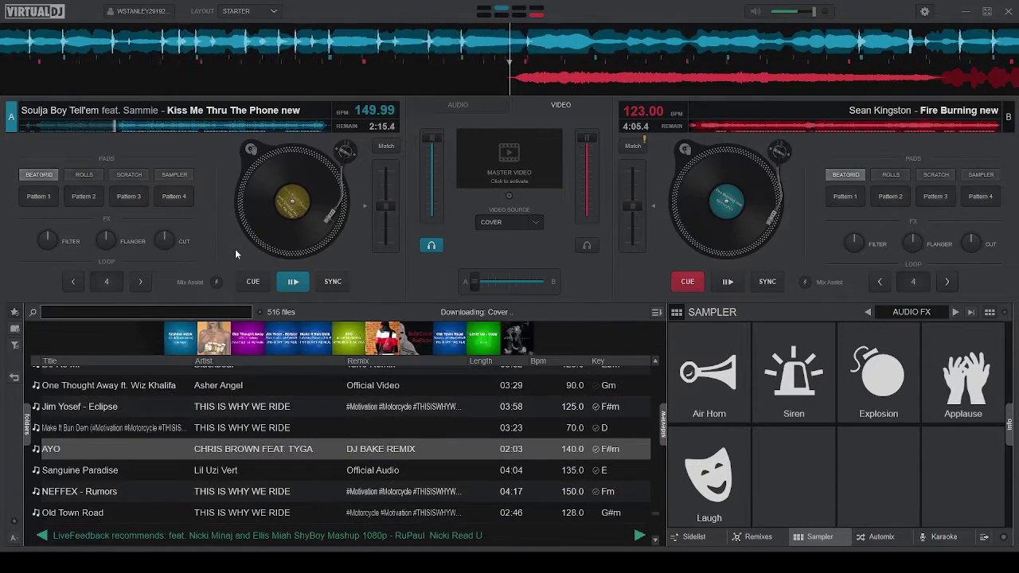
pyautogui.press('Down')
pyautogui.press('Down')
pyautogui.press('Down')
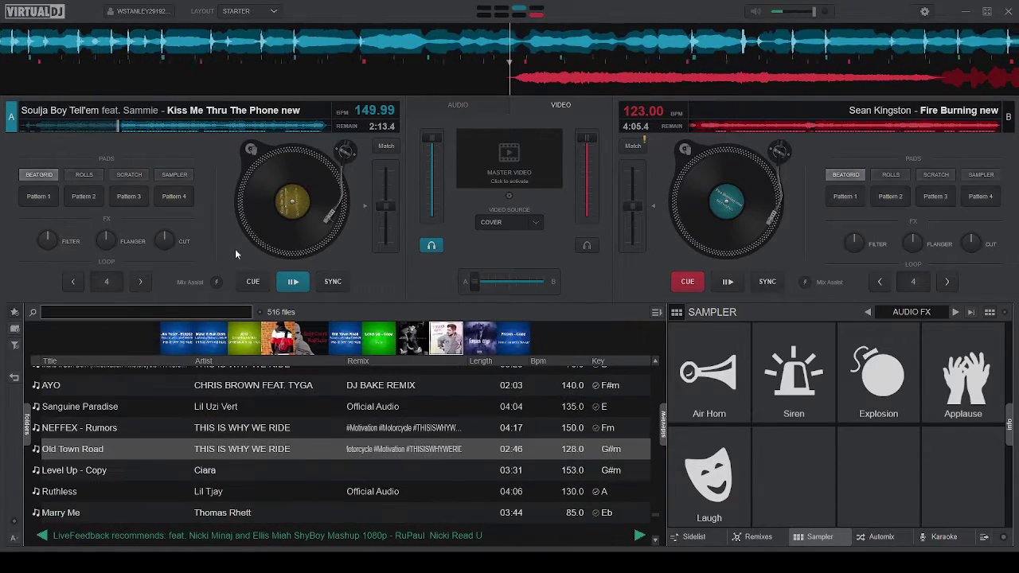
pyautogui.press('Down')
pyautogui.press('Down')
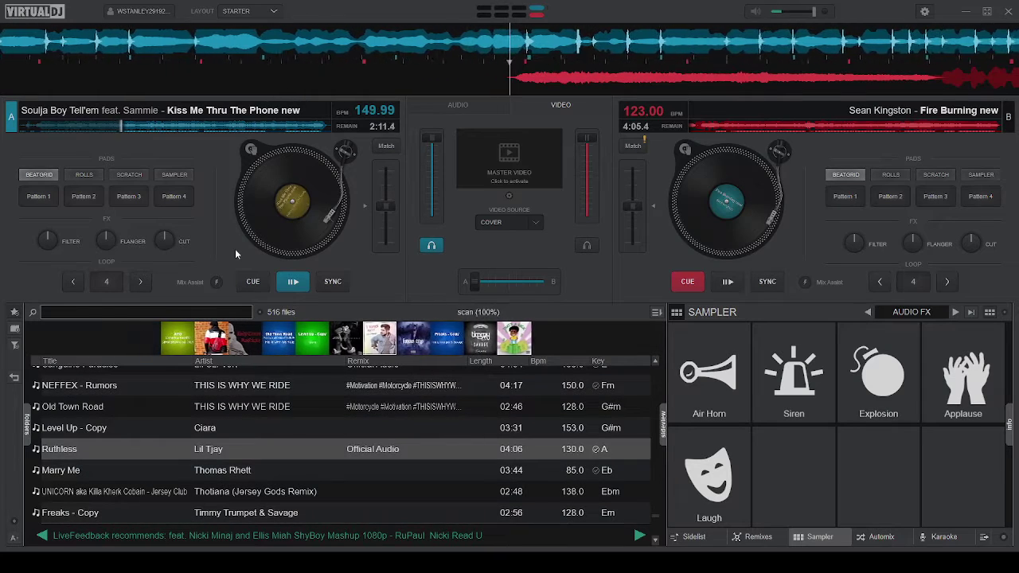
pyautogui.press('Down')
pyautogui.press('Down')
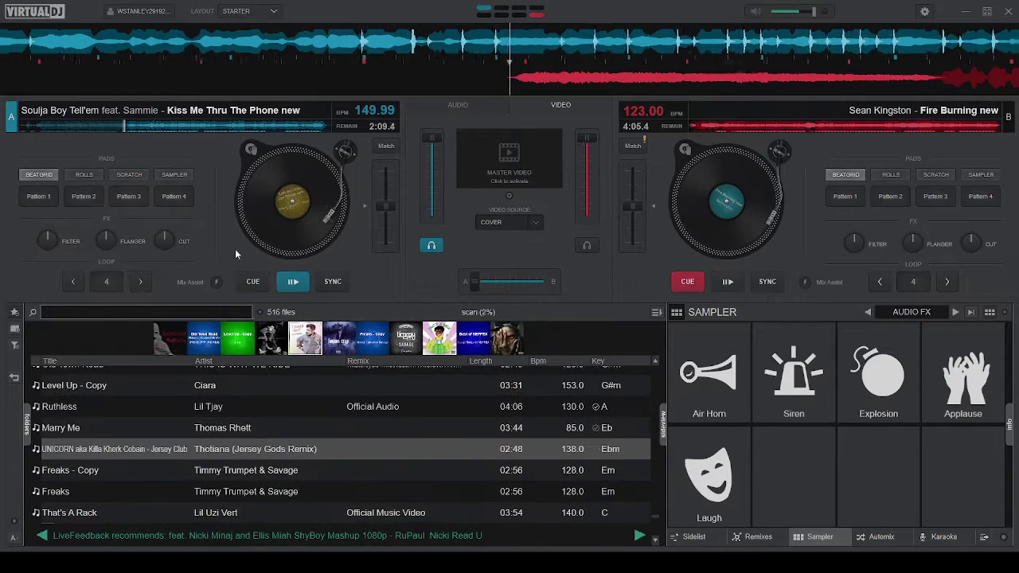
# Step: Find fatty wap by Trap queen in the music library and load it onto deck B
pyautogui.press('Down')
pyautogui.press('Down')
pyautogui.press('Down')
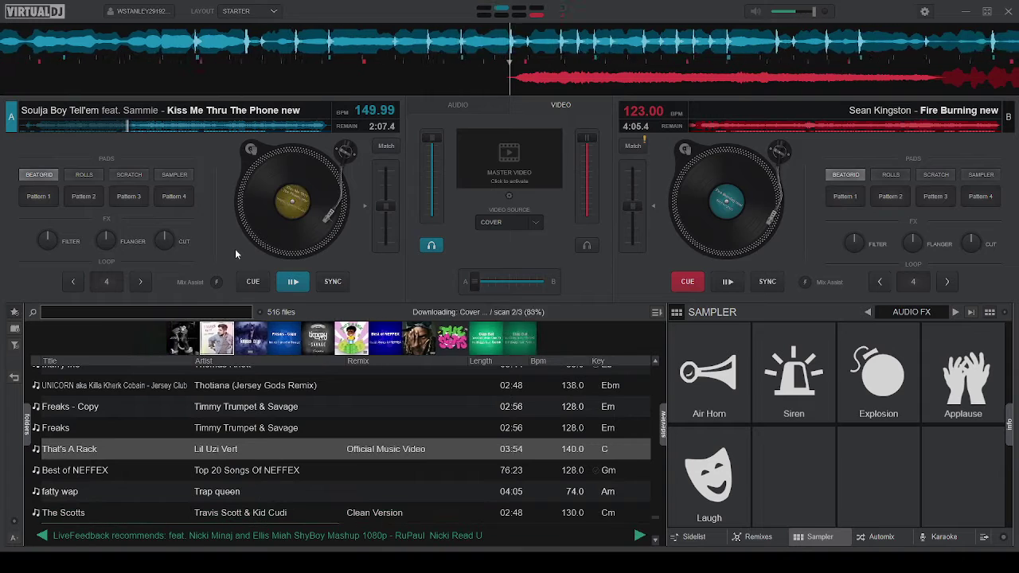
pyautogui.press('Up')
pyautogui.press('Down')
pyautogui.press('Down')
pyautogui.press('Down')
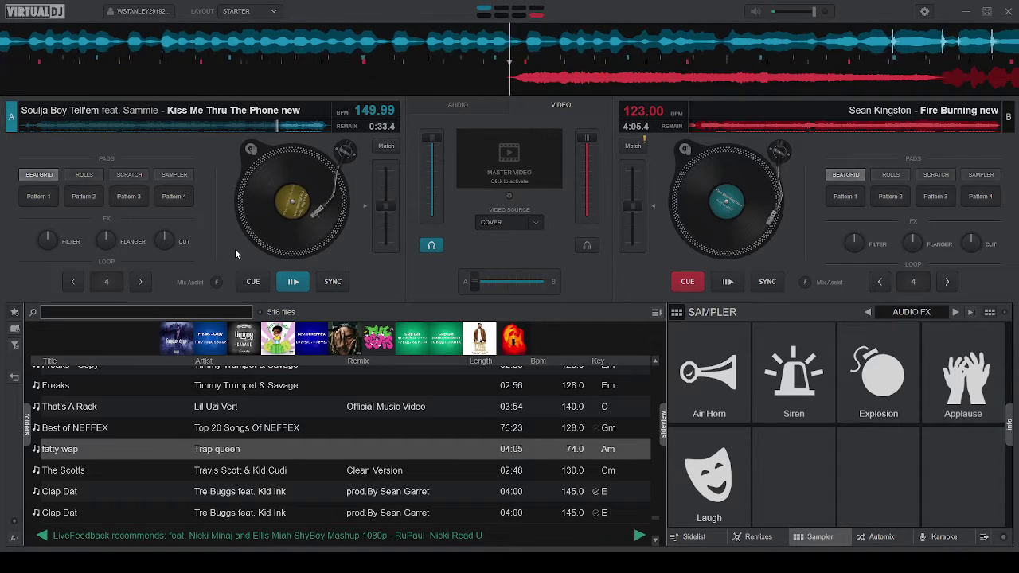
pyautogui.hotkey('ctrl', 'Right')
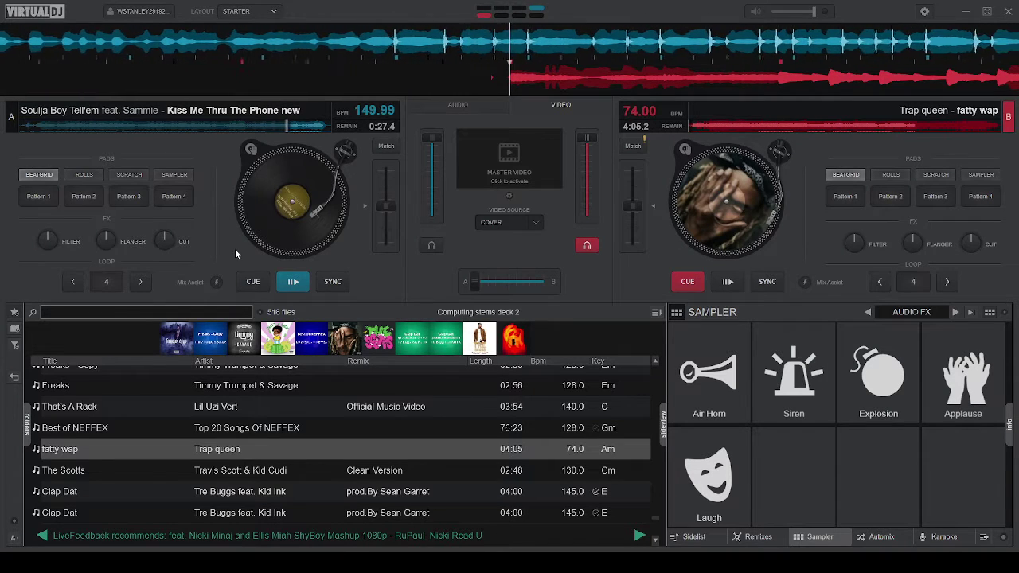
# Step: Browse the music library below fatty wap for a further track to play after it
pyautogui.press('Down')
pyautogui.press('Down')
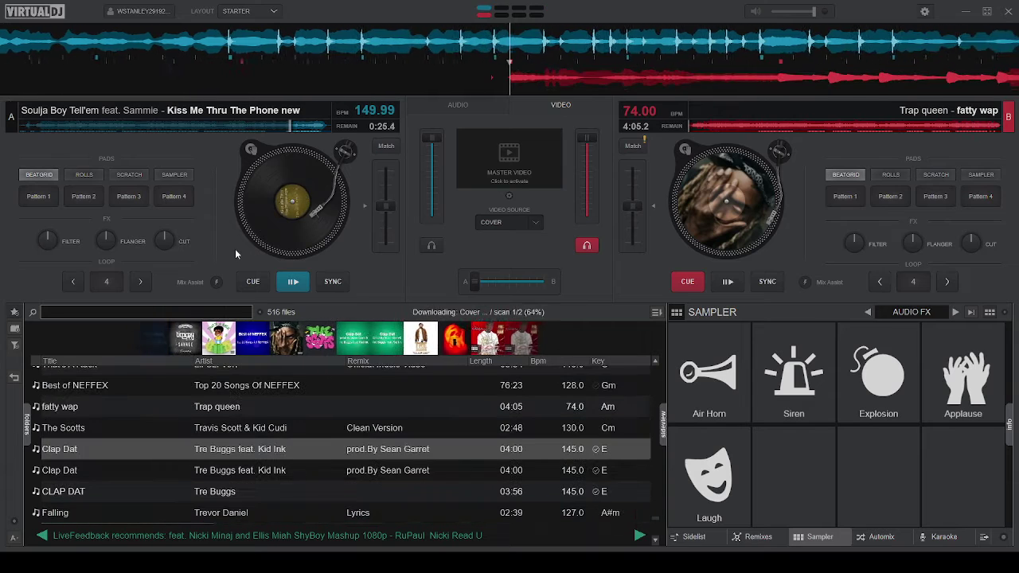
pyautogui.press('Down')
pyautogui.press('Down')
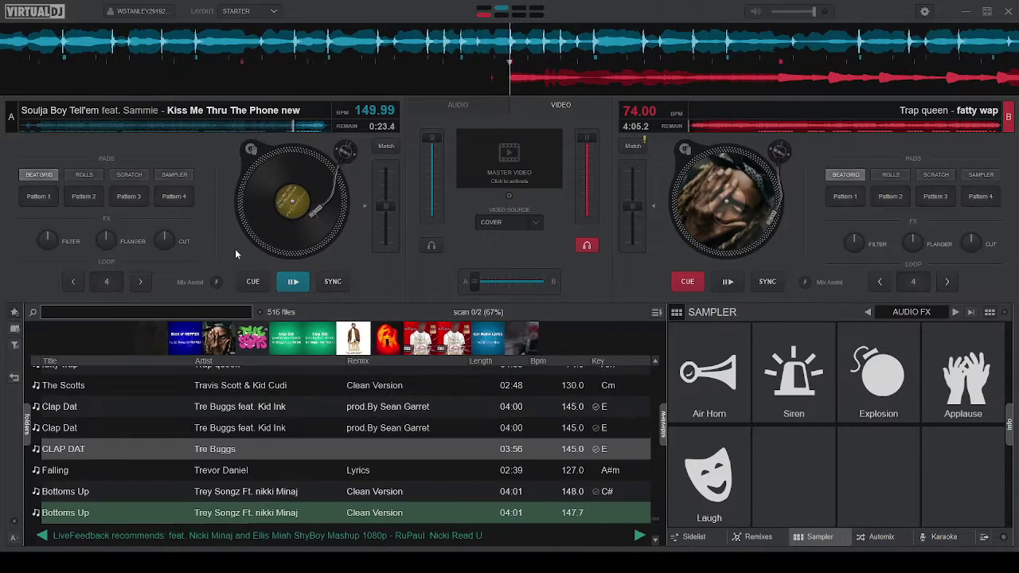
pyautogui.press('Down')
pyautogui.press('Down')
pyautogui.press('Down')
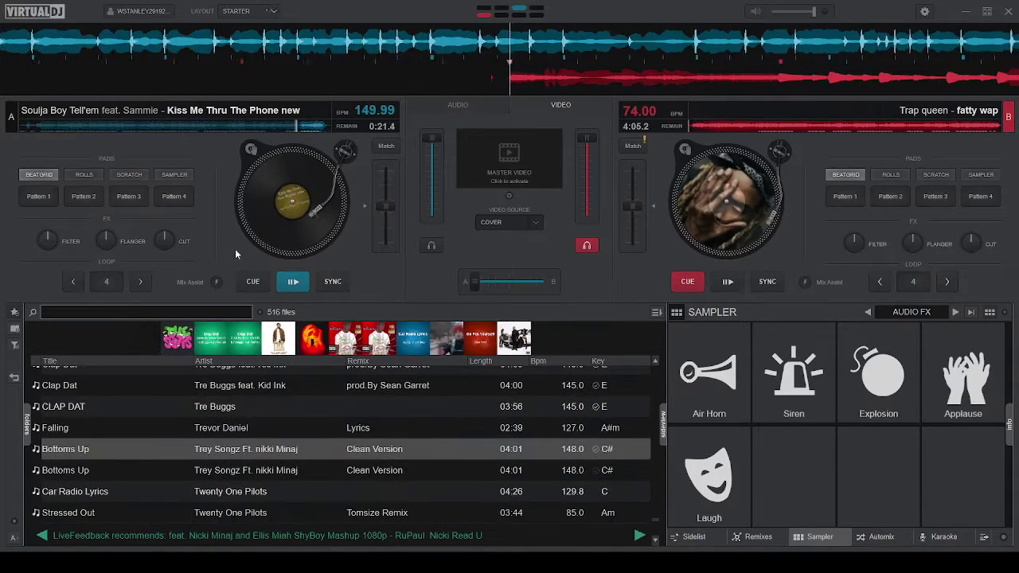
pyautogui.press('Down')
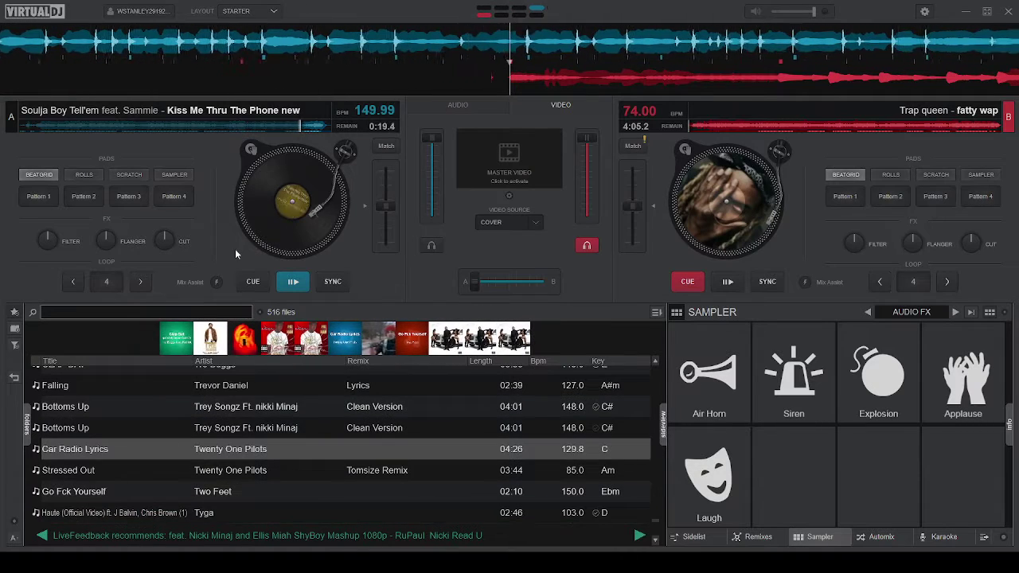
pyautogui.press('Down')
pyautogui.press('Down')
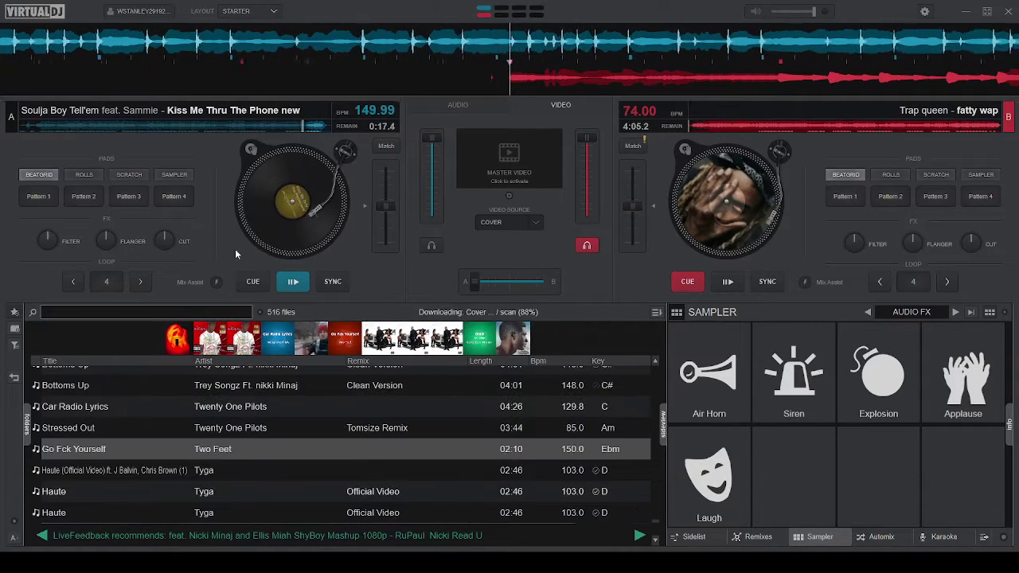
pyautogui.press('Down')
pyautogui.press('Down')
pyautogui.press('Down')
pyautogui.press('Down')
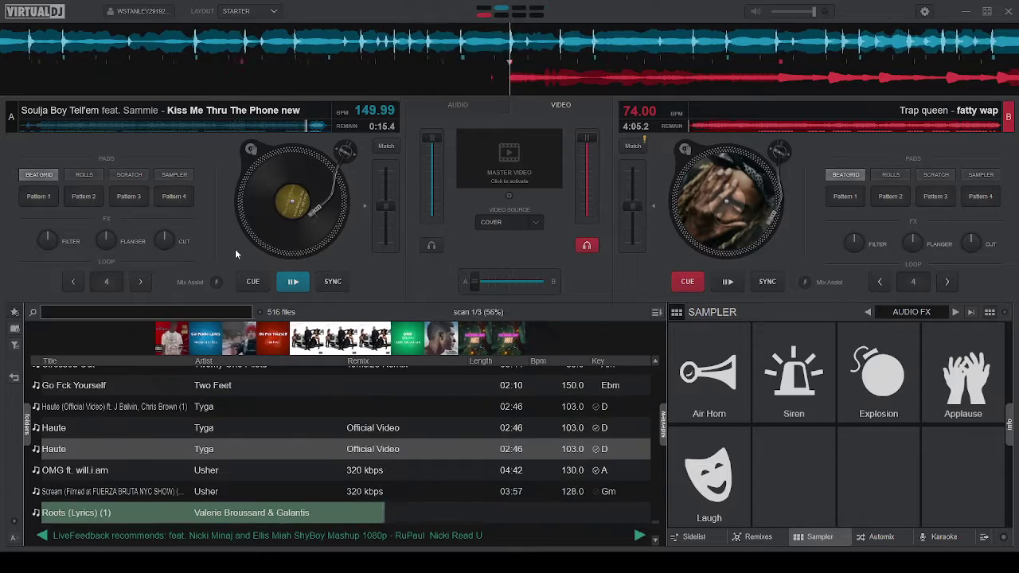
pyautogui.press('Down')
pyautogui.press('Down')
pyautogui.press('Down')
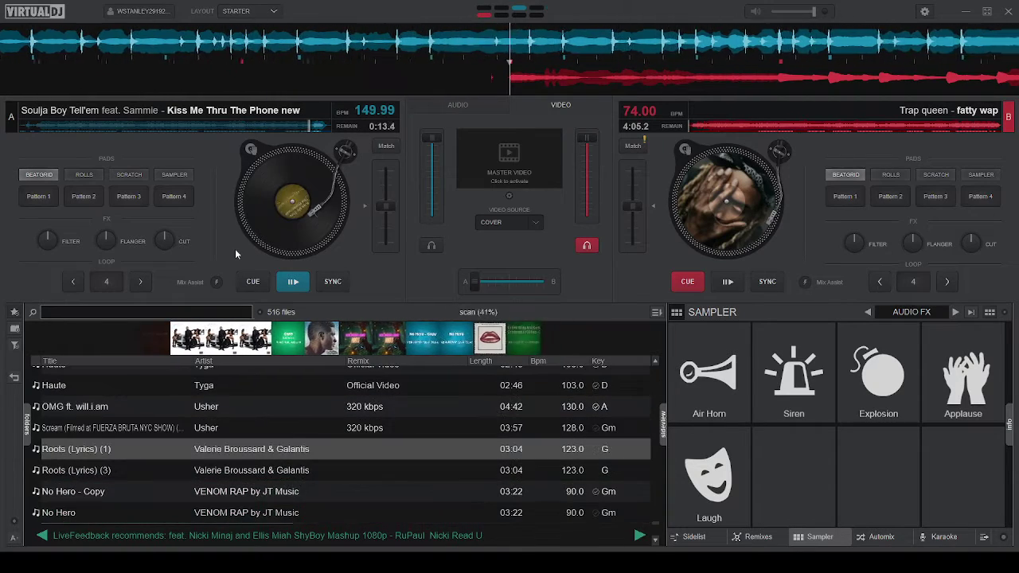
pyautogui.press('Down')
pyautogui.press('Down')
pyautogui.press('Down')
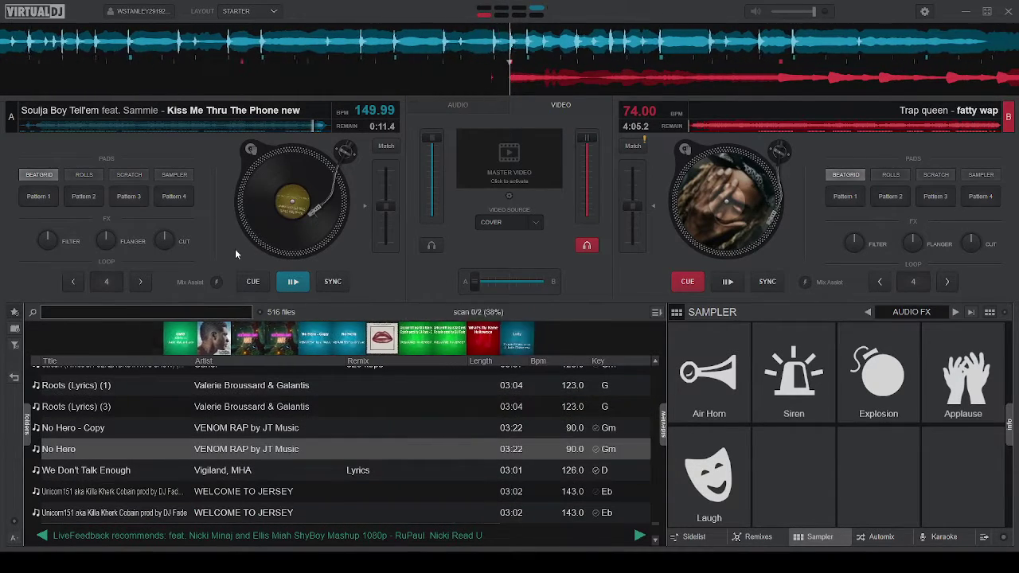
pyautogui.press('Down')
pyautogui.press('Down')
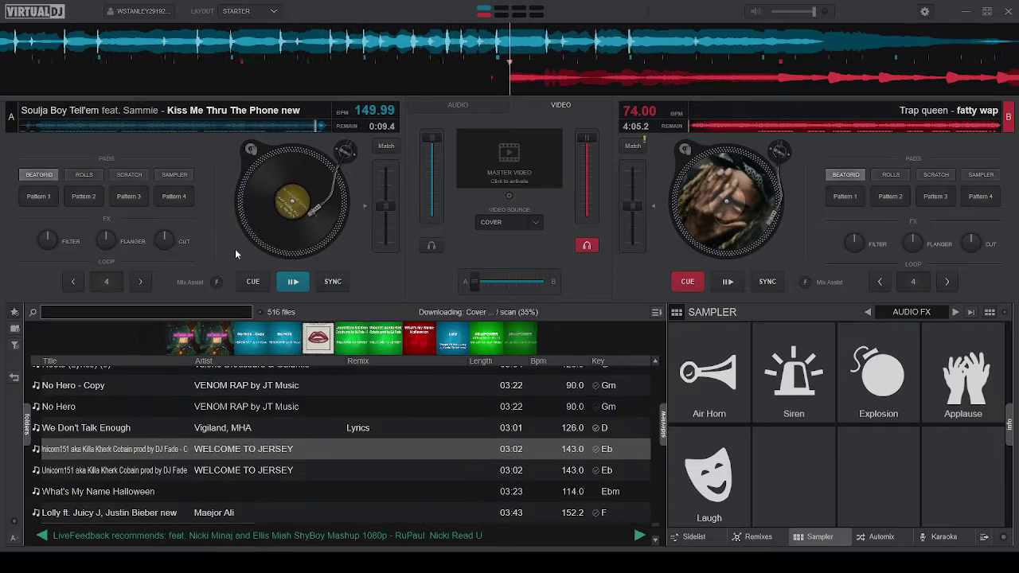
pyautogui.press('Down')
pyautogui.press('Down')
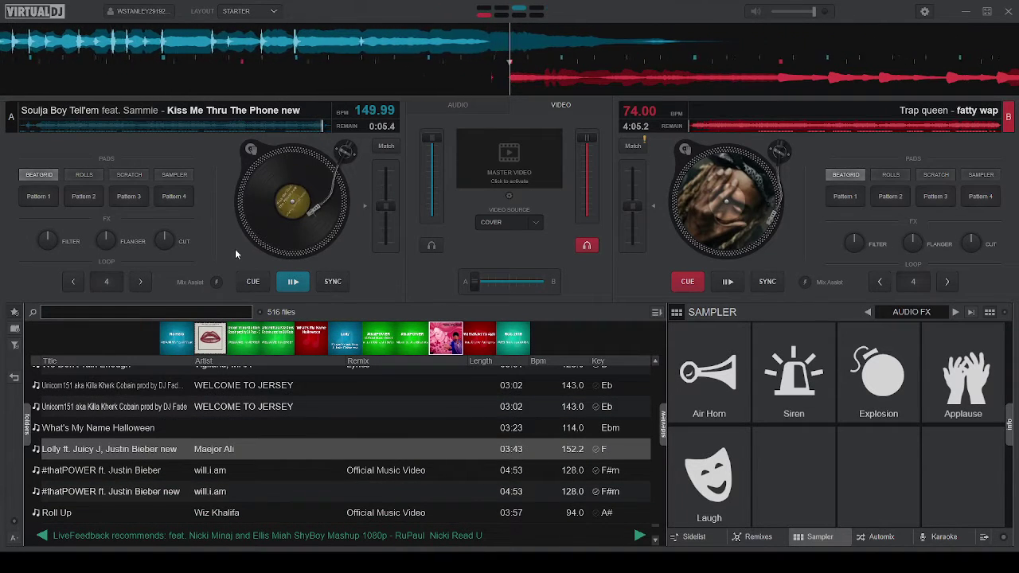
# Step: Start fatty wap on deck B and mix over to it from Kiss Me Thru The Phone new
pyautogui.press('space')
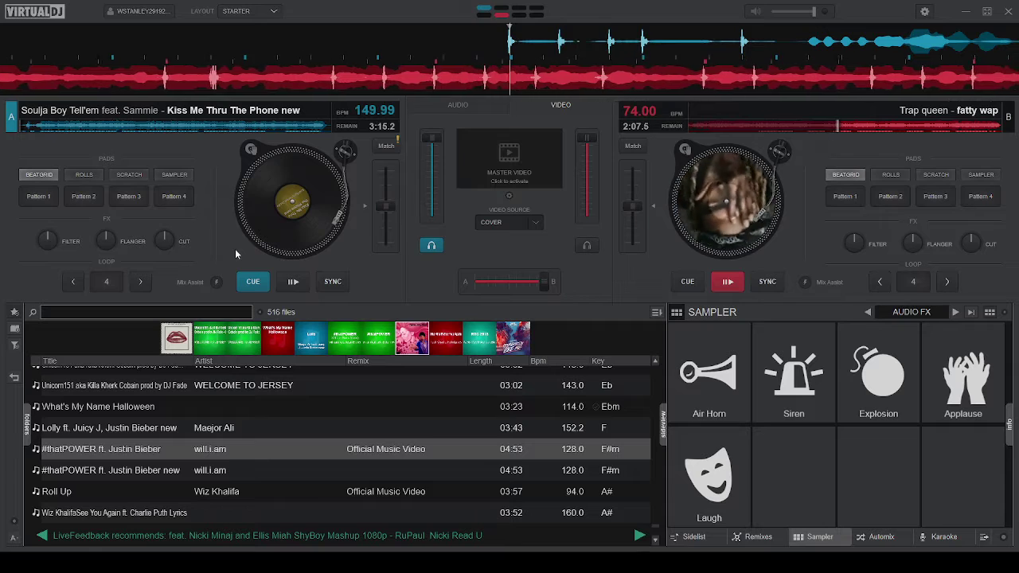
# Step: Find City Girls by YNW Melly (Official Video) further down the music library and load it onto deck A
pyautogui.press('Down')
pyautogui.press('Down')
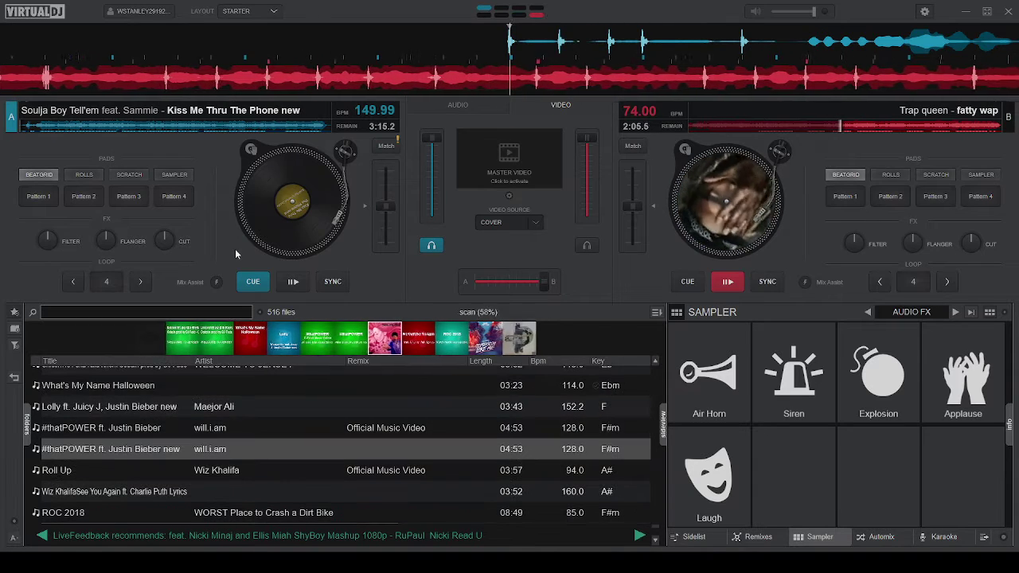
pyautogui.press('Down')
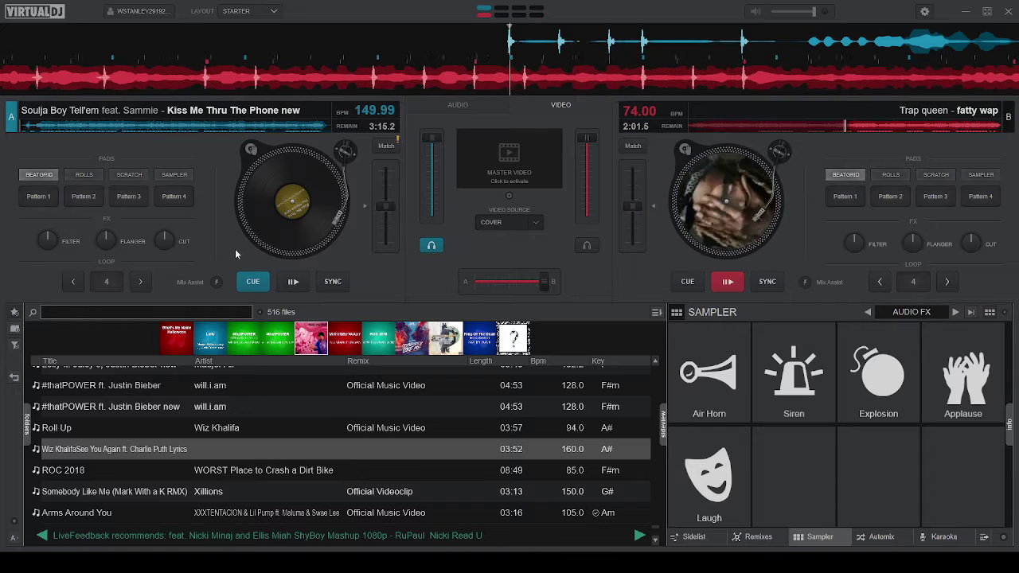
pyautogui.press('Down')
pyautogui.press('Down')
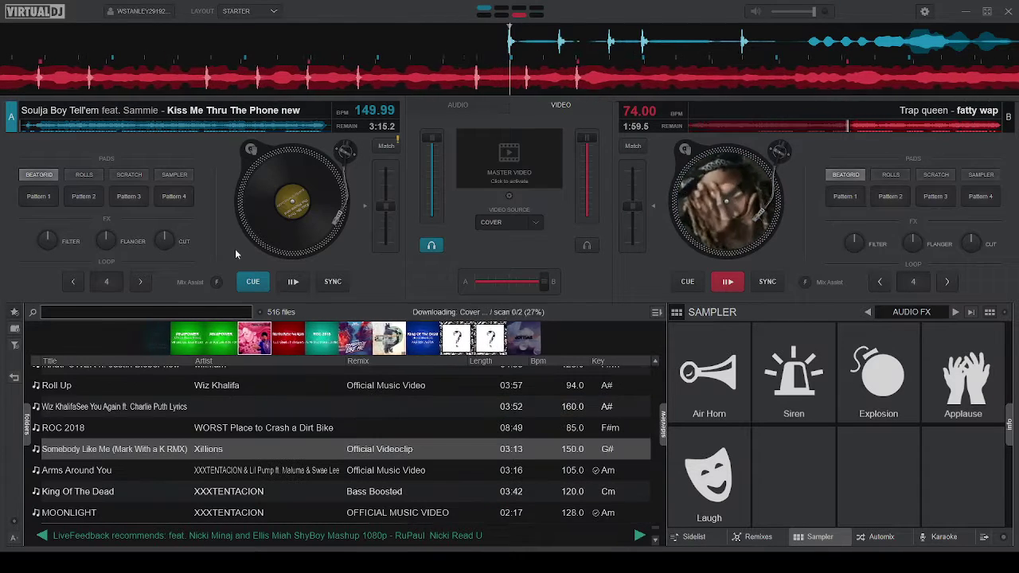
pyautogui.press('Down')
pyautogui.press('Down')
pyautogui.press('Down')
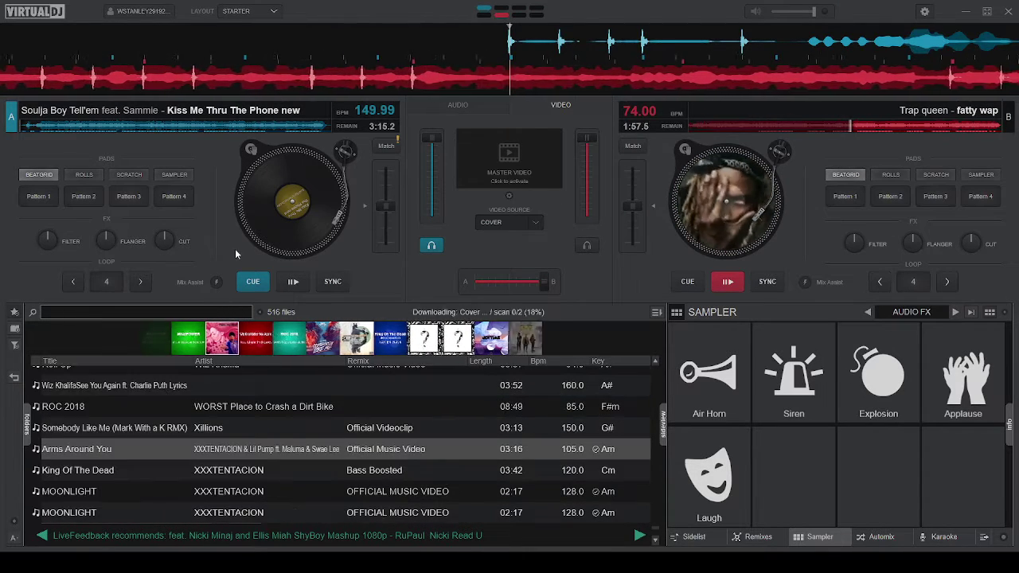
pyautogui.press('Down')
pyautogui.press('Down')
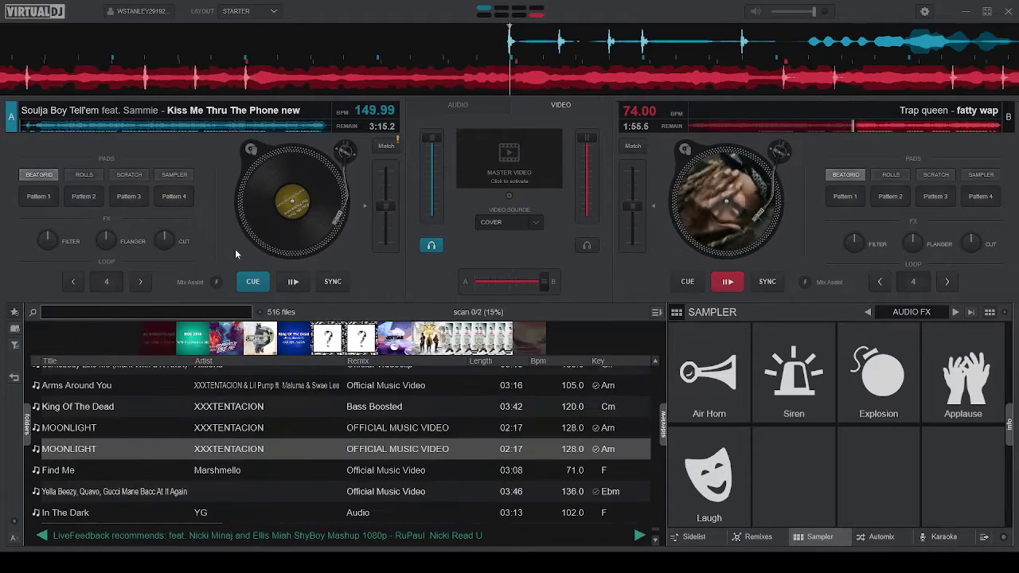
pyautogui.press('Down')
pyautogui.press('Down')
pyautogui.press('Down')
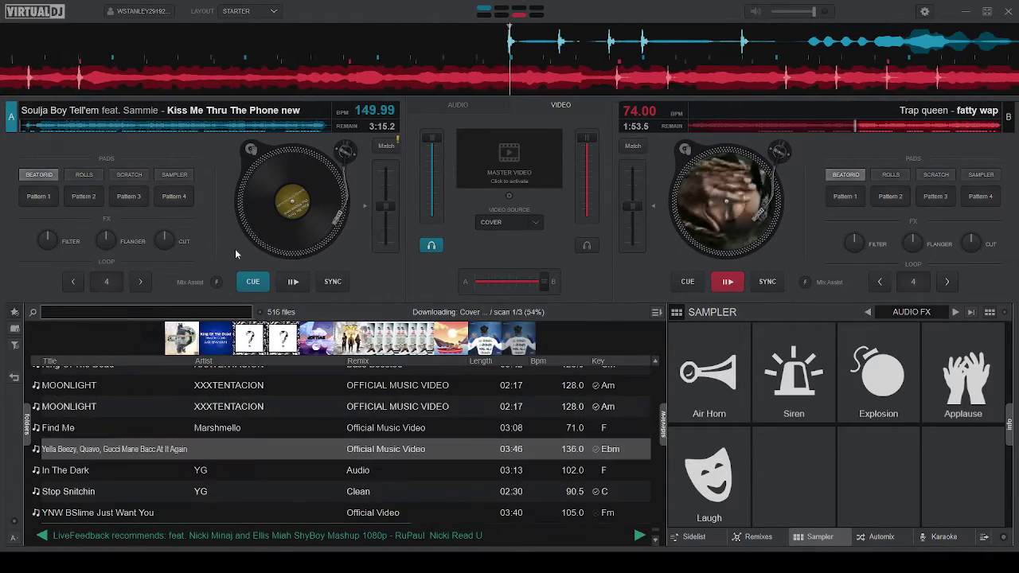
pyautogui.press('Down')
pyautogui.press('Down')
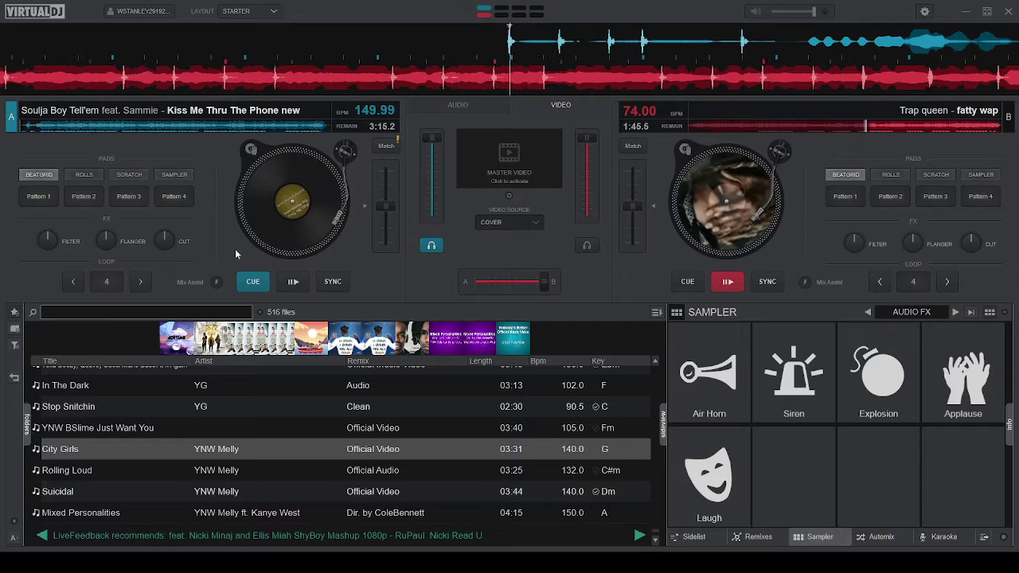
pyautogui.press('Left')
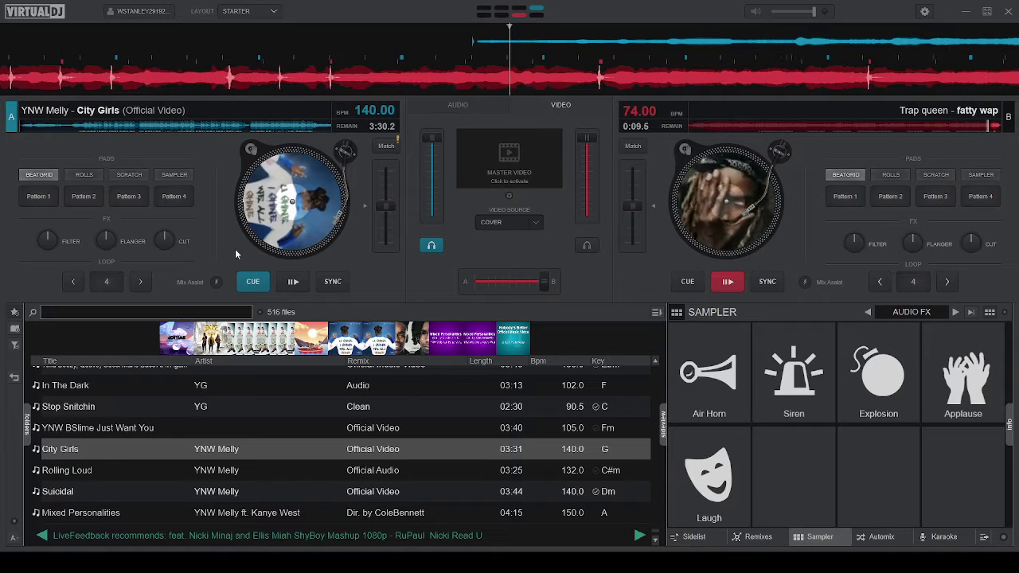
# Step: Mix over from fatty wap to City Girls on deck A and skip ahead in City Girls
pyautogui.press('space')
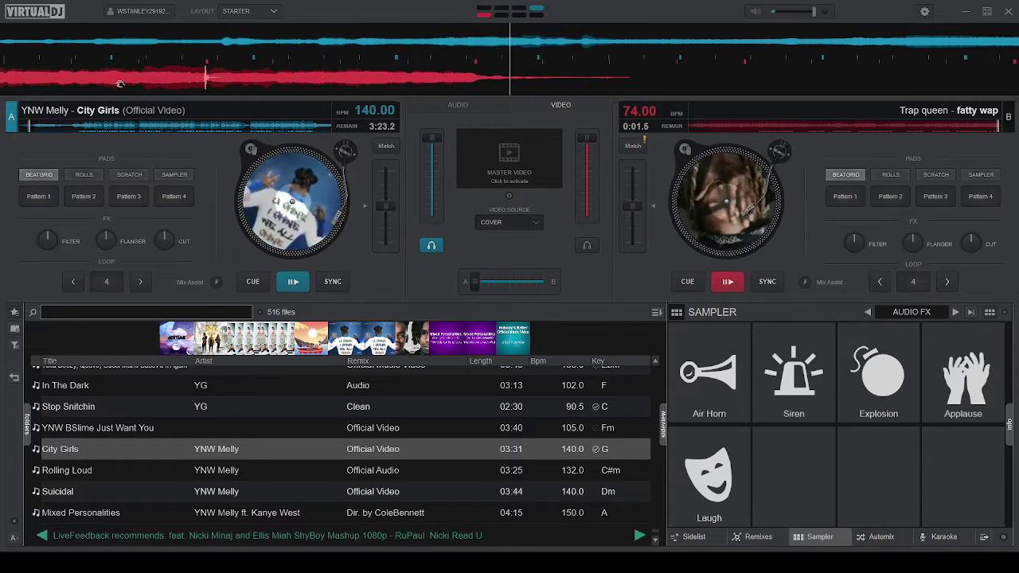
pyautogui.click(69, 126)
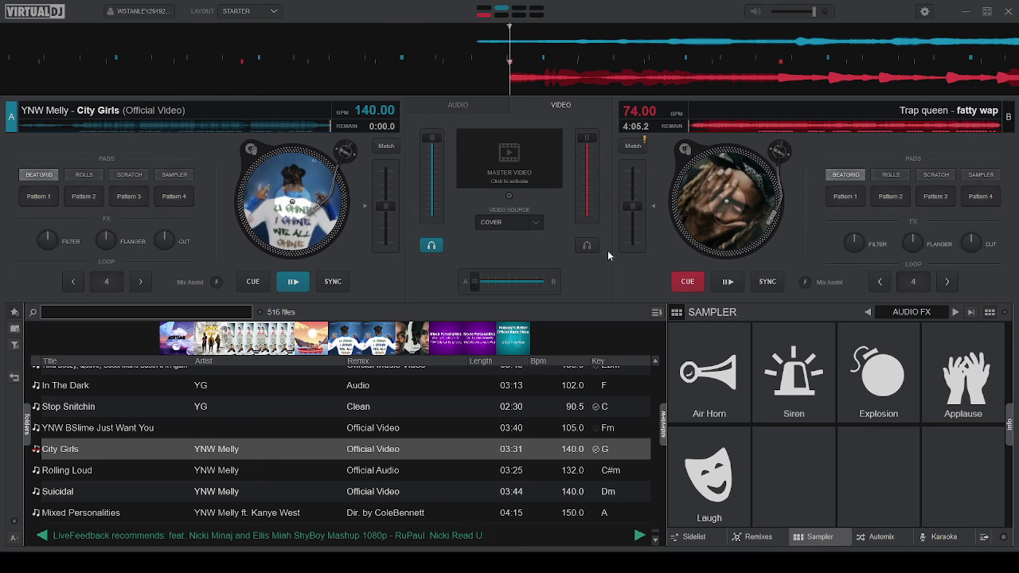
# Step: Close the DJ program after City Girls ends to finish the set
pyautogui.click(1008, 12)
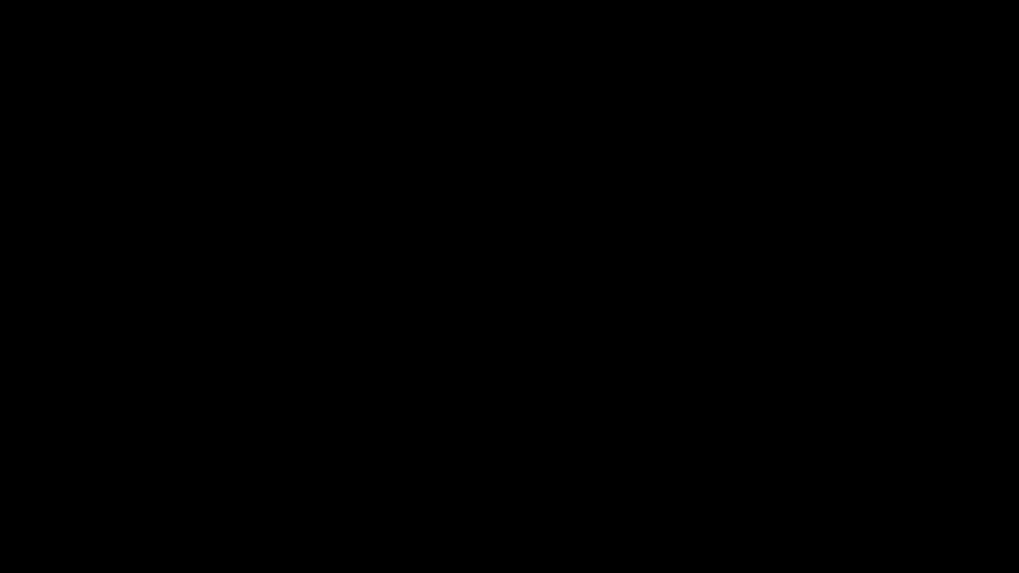